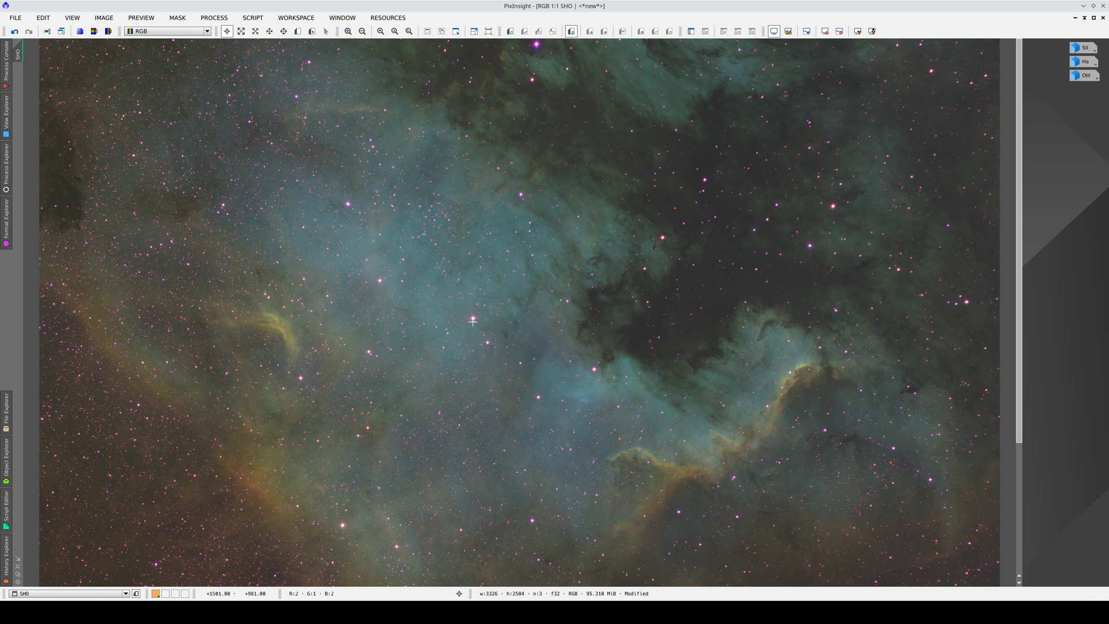
Zoom into SHO, restore it to a floating window, and tile it beside before_CC.
scroll(471, 319, "up", 3)
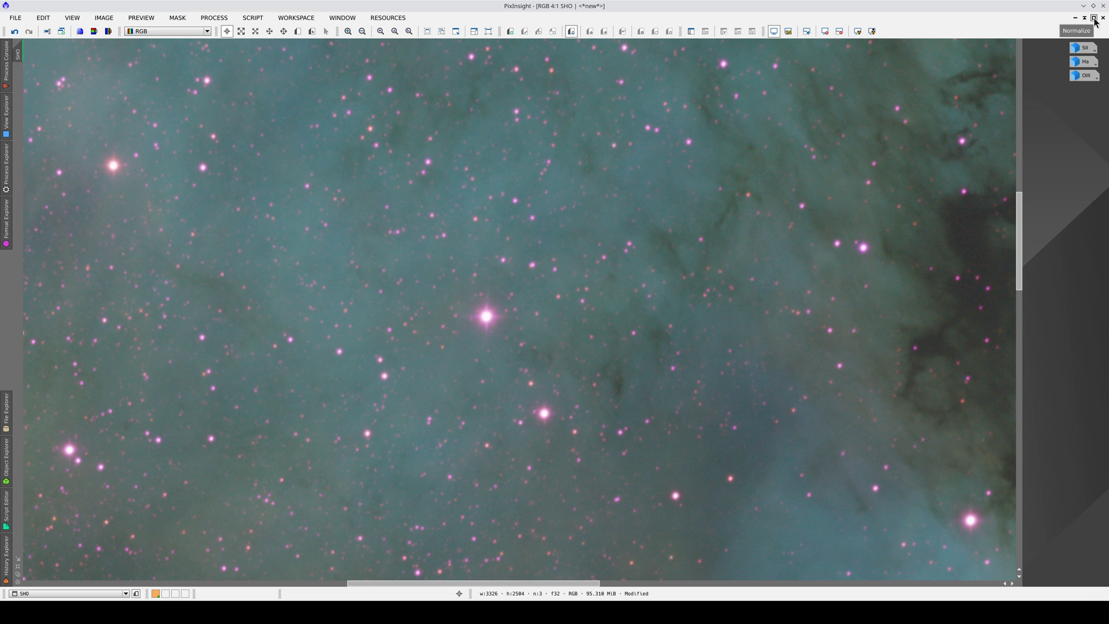
left_click(1075, 18)
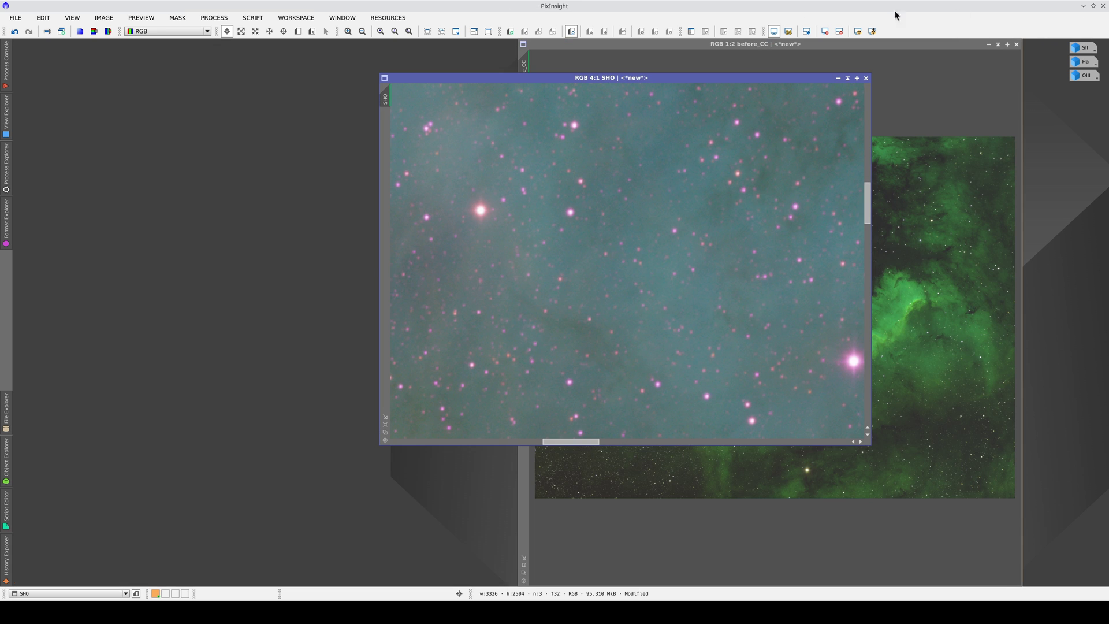
left_click(351, 18)
left_click(351, 56)
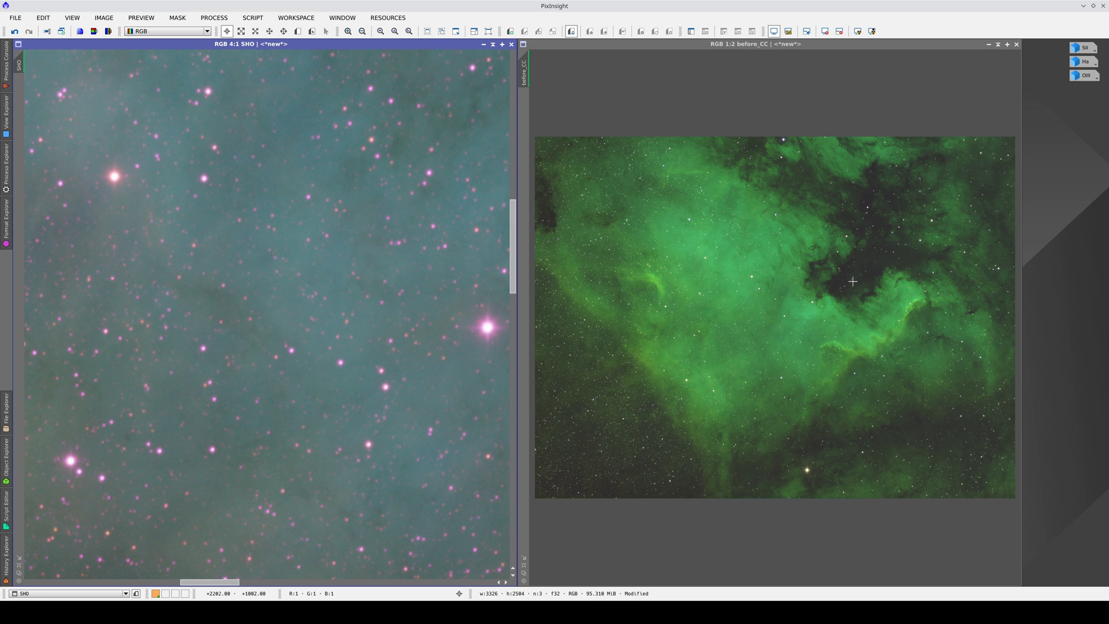
Zoom and pan before_CC to the nebula's edge, then match SHO to the same region.
scroll(801, 293, "up", 2)
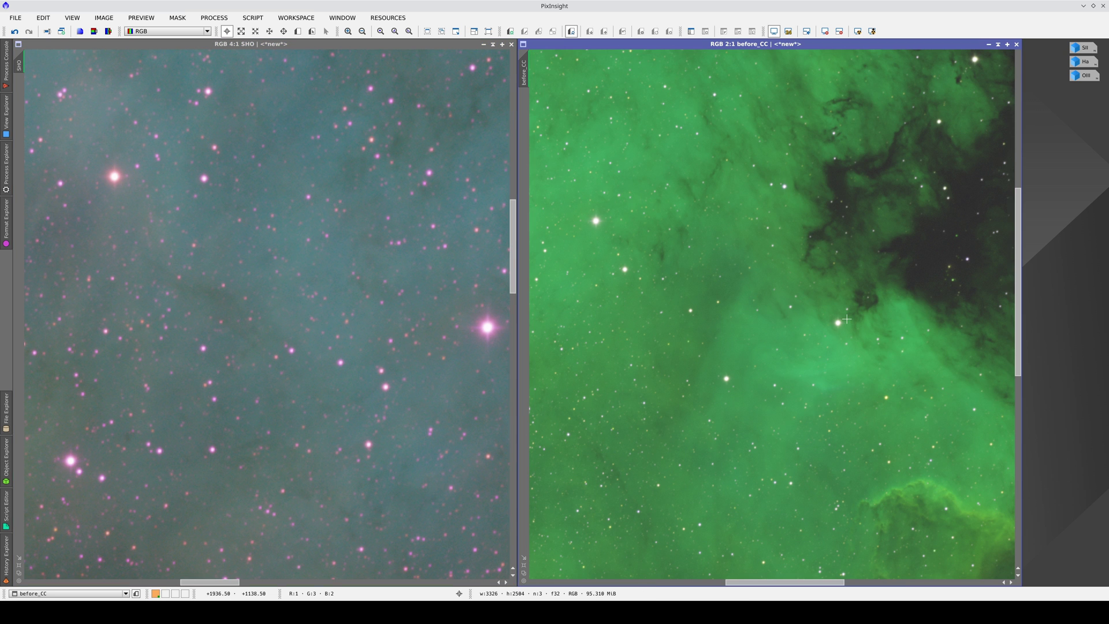
left_click_drag(824, 231, 681, 359)
mouse_move(920, 331)
left_mouse_down()
mouse_move(759, 364)
mouse_move(639, 354)
mouse_move(599, 222)
mouse_move(603, 186)
left_mouse_up()
left_click_drag(594, 343, 627, 300)
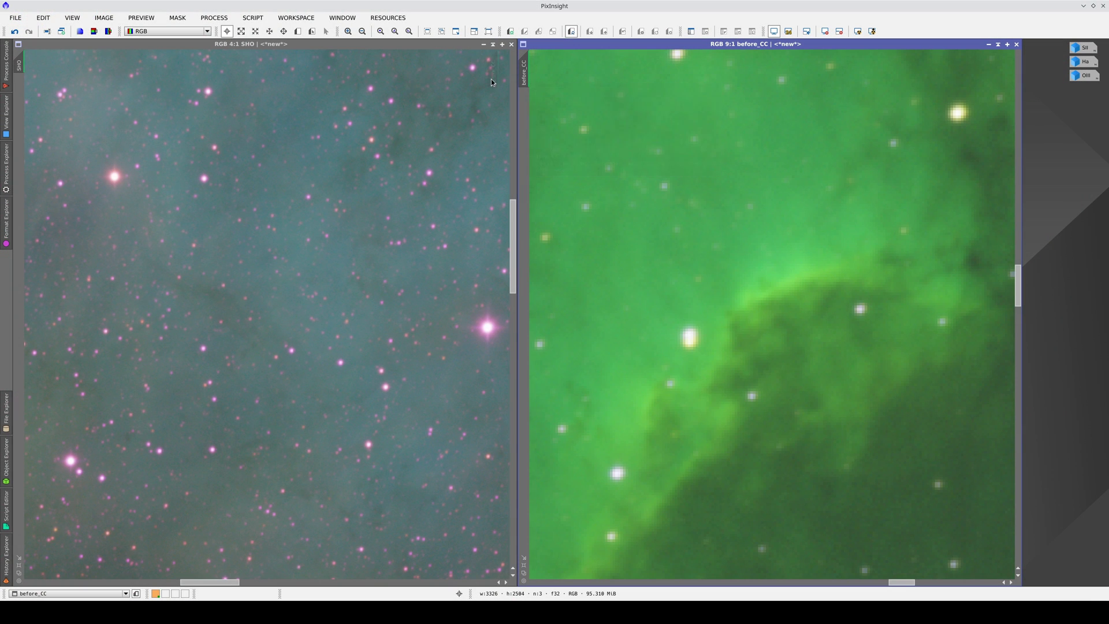
left_click_drag(171, 78, 24, 68)
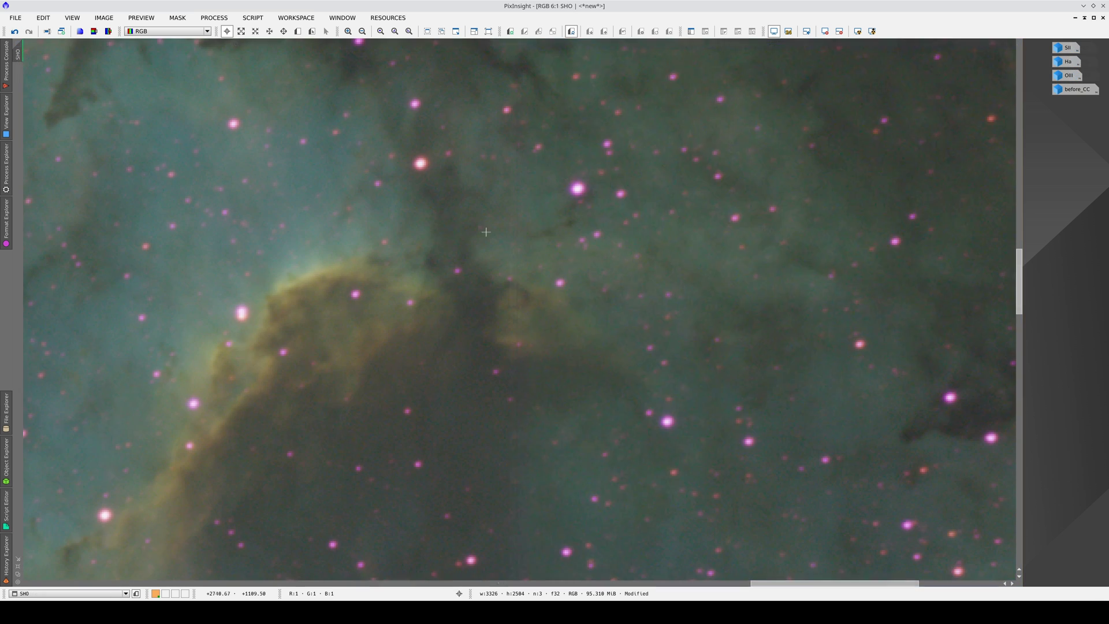
Zoom out on the SHO image.
scroll(451, 241, "down", 3)
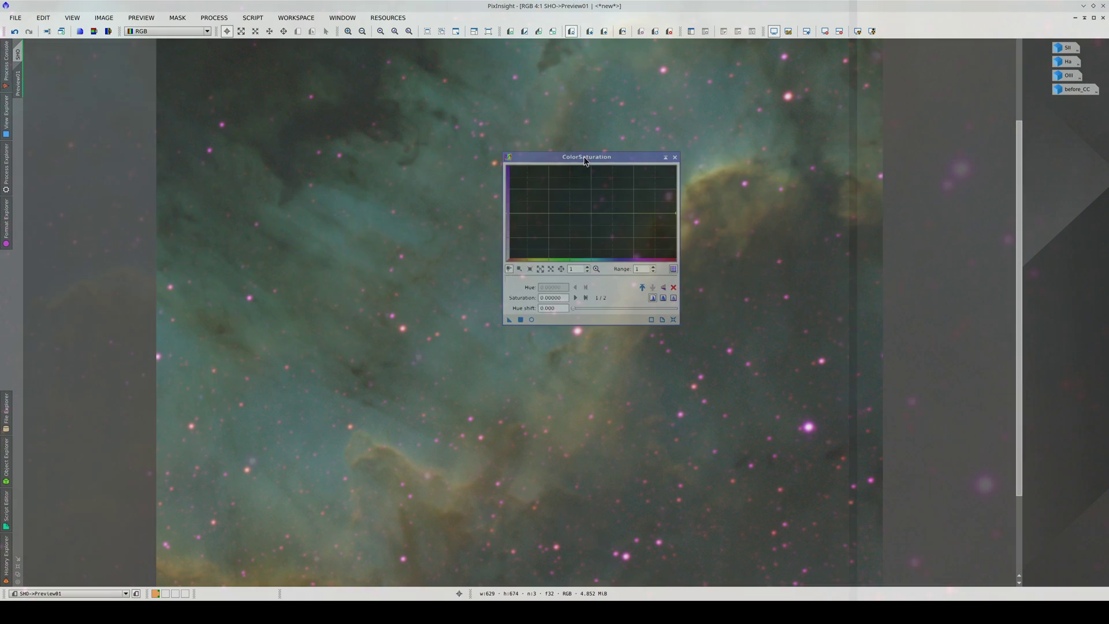
left_click_drag(576, 153, 801, 168)
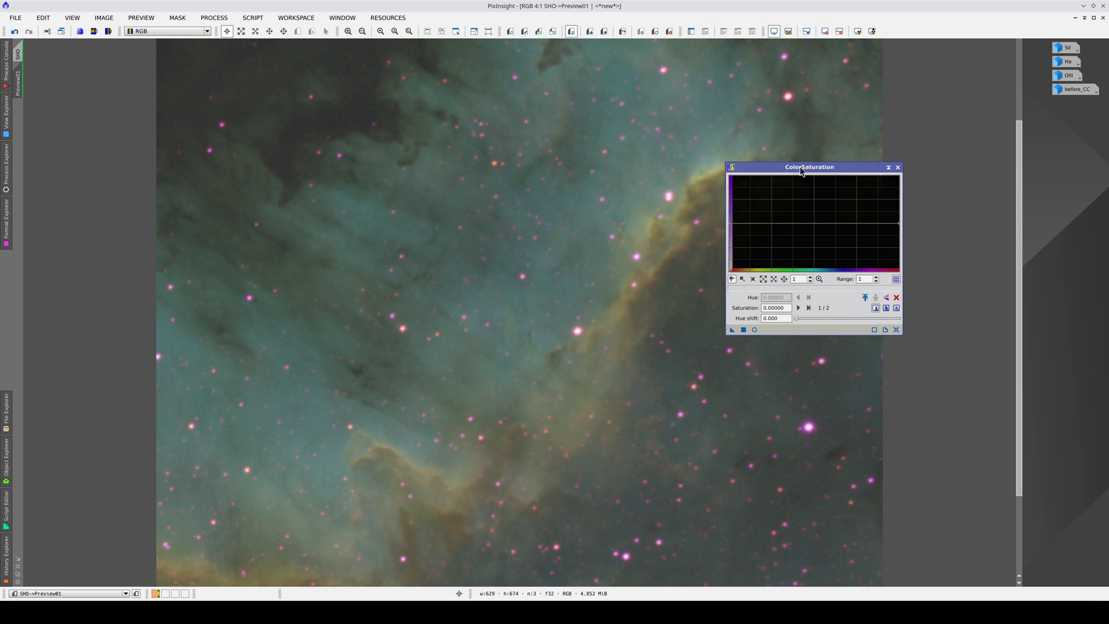
left_click(871, 245)
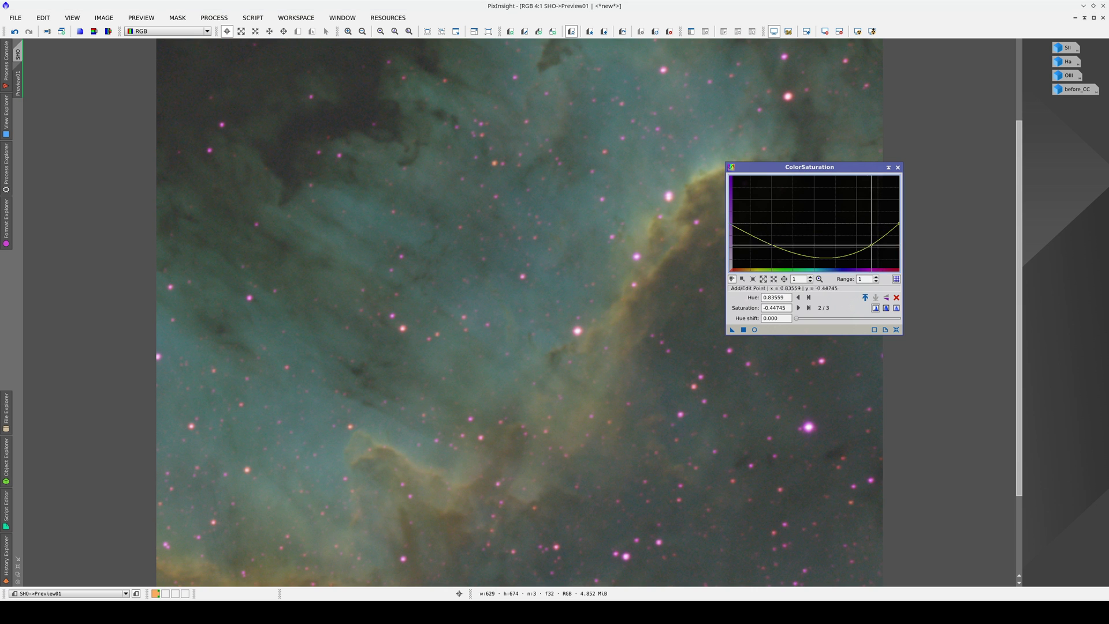
left_click(821, 195)
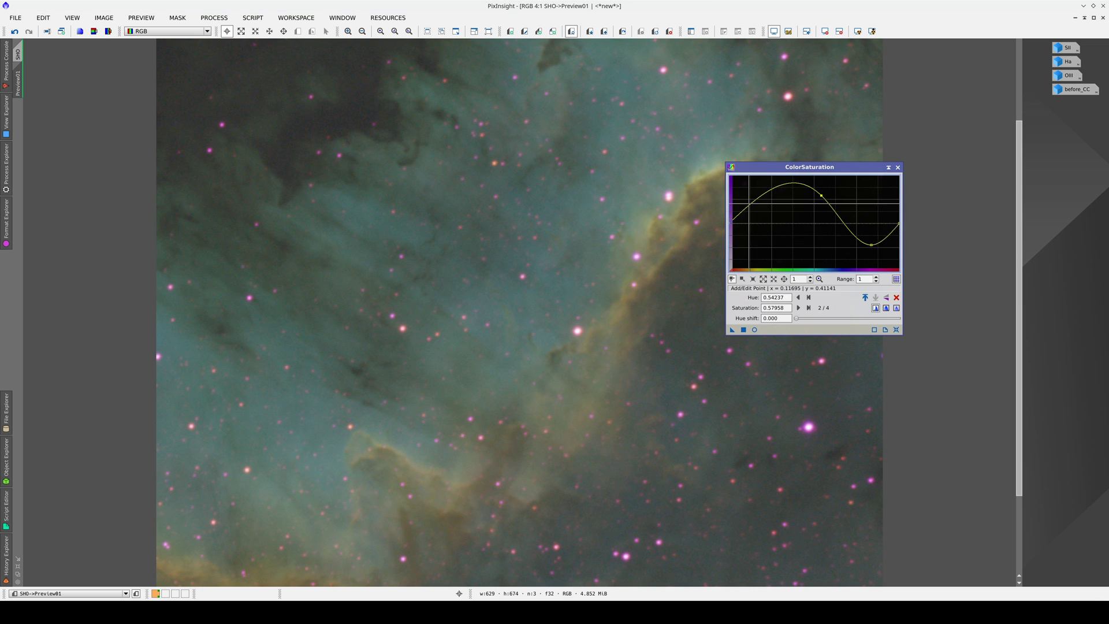
left_click_drag(749, 203, 751, 243)
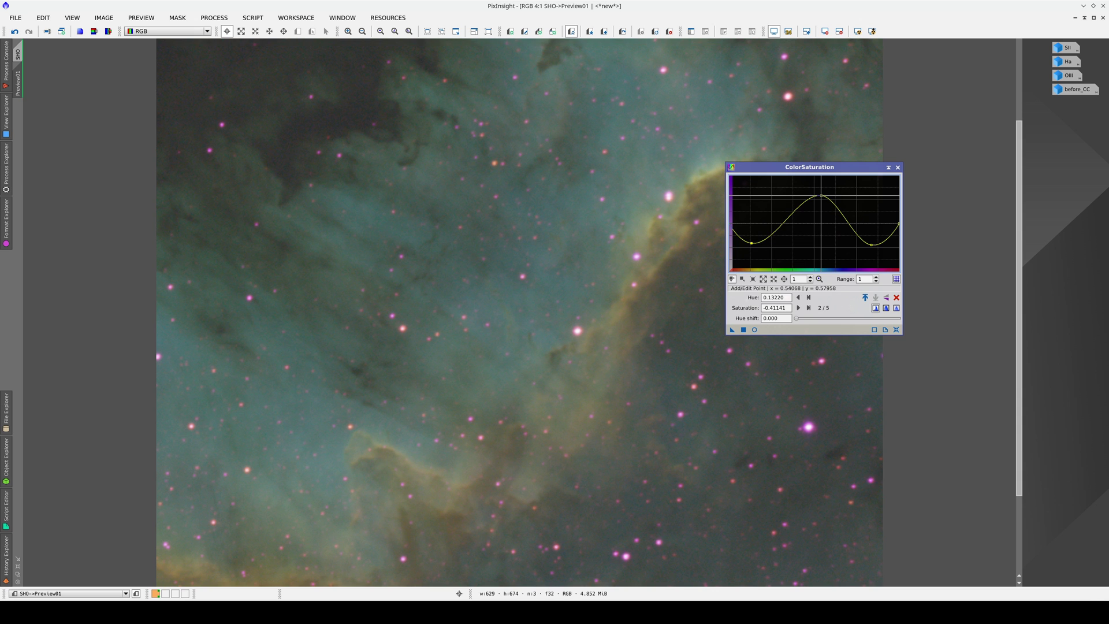
left_click(820, 195)
left_click_drag(820, 196, 814, 188)
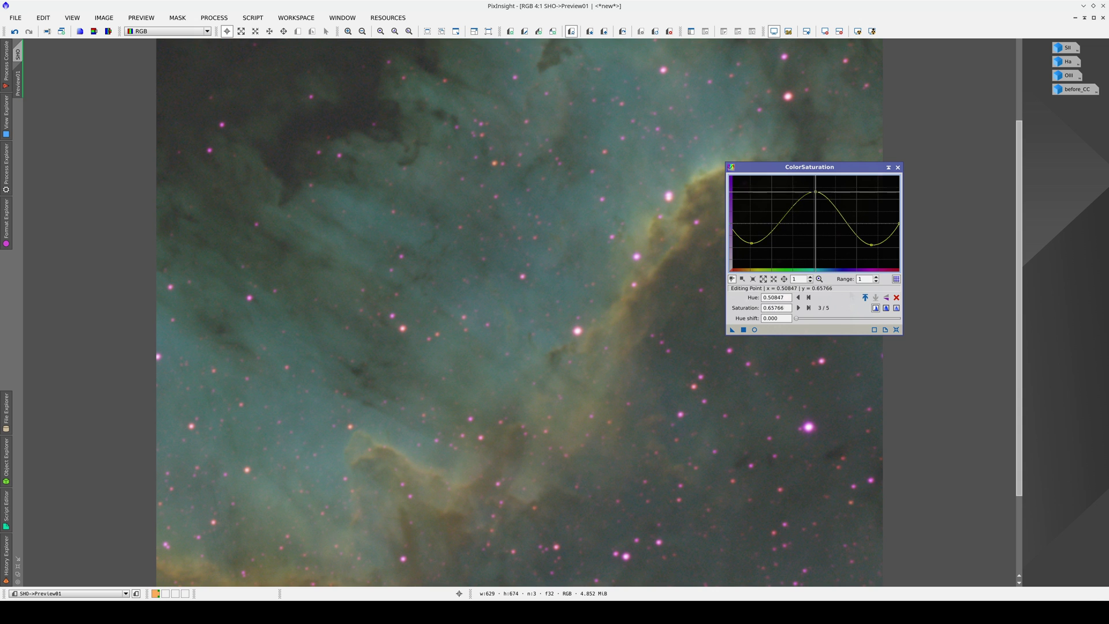
left_click(896, 330)
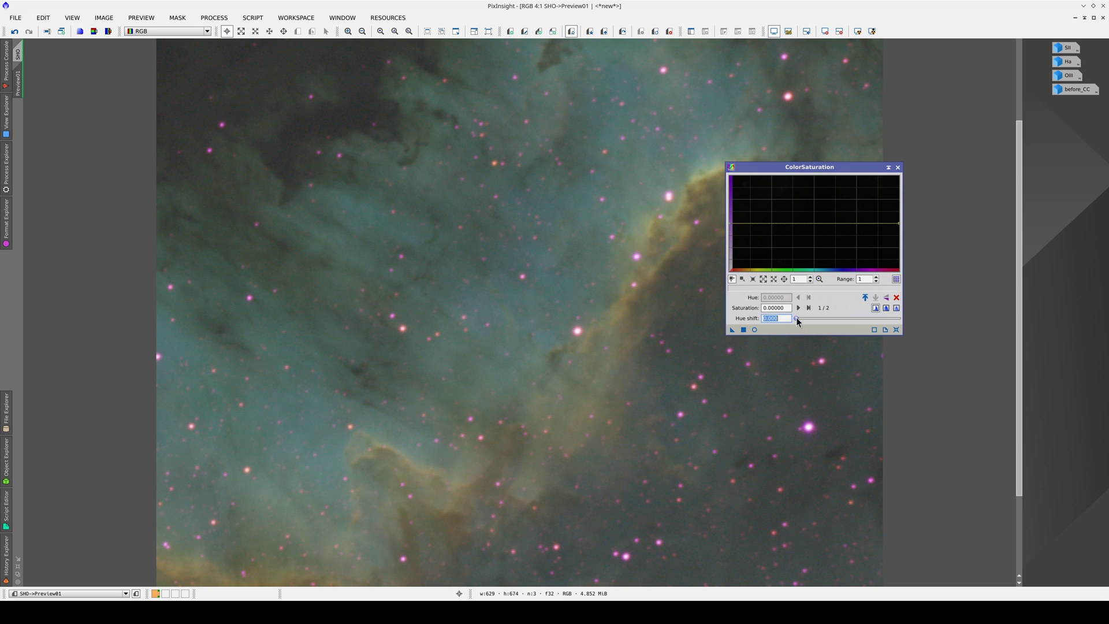
Shift the ColorSaturation hue scale to 0.660 and read a magenta star's hue position.
left_click_drag(796, 317, 862, 317)
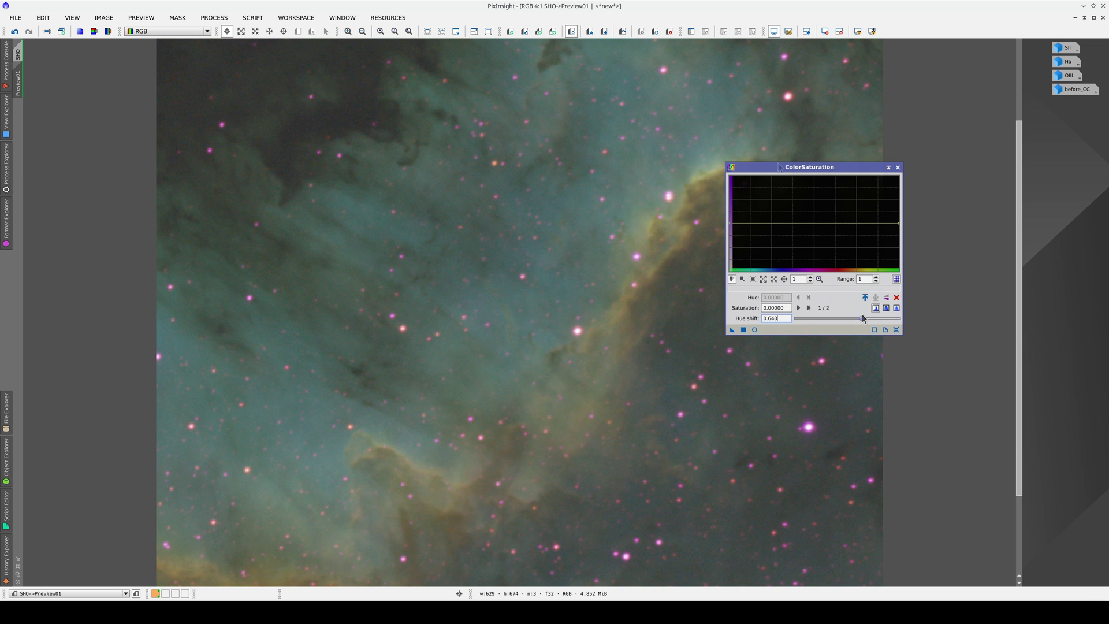
left_click_drag(770, 167, 420, 259)
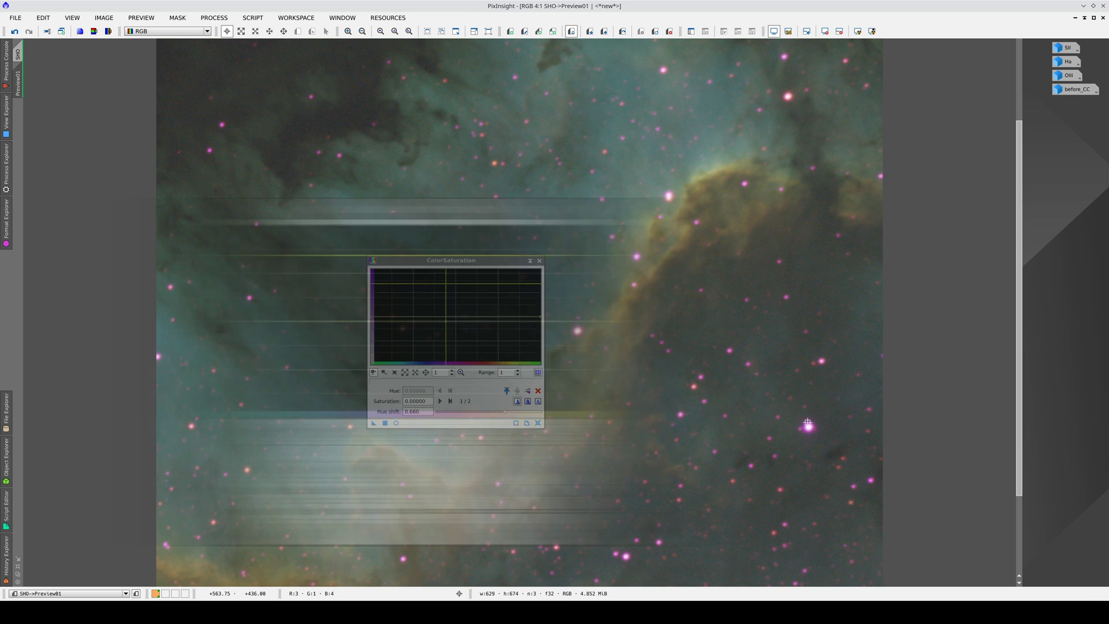
left_click_drag(809, 426, 811, 420)
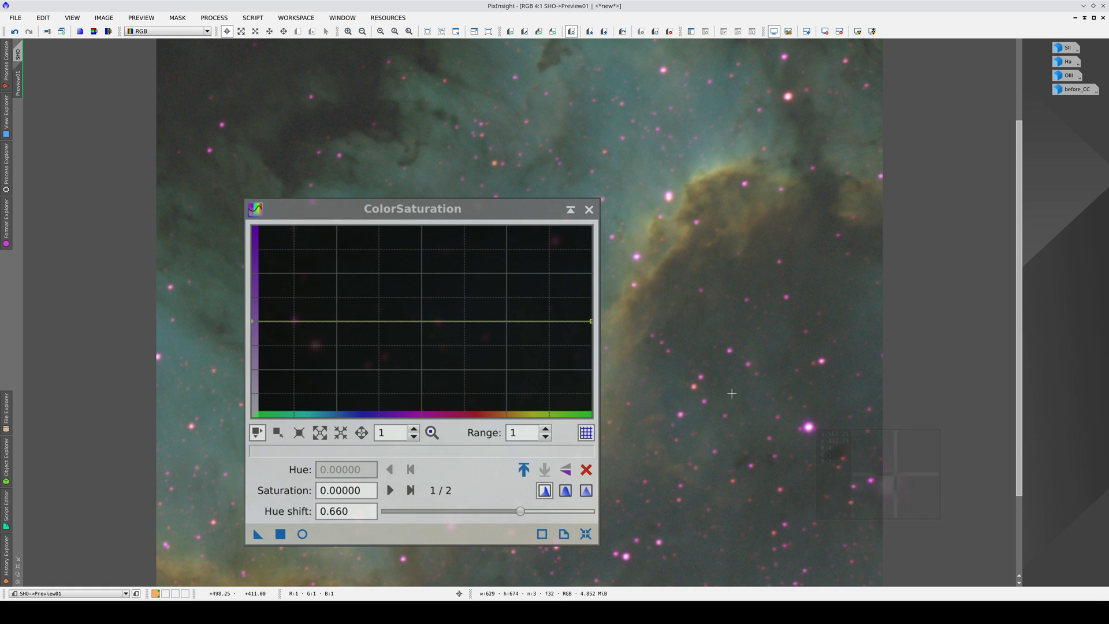
Add curve points at hues 0.547, 0.43, 0.576, 0.398, 0.790 and 0.186.
left_click(437, 321)
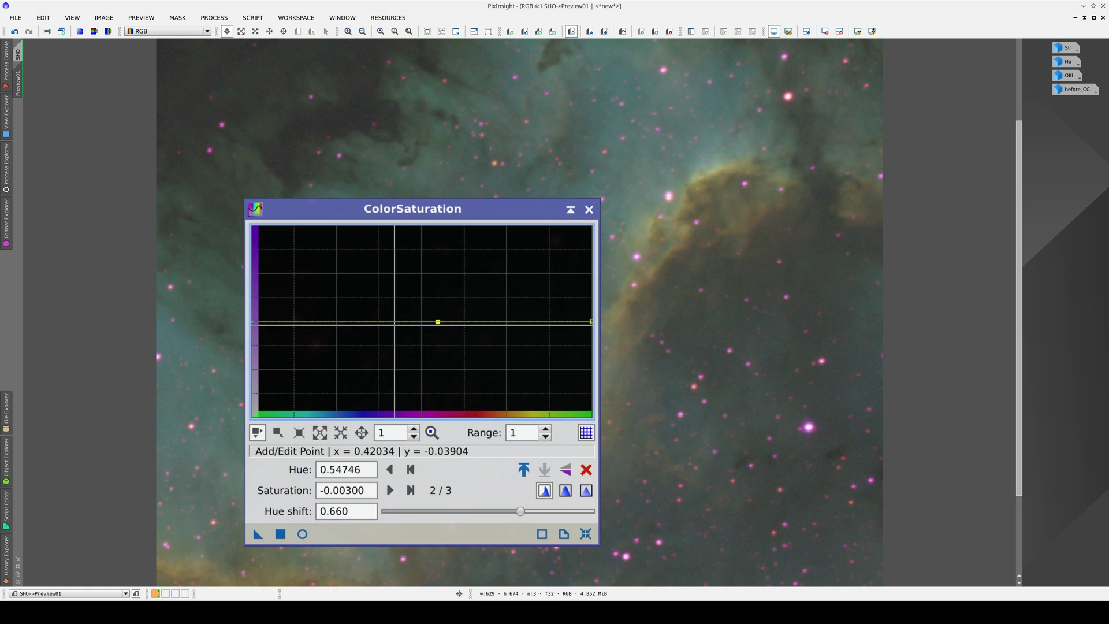
left_click_drag(398, 322, 398, 321)
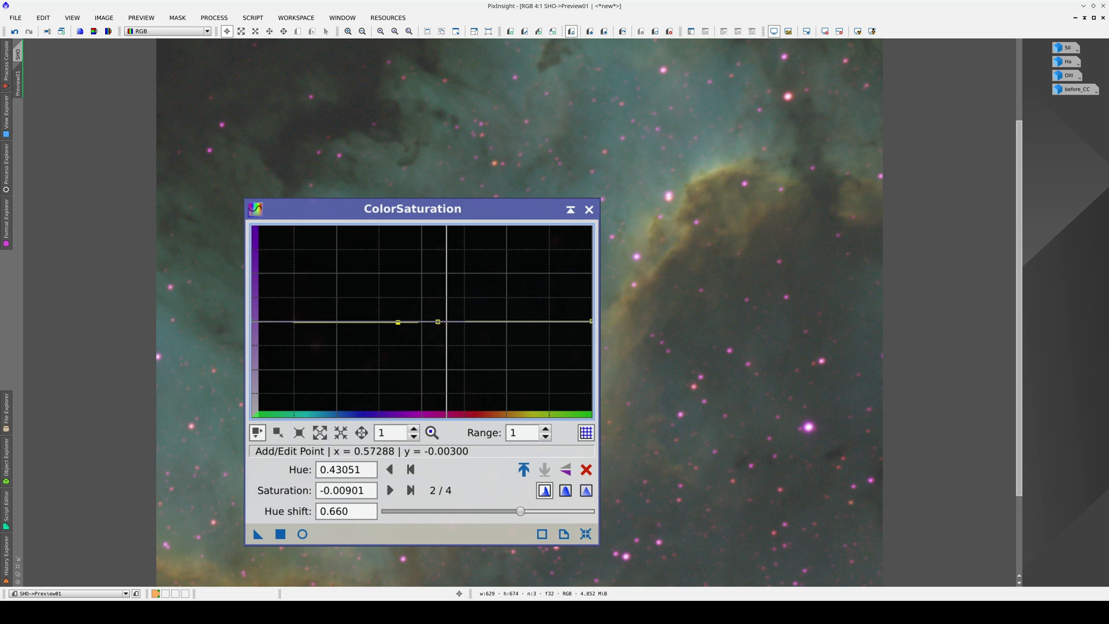
left_click(448, 322)
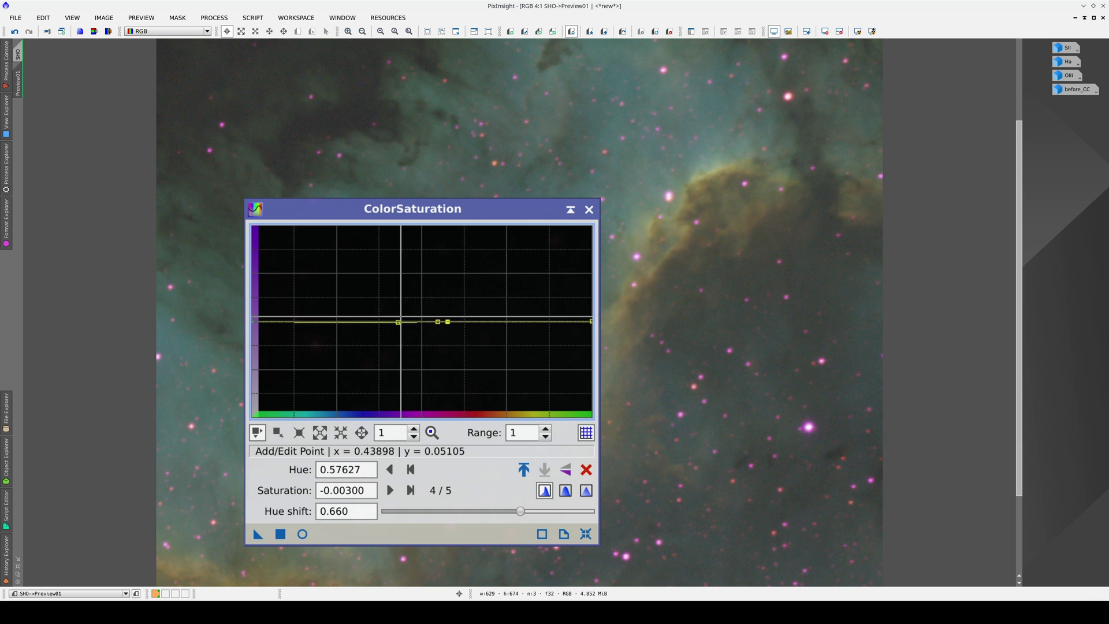
left_click(386, 321)
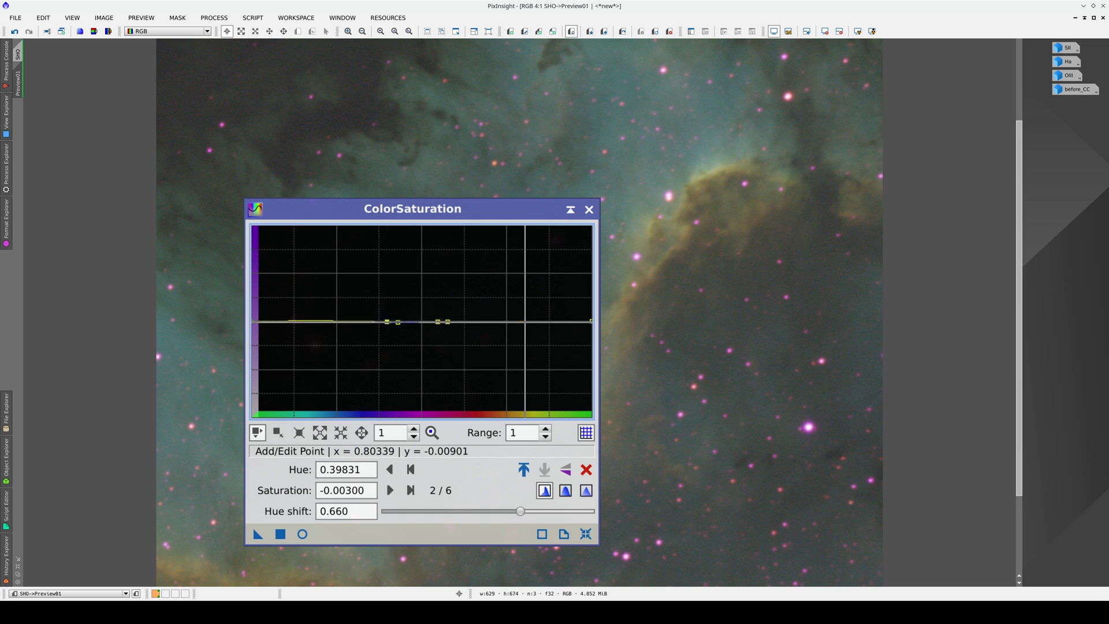
left_click(520, 322)
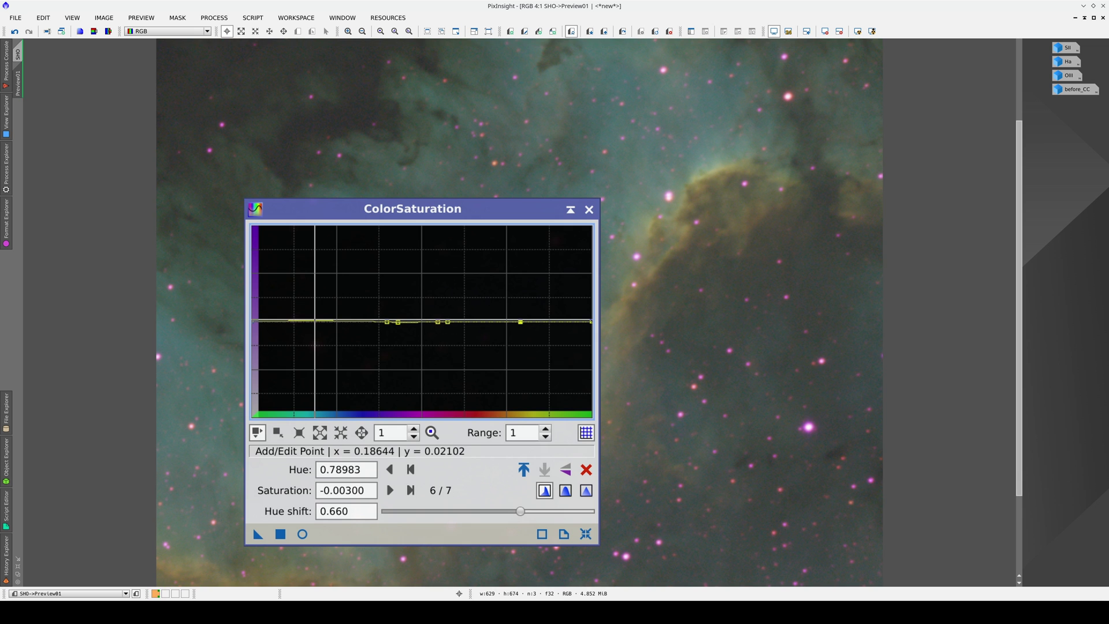
left_click_drag(314, 320, 314, 322)
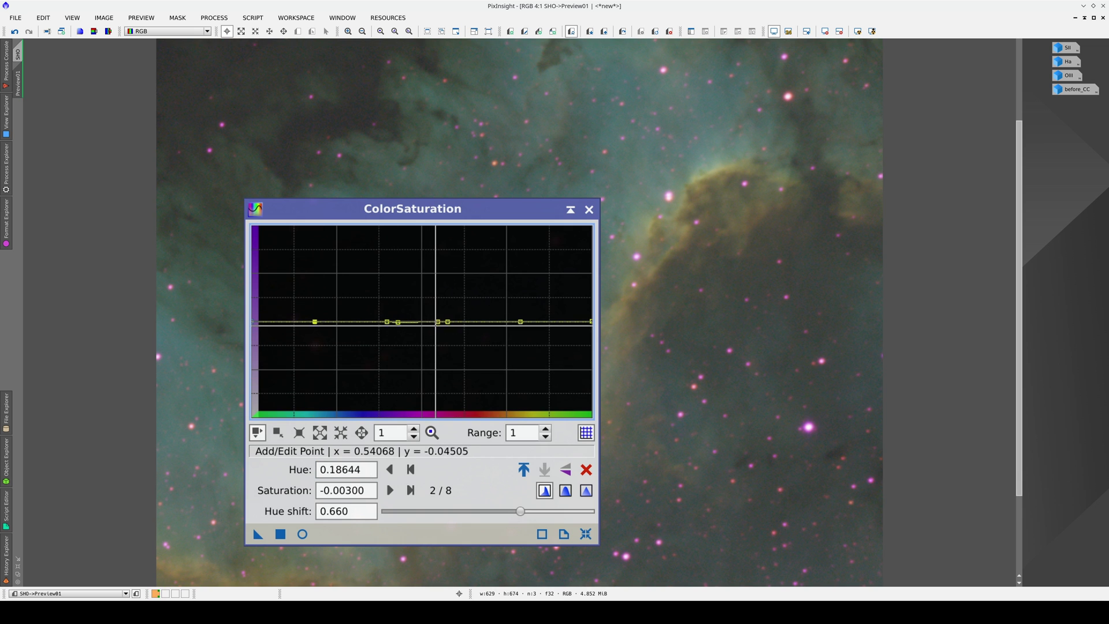
Pull the hue 0.547 and 0.436 points down to about −0.72 and apply to the preview.
left_click(437, 321)
left_click_drag(438, 321, 429, 390)
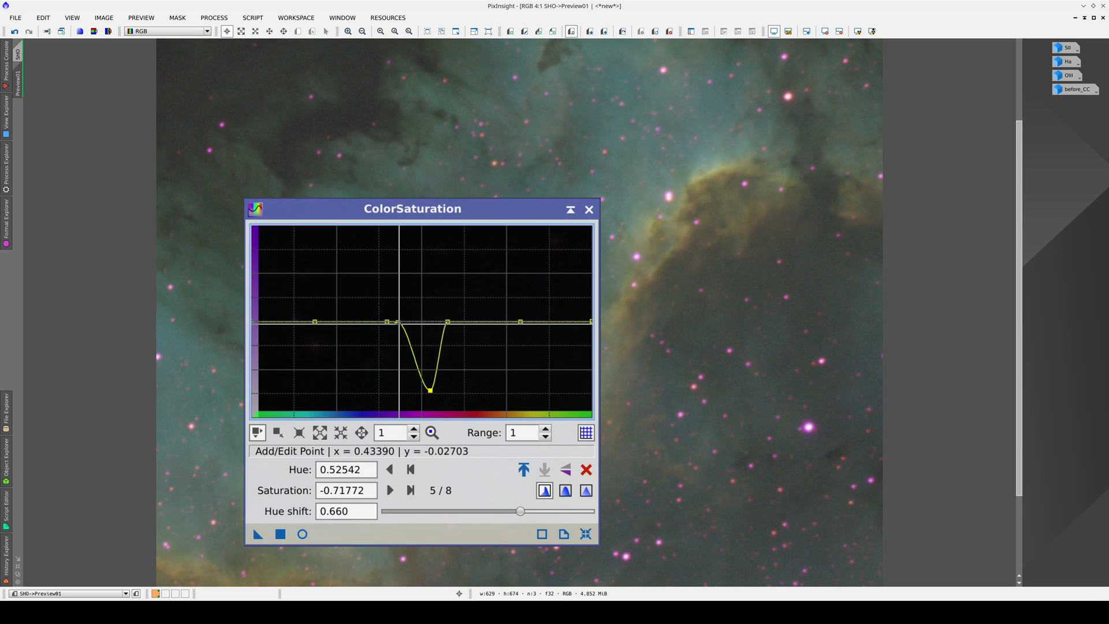
left_click_drag(397, 322, 399, 391)
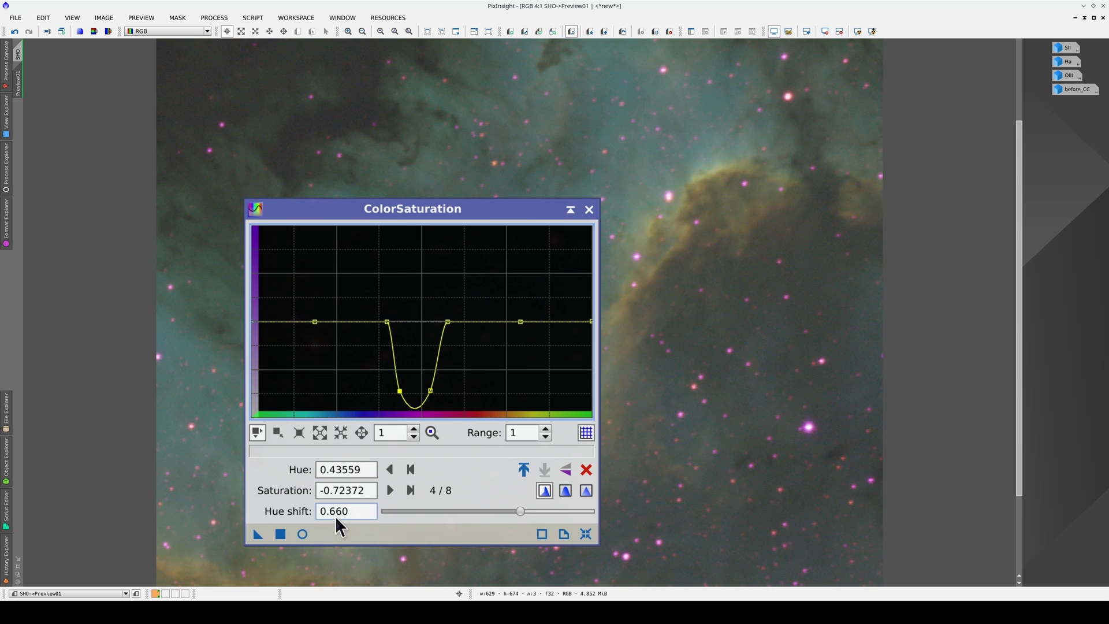
left_click_drag(258, 540, 725, 422)
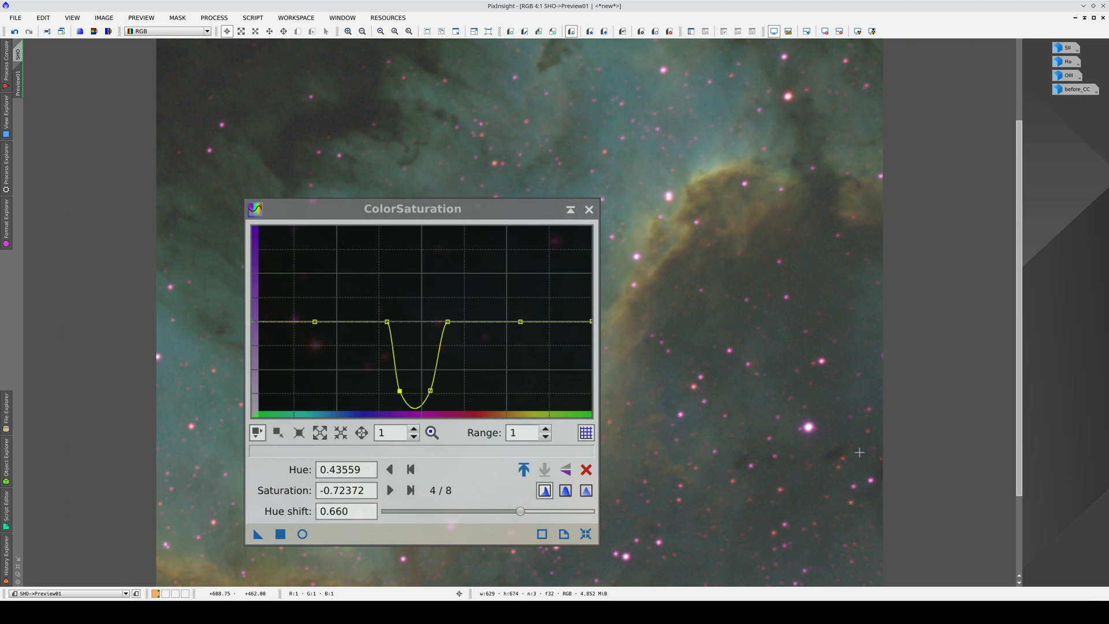
Move the hue 0.576 point and apply the curve to the preview.
scroll(859, 452, "up", 1)
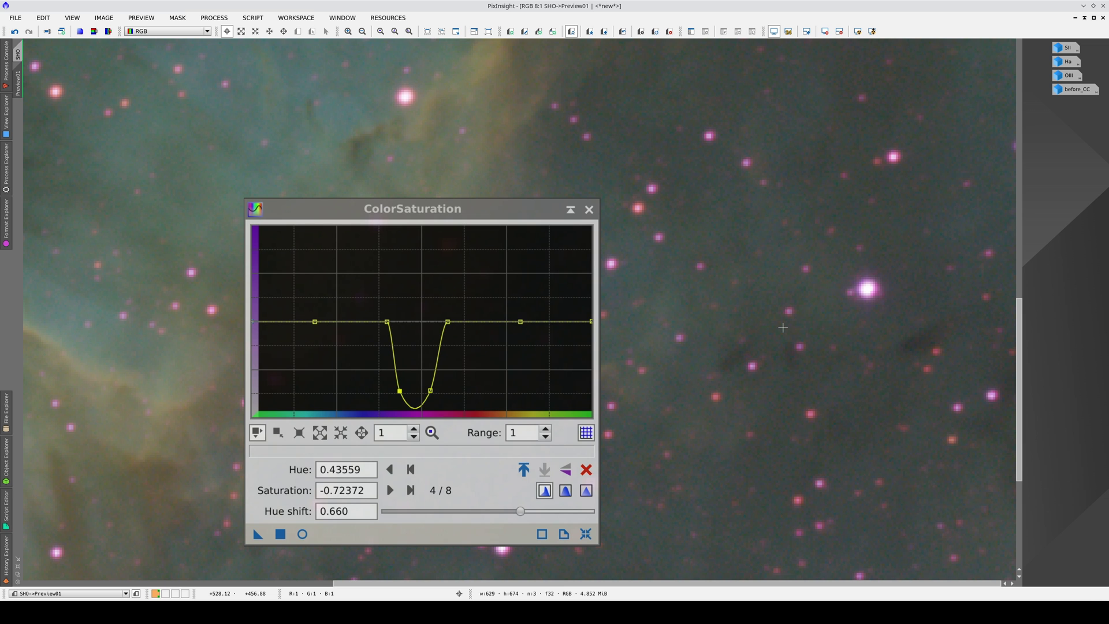
scroll(888, 310, "up", 3)
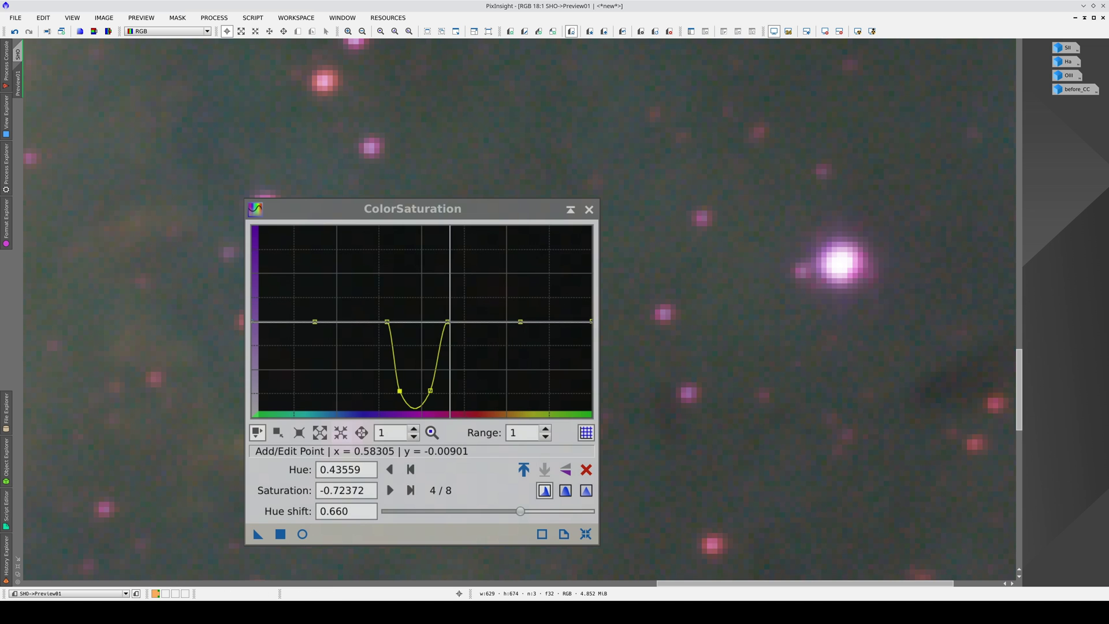
left_click_drag(446, 321, 376, 321)
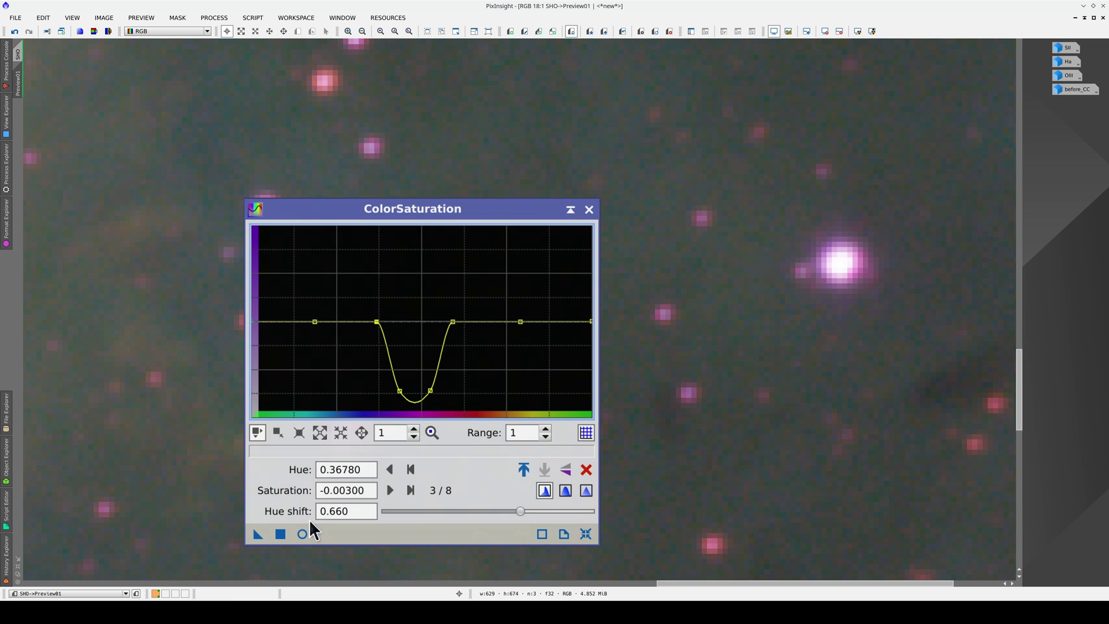
left_click(280, 535)
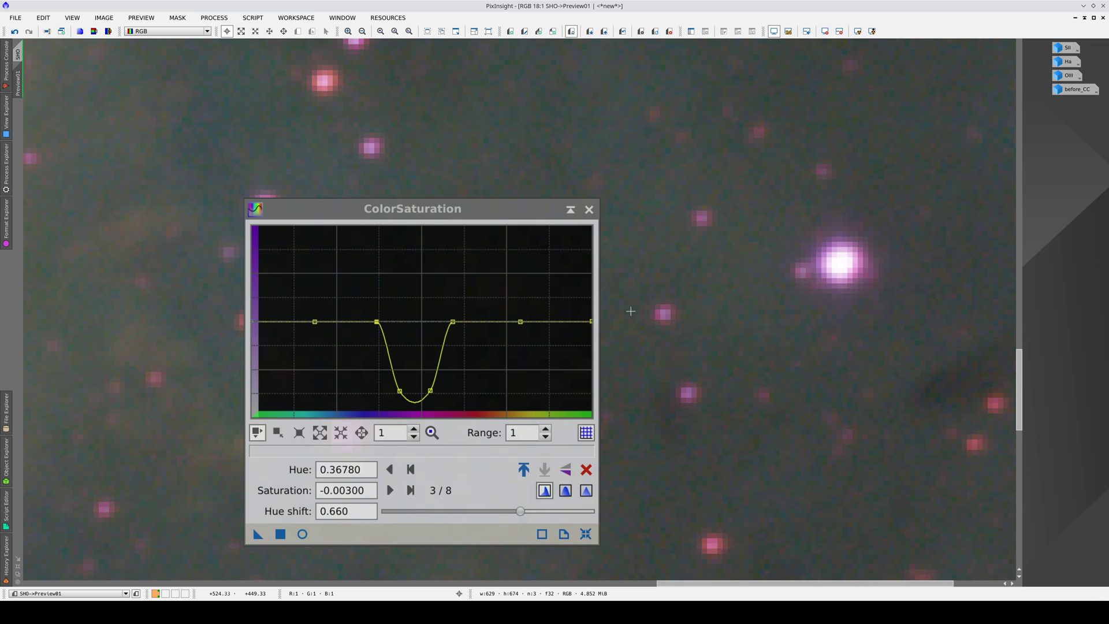
Set the curve Range to 3, deepen the magenta dip to about −0.98, and apply to Preview01.
left_click(527, 433)
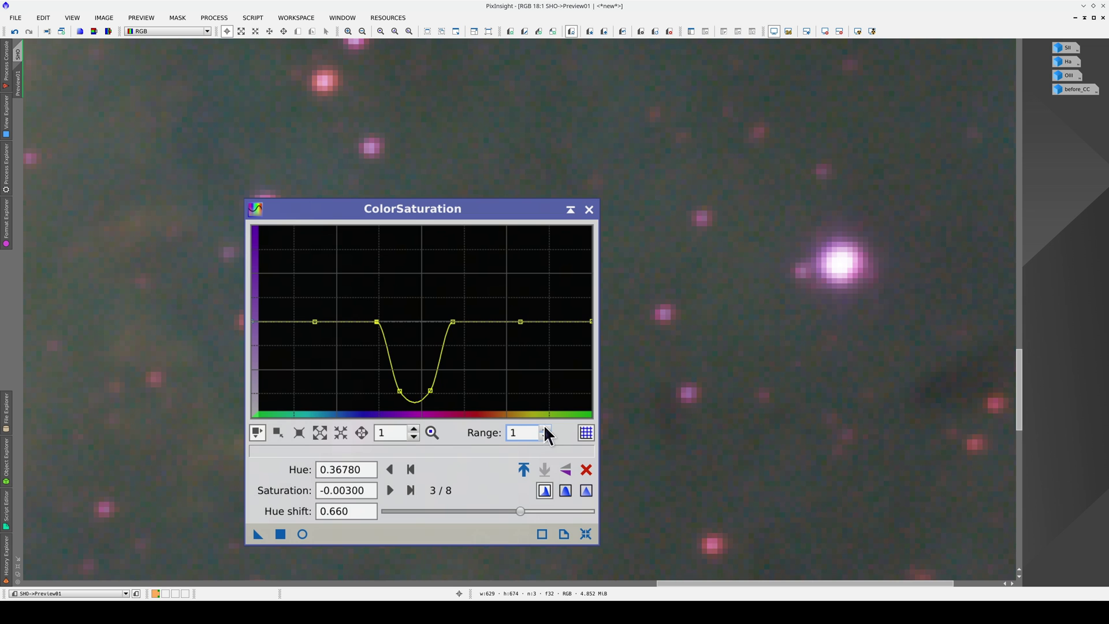
left_click(544, 429)
left_click(544, 429)
left_click_drag(430, 345, 399, 370)
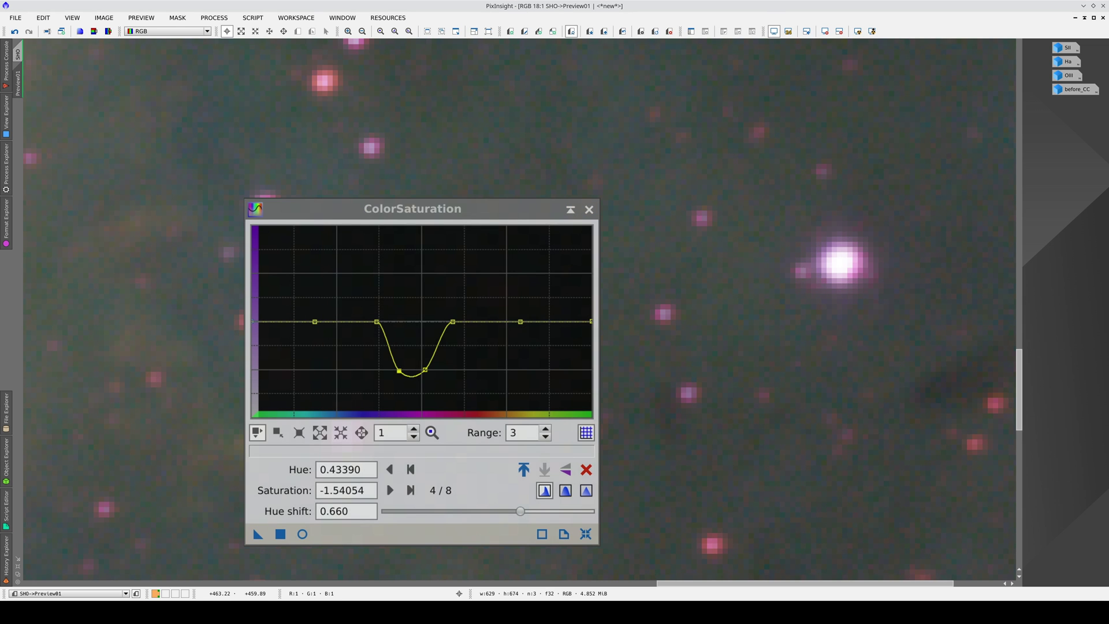
left_click_drag(425, 370, 396, 352)
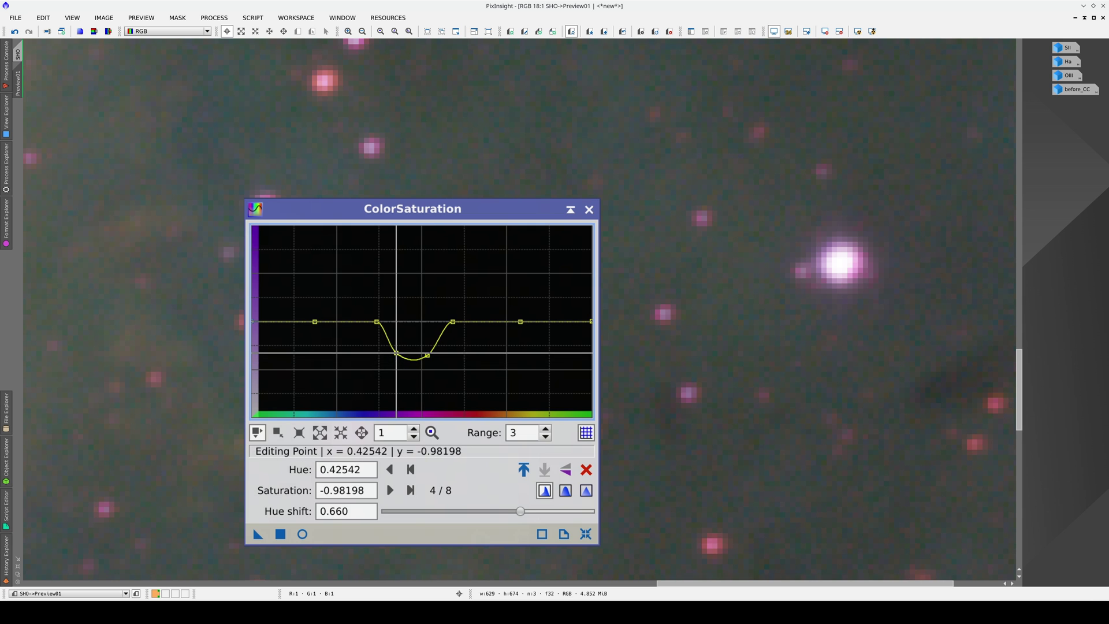
left_click(280, 534)
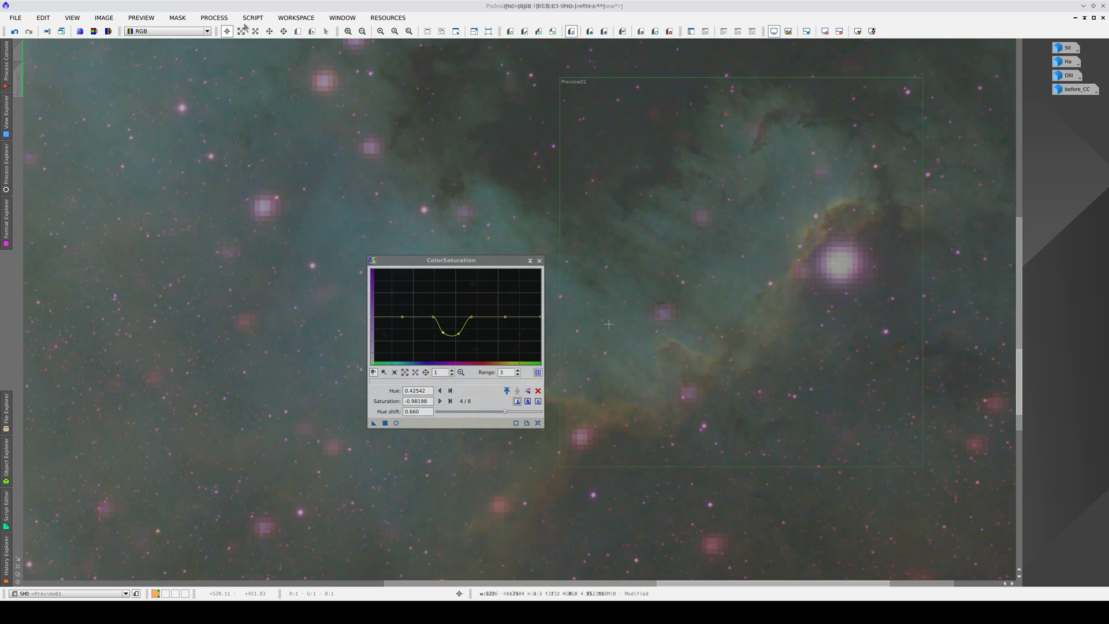
Draw Preview02 around the upper-left stars and apply the current saturation curve to it.
left_click(298, 31)
left_click_drag(153, 80, 245, 184)
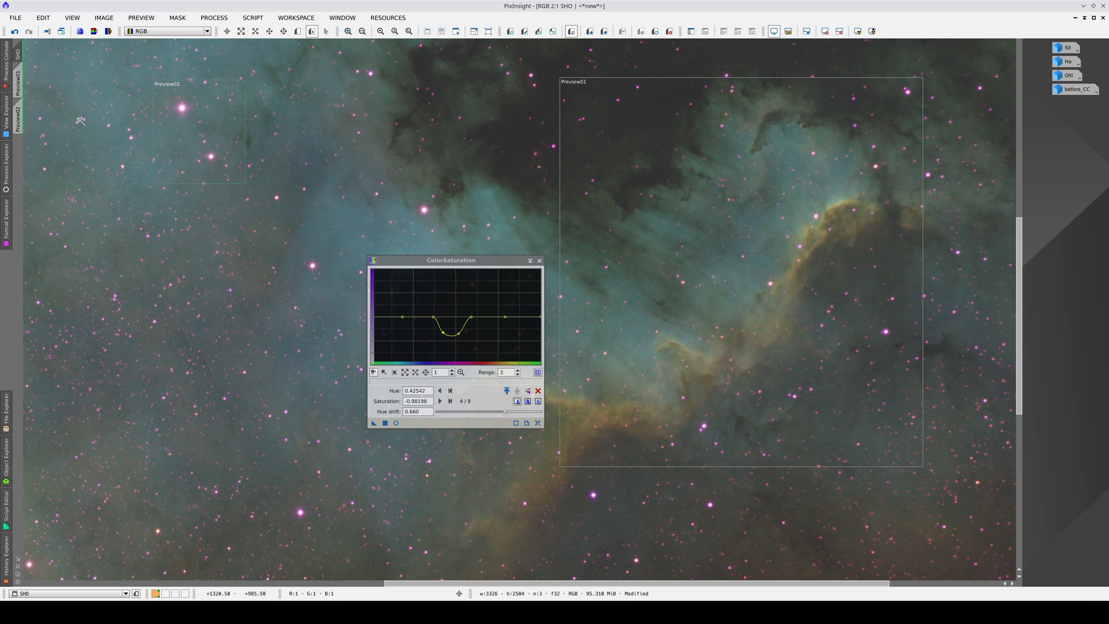
left_click(19, 122)
left_click_drag(474, 259, 858, 168)
scroll(896, 285, "down", 1)
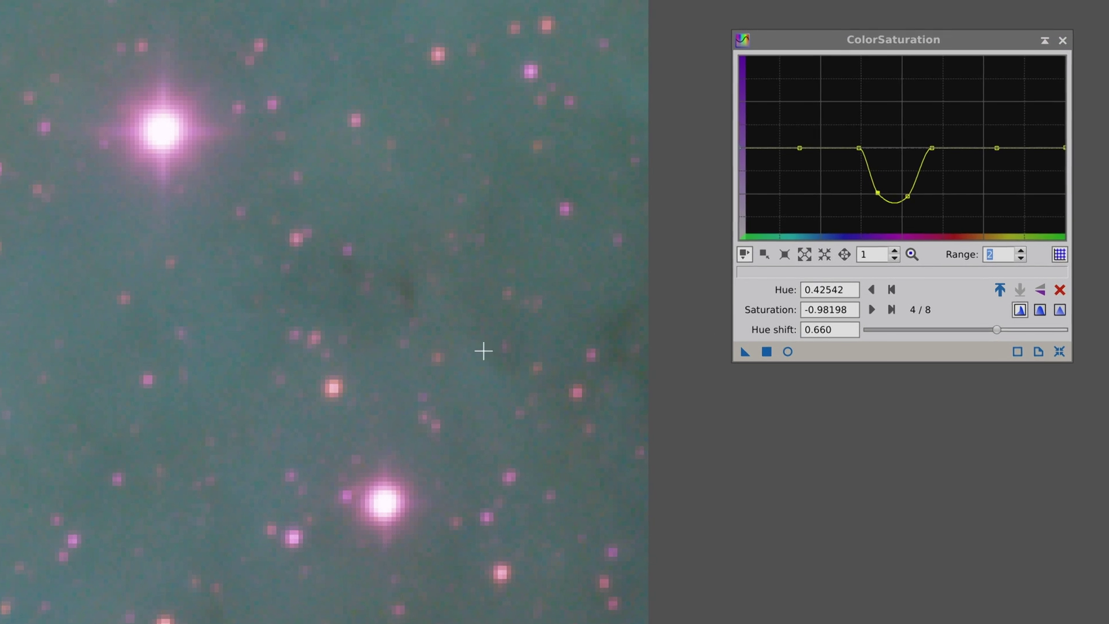
left_click(766, 351)
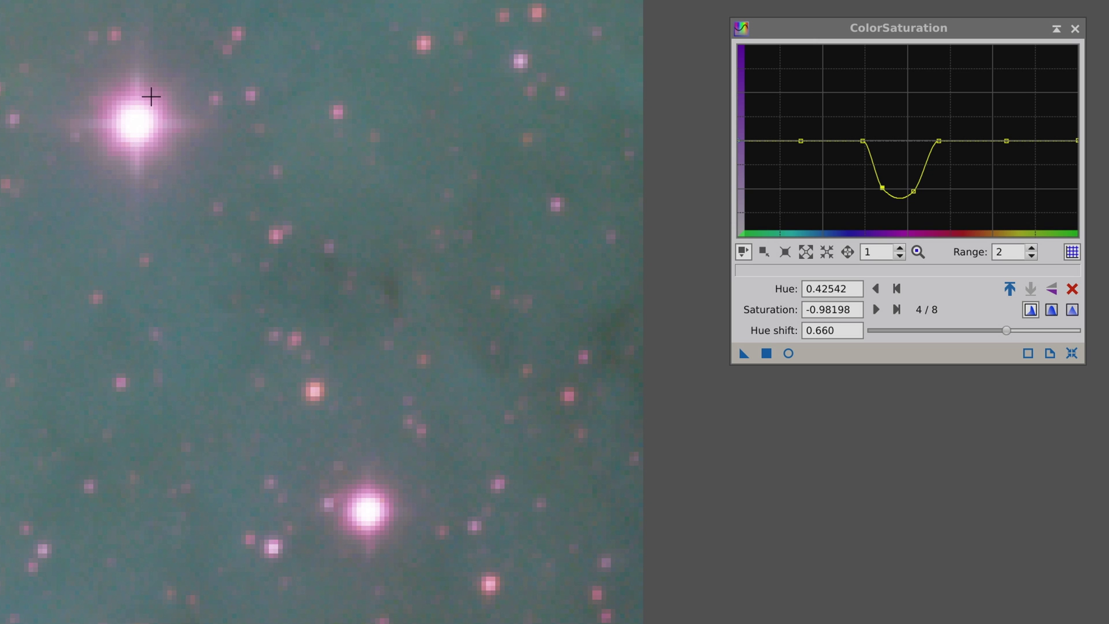
Move the dip's right edge to near hue 0.61864 at zero saturation and reapply to Preview02.
left_click_drag(151, 96, 113, 108)
left_click_drag(919, 192, 924, 189)
left_click_drag(940, 141, 947, 139)
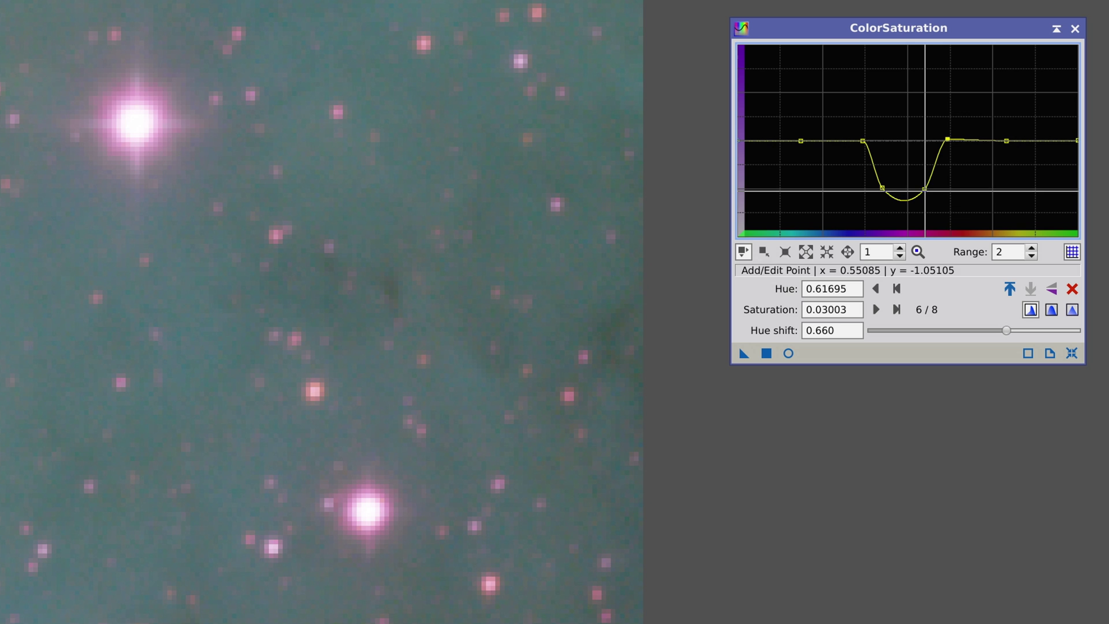
left_click_drag(924, 189, 928, 190)
left_click_drag(945, 140, 947, 141)
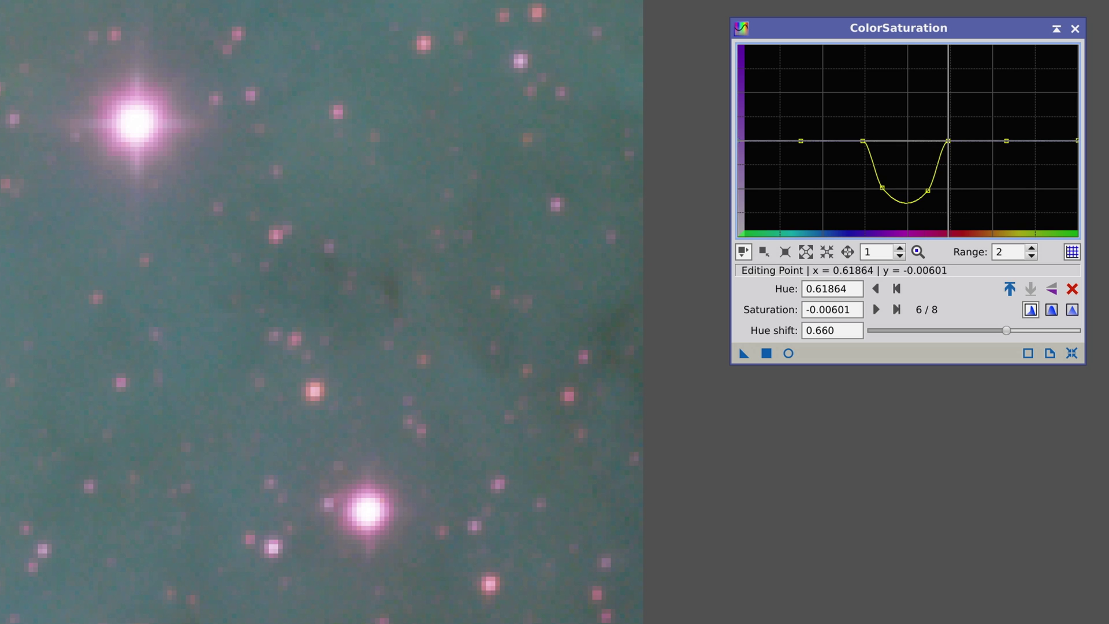
left_click(766, 353)
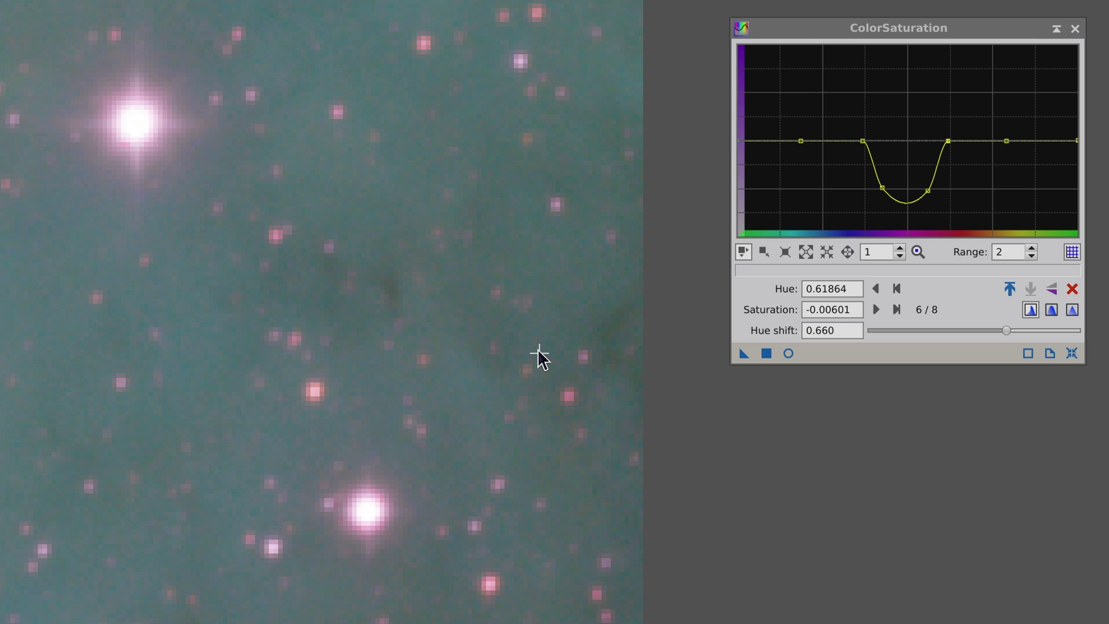
Toggle undo and redo to compare Preview02 before and after the correction.
key("ctrl+z")
key("ctrl+y")
key("ctrl+z")
key("ctrl+y")
key("ctrl+z")
key("ctrl+y")
key("ctrl+z")
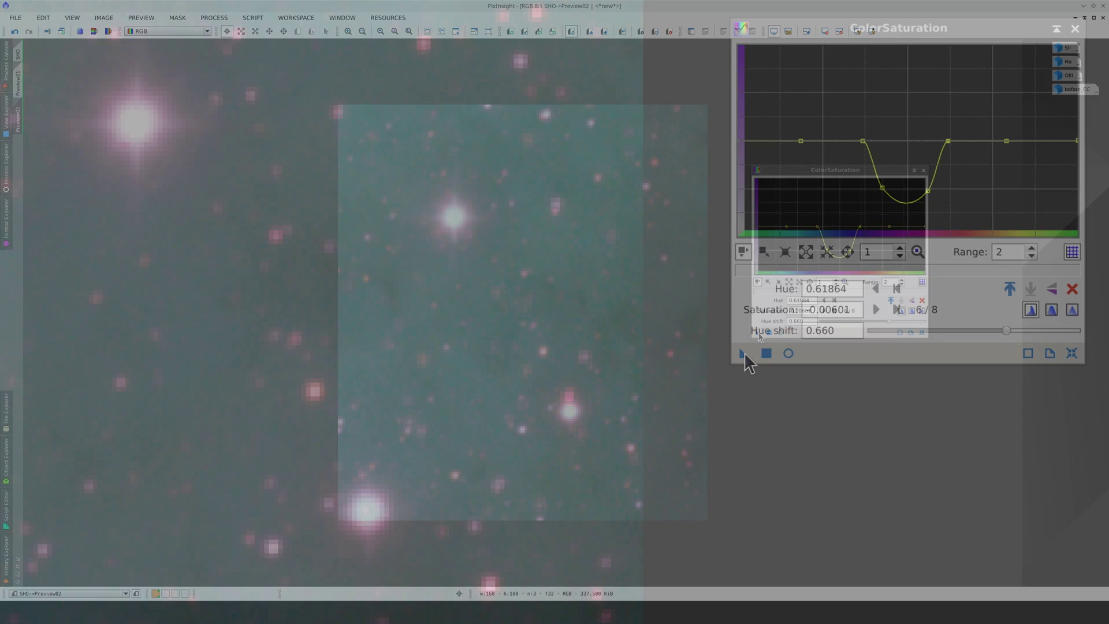
Apply the ColorSaturation settings to the full SHO image.
left_click_drag(743, 353, 10, 58)
left_click_drag(392, 185, 134, 75)
left_click_drag(31, 52, 18, 52)
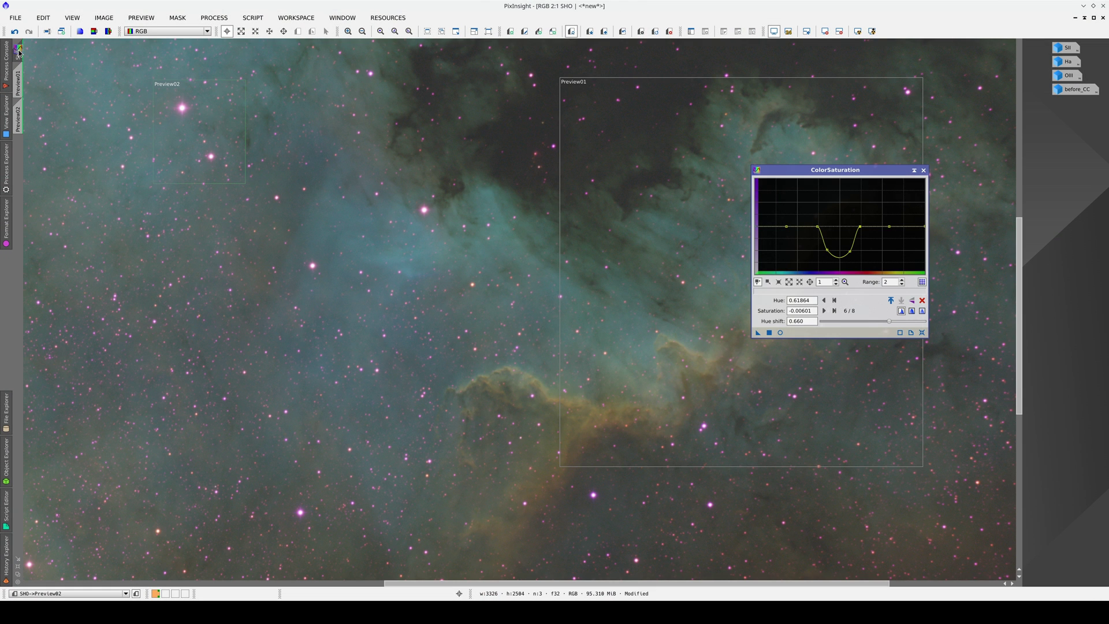
left_click_drag(121, 91, 440, 243)
left_click(348, 31)
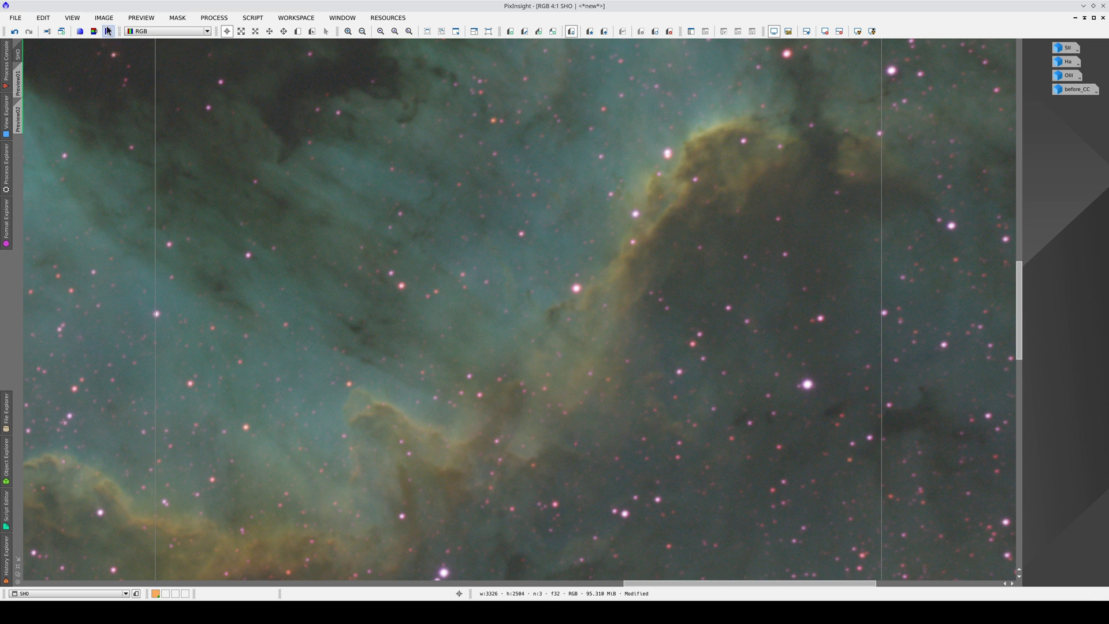
Compare a star-rich area with and without the correction, leaving it applied.
left_click(15, 32)
left_click(28, 31)
left_click(14, 34)
left_click_drag(808, 401, 359, 292)
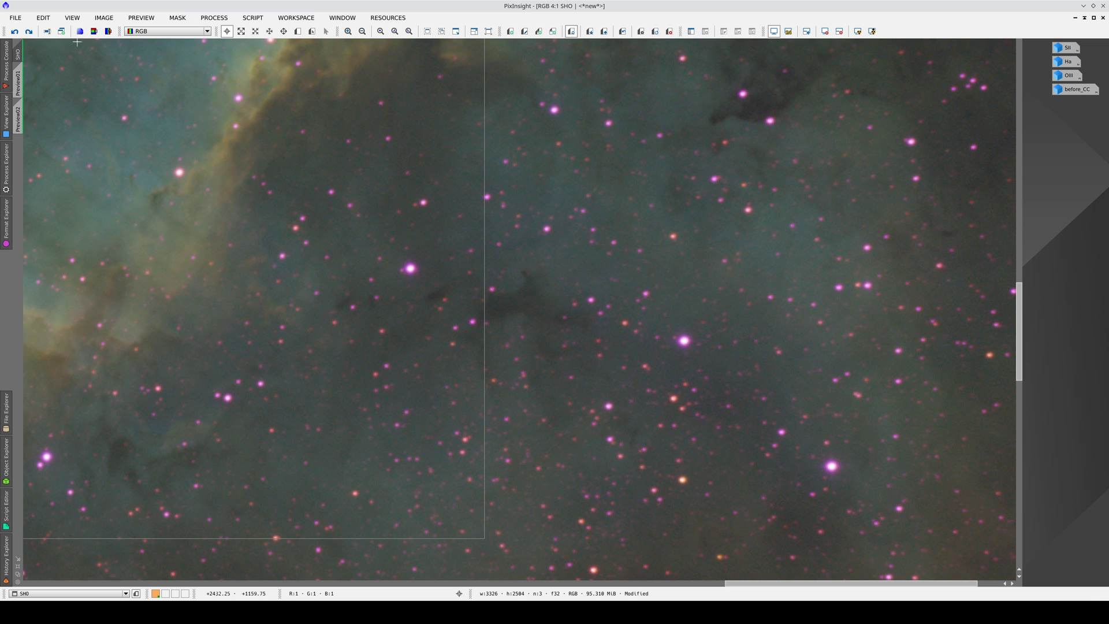
left_click(30, 33)
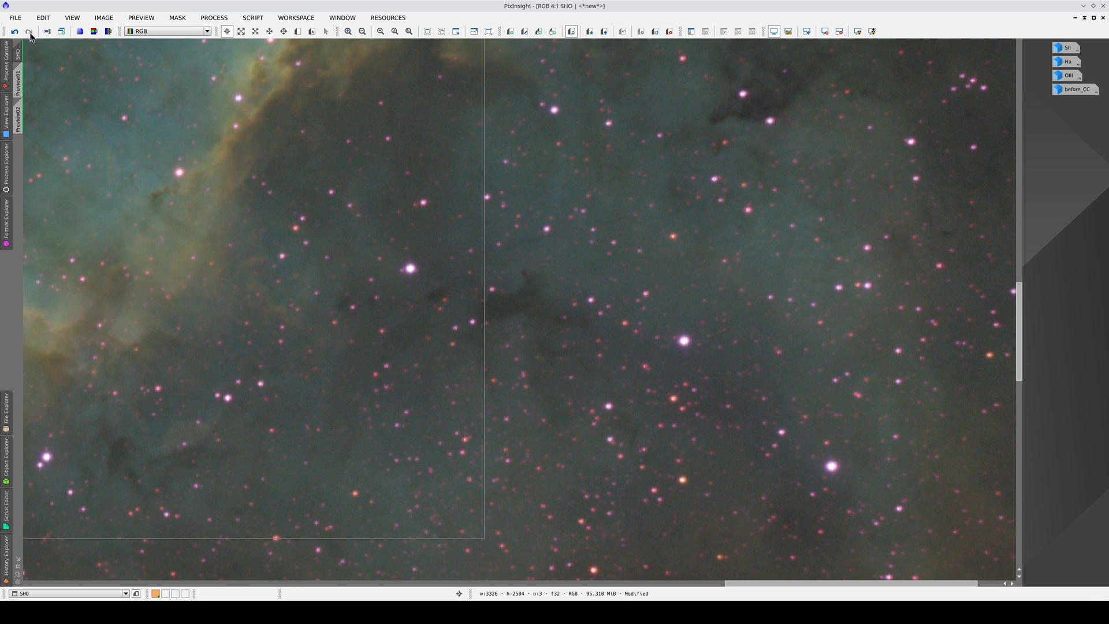
left_click(14, 33)
left_click(30, 33)
left_click(16, 33)
left_click(29, 34)
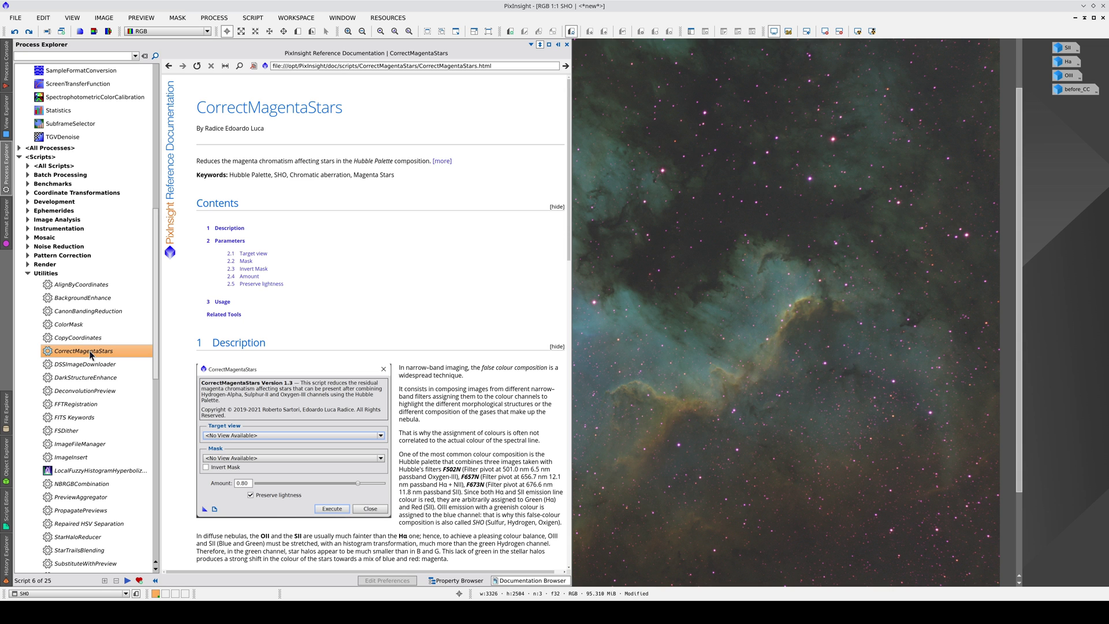
Inspect the CorrectMagentaStars script's dialog, close it unrun, and open HistogramTransformation.
double_click(90, 350)
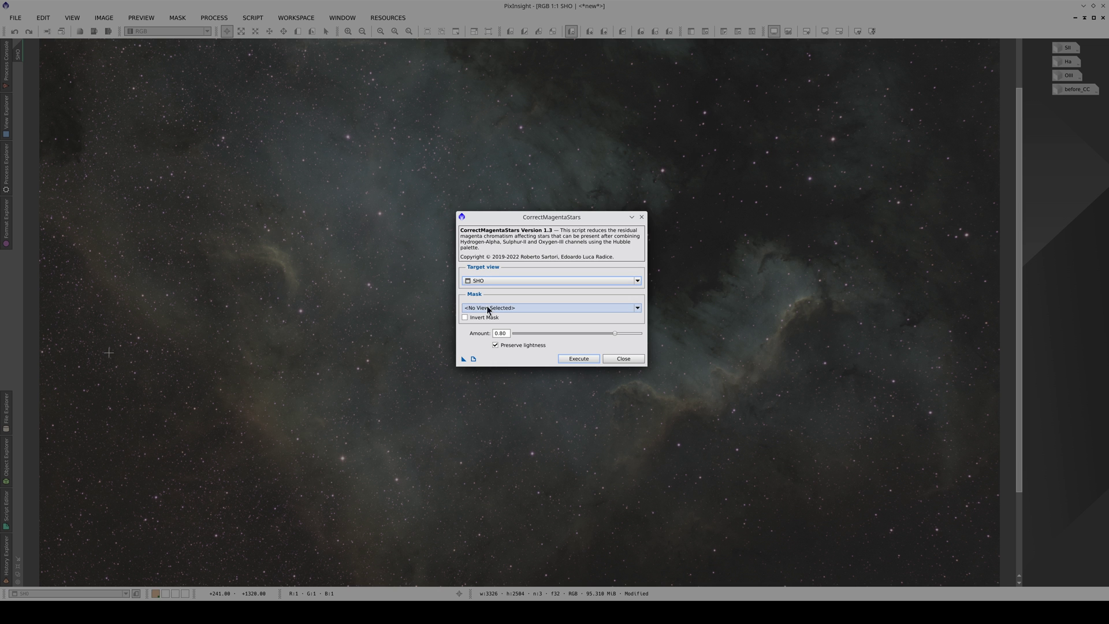
left_click(621, 358)
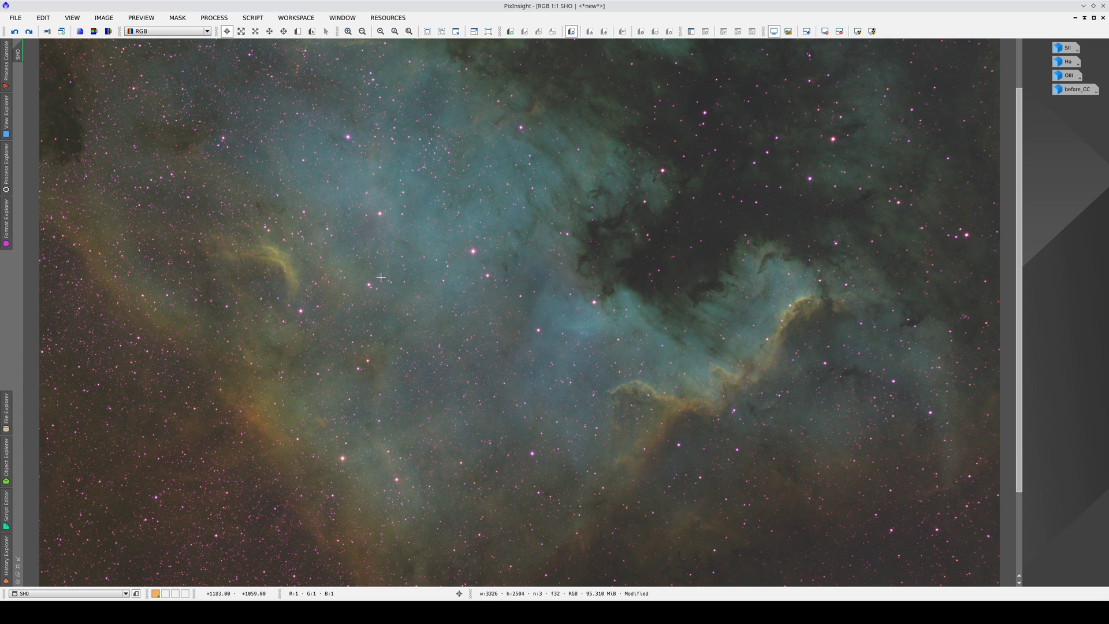
left_click(6, 166)
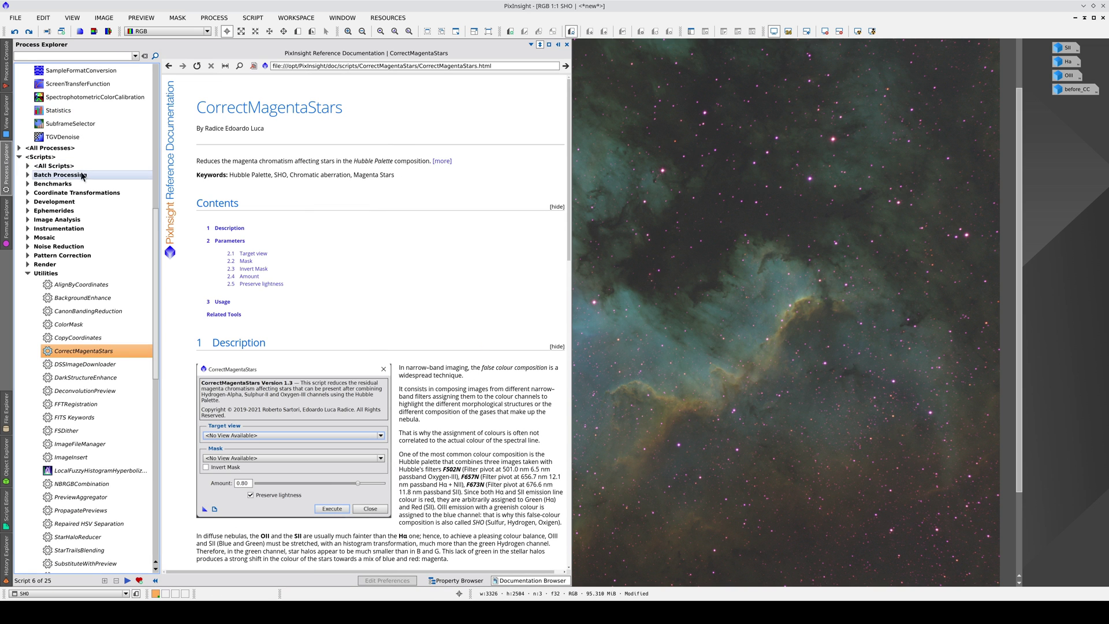
scroll(82, 173, "up", 2)
scroll(83, 173, "up", 1)
scroll(72, 190, "up", 2)
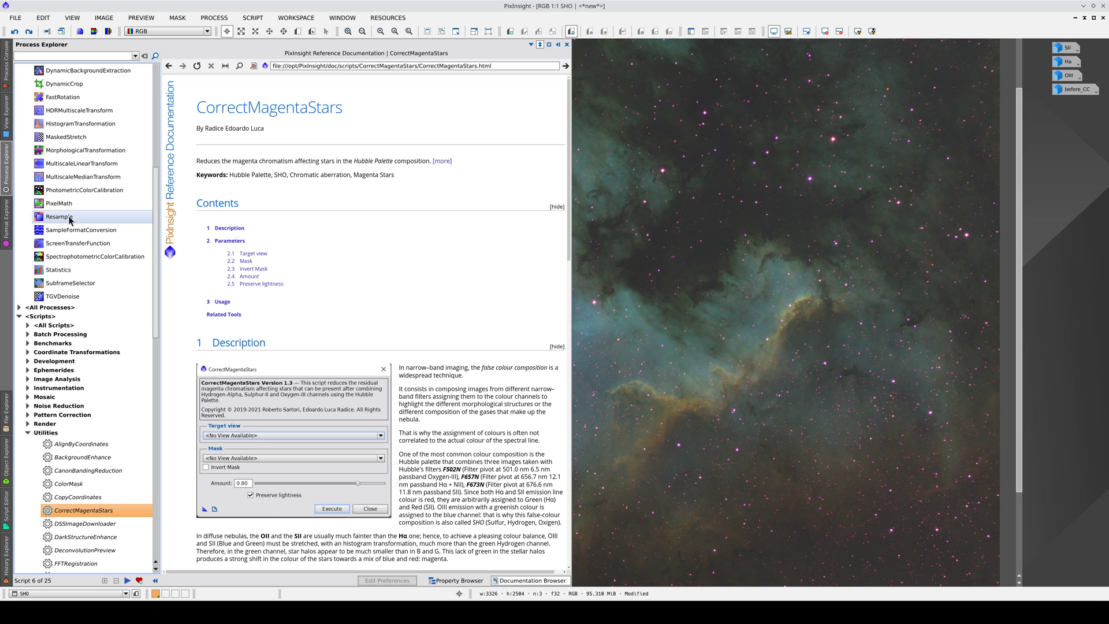
double_click(81, 124)
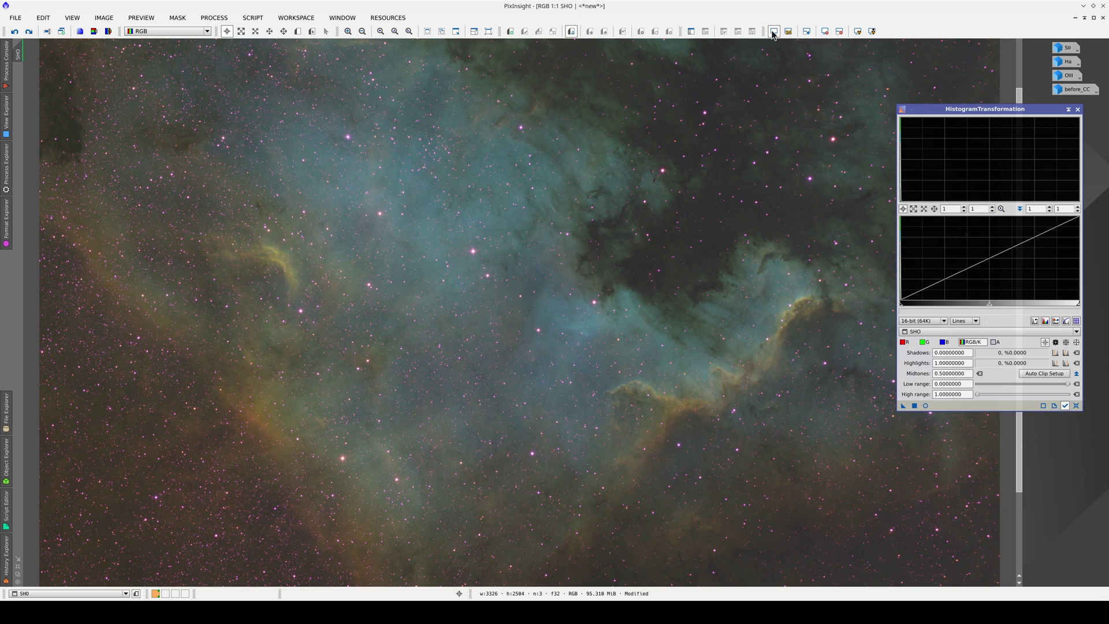
Turn off the automatic screen stretch and open an enlarged Real-Time Preview.
key("ctrl+F12")
left_click(926, 406)
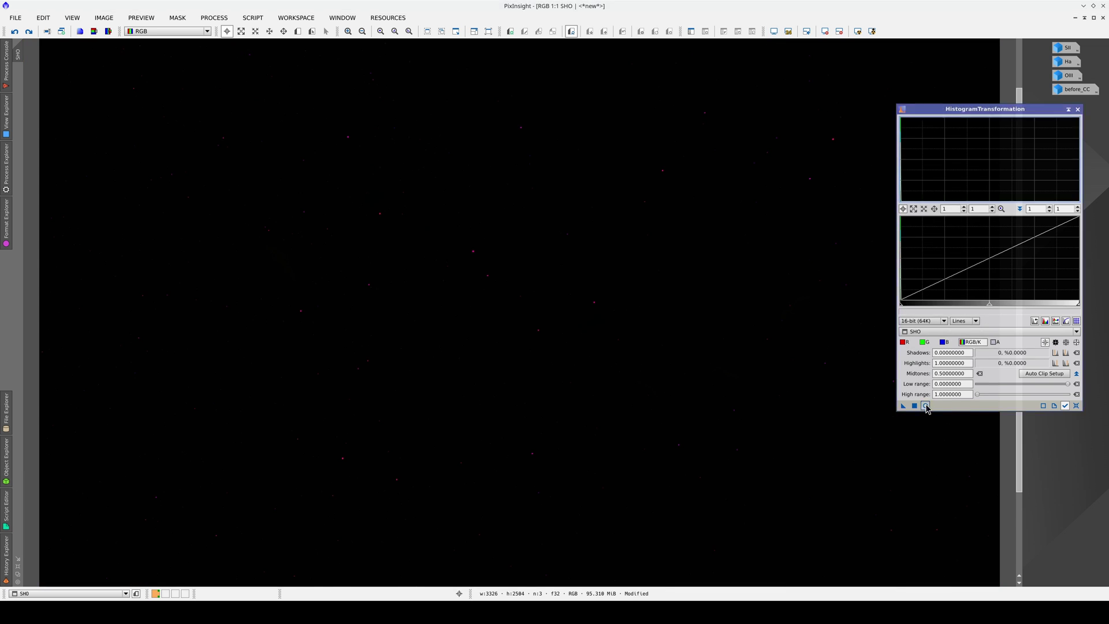
left_click_drag(559, 236, 779, 61)
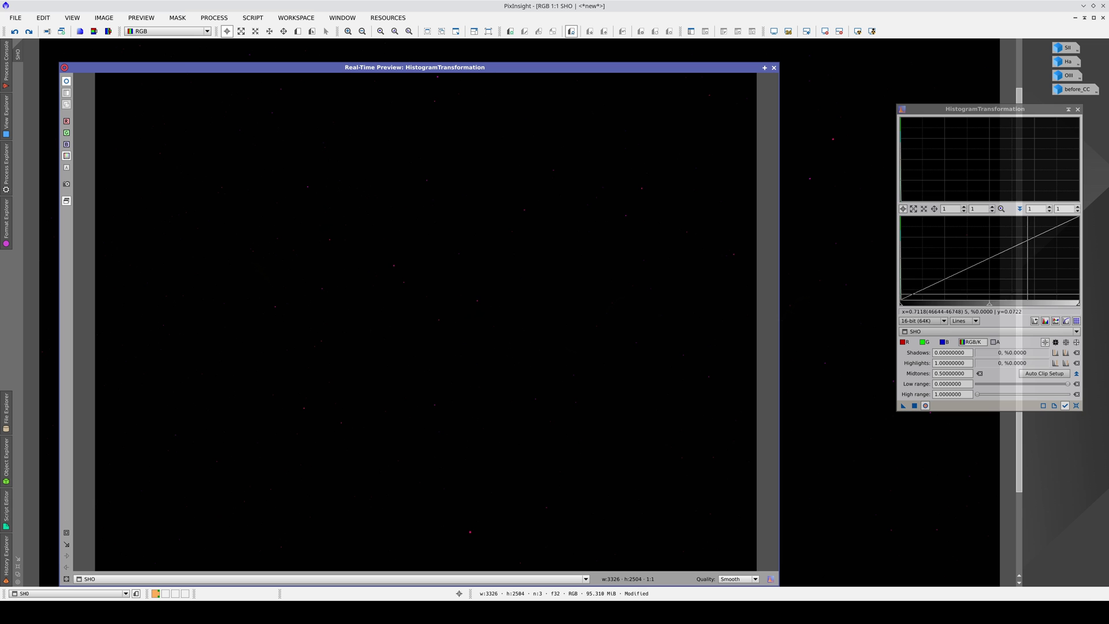
Set shadows to 0.00278276 and midtones to 0.00297656, then apply the stretch to SHO.
left_click_drag(989, 303, 904, 305)
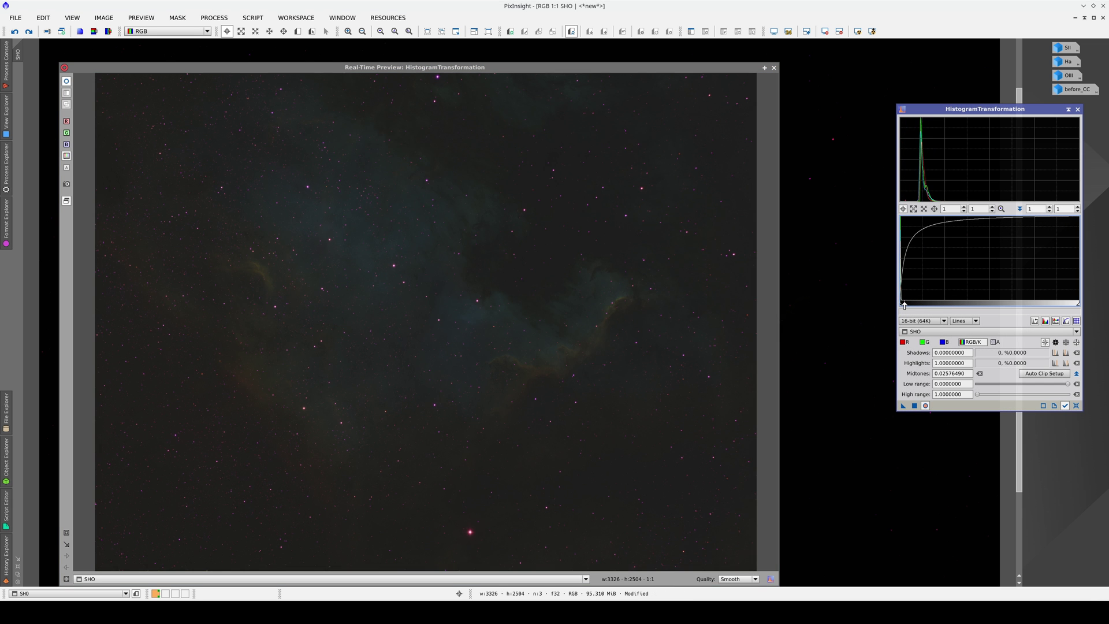
scroll(946, 208, "up", 5)
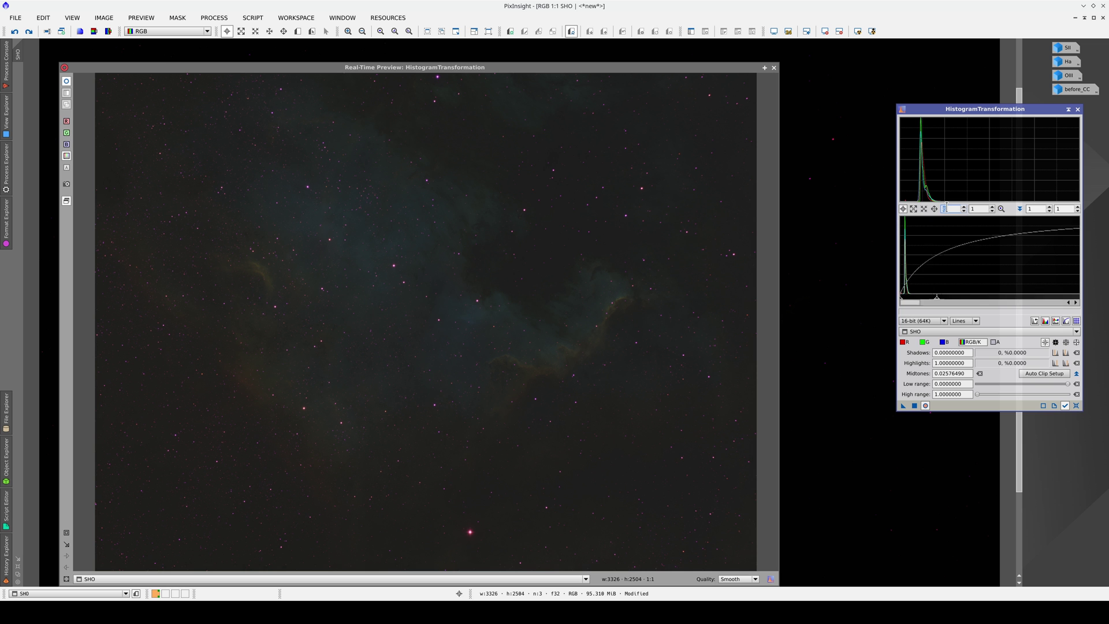
scroll(946, 209, "up", 10)
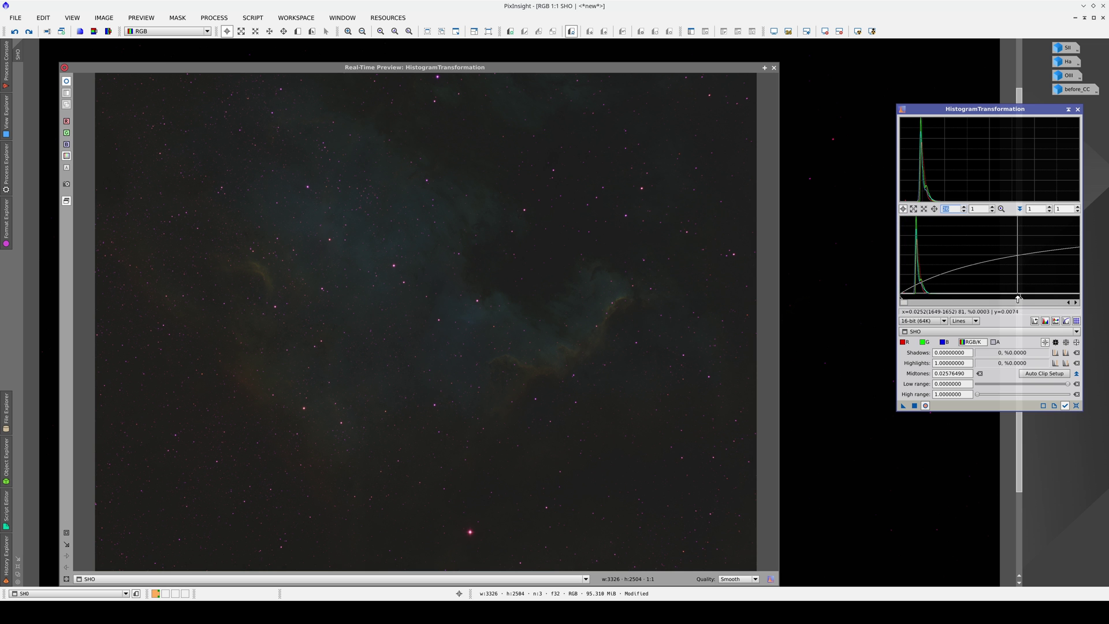
left_click_drag(1019, 301, 927, 301)
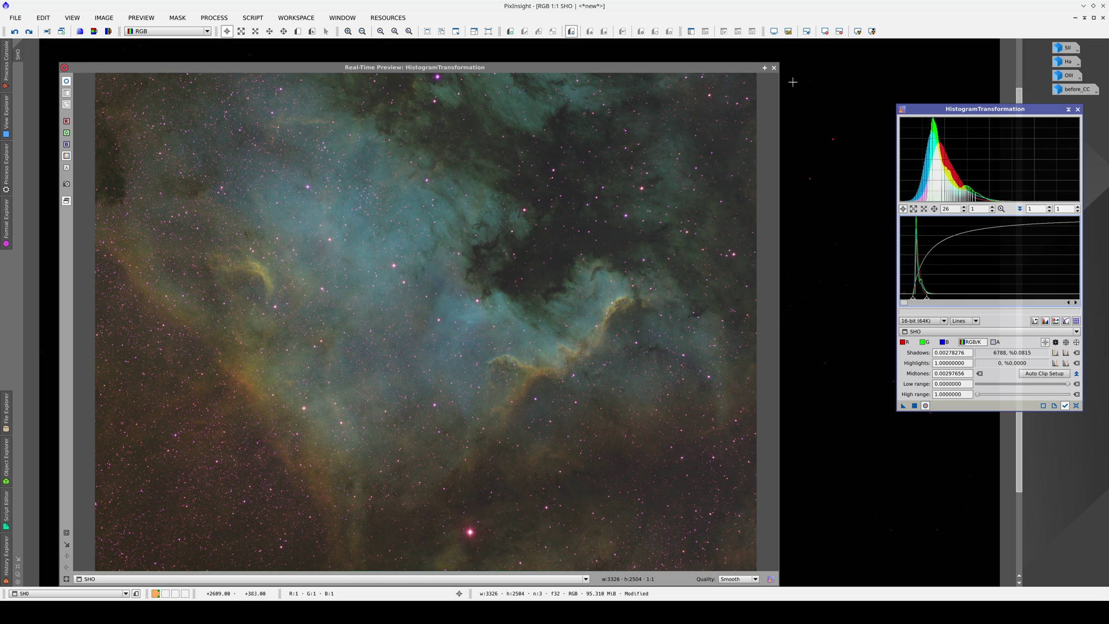
left_click(774, 68)
left_click(914, 406)
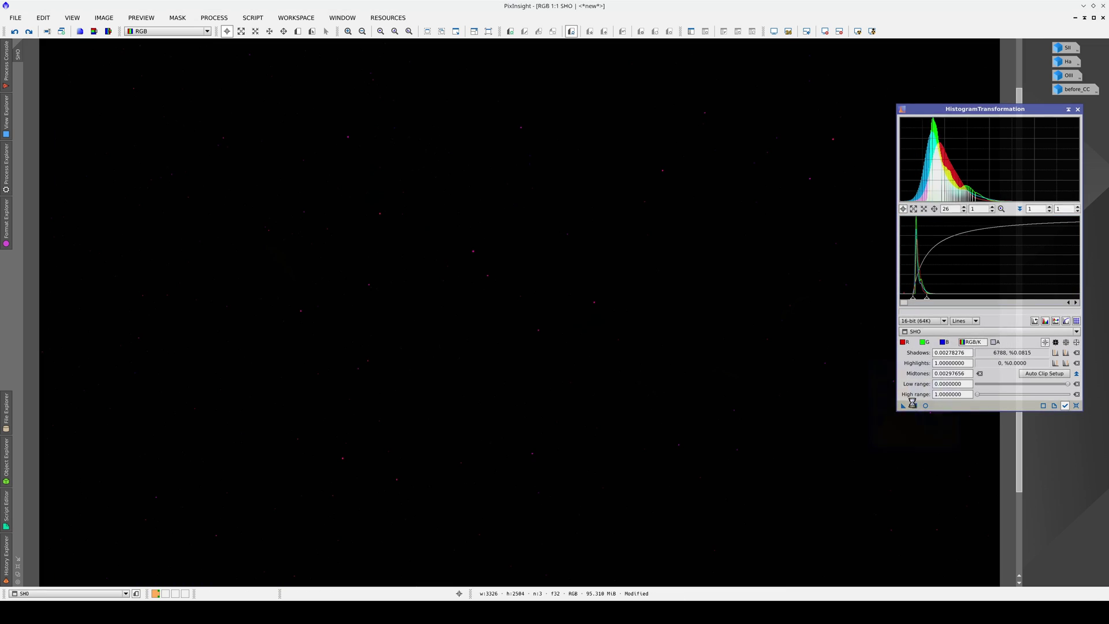
left_click(1077, 110)
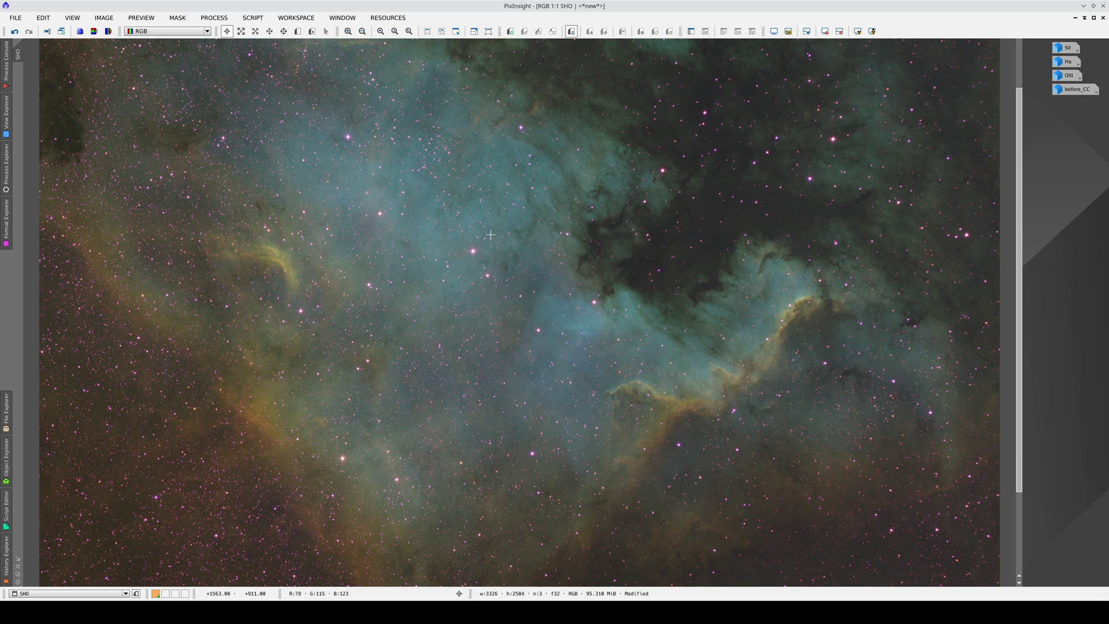
Display only the CIE a* channel of SHO and pan around the stars.
scroll(490, 234, "up", 1)
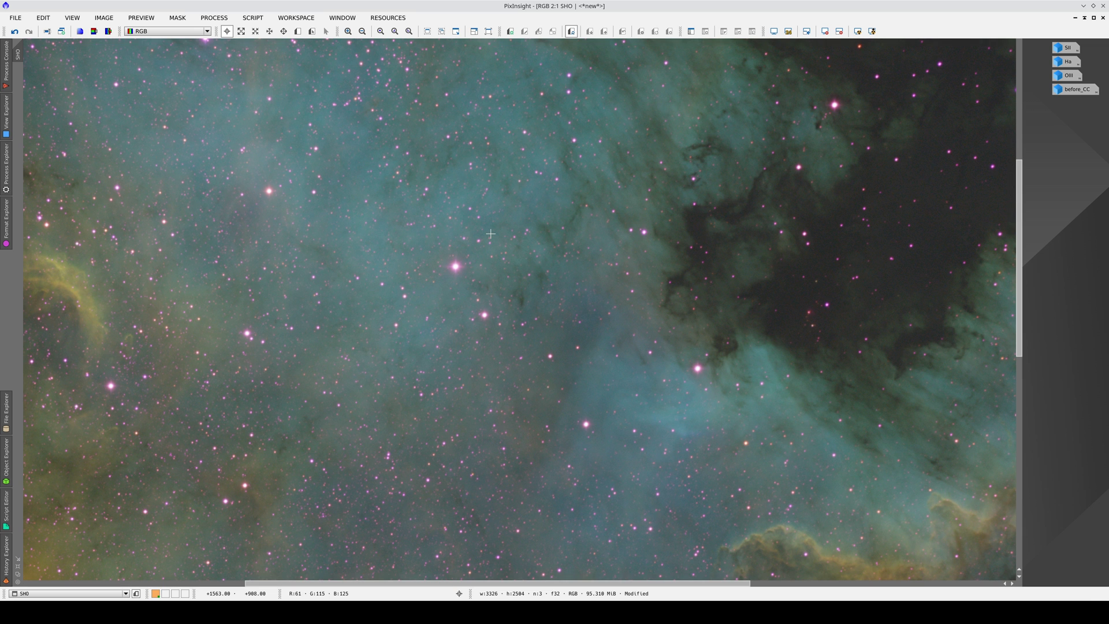
left_click(146, 33)
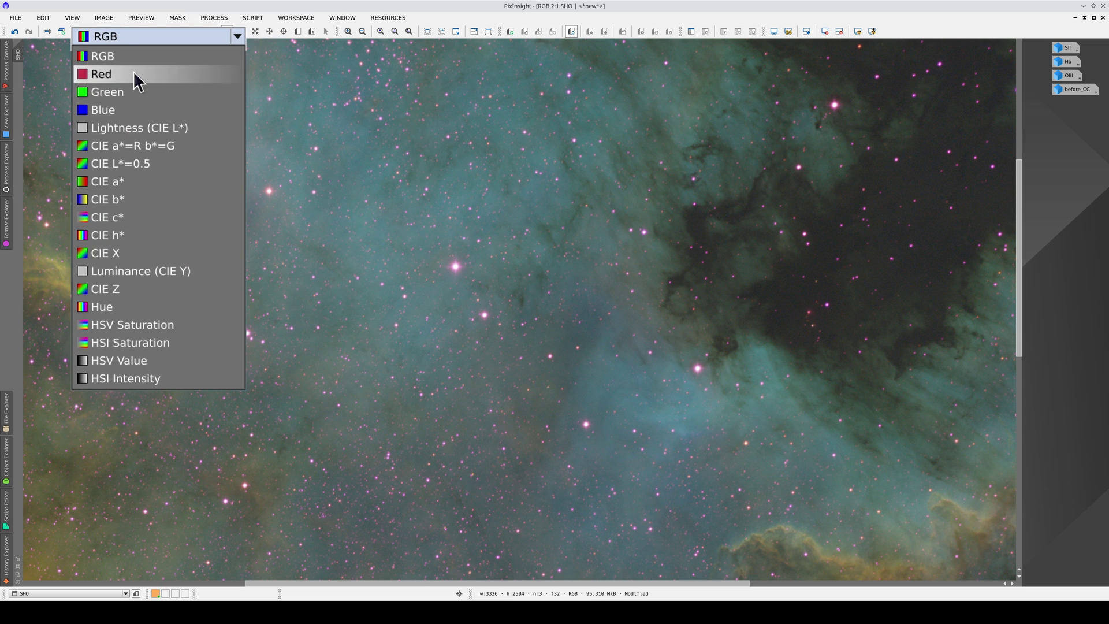
left_click(133, 182)
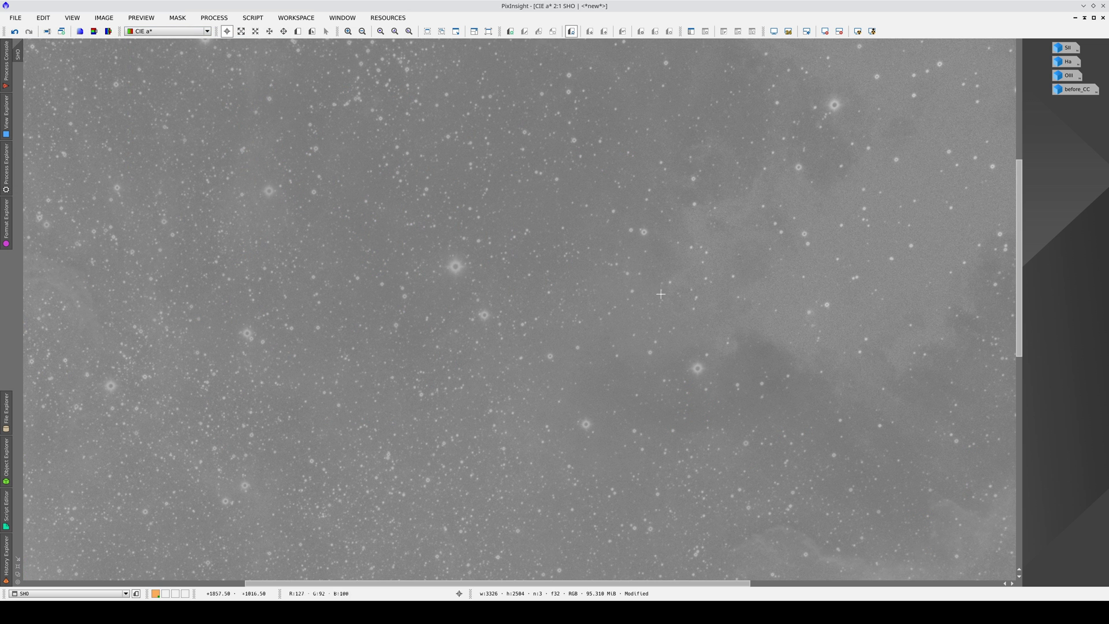
left_click_drag(767, 383, 480, 324)
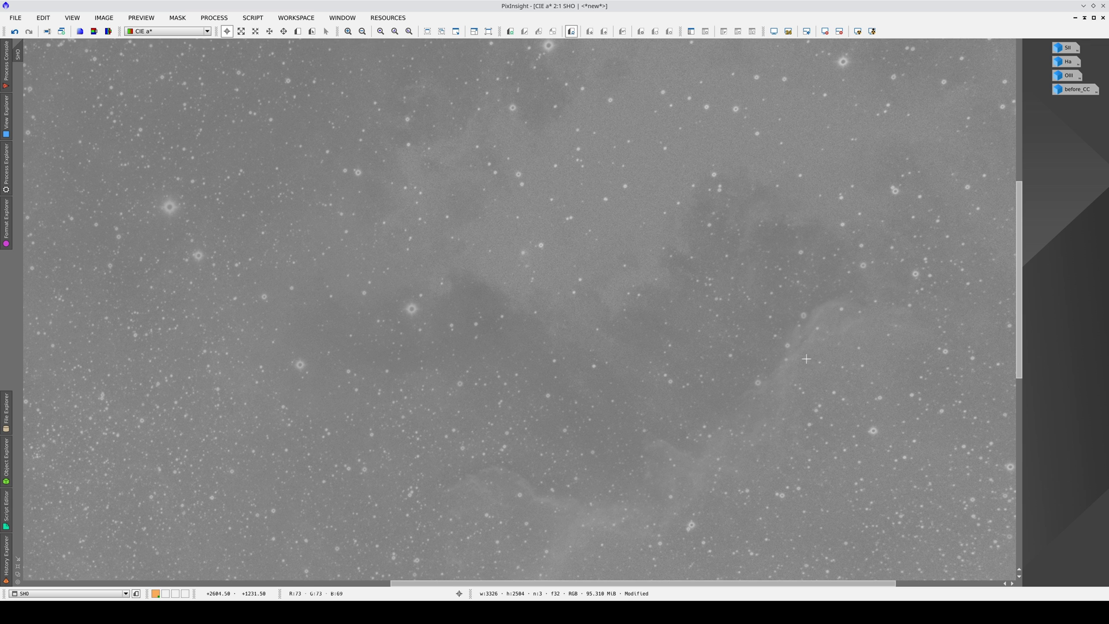
left_click_drag(816, 361, 611, 159)
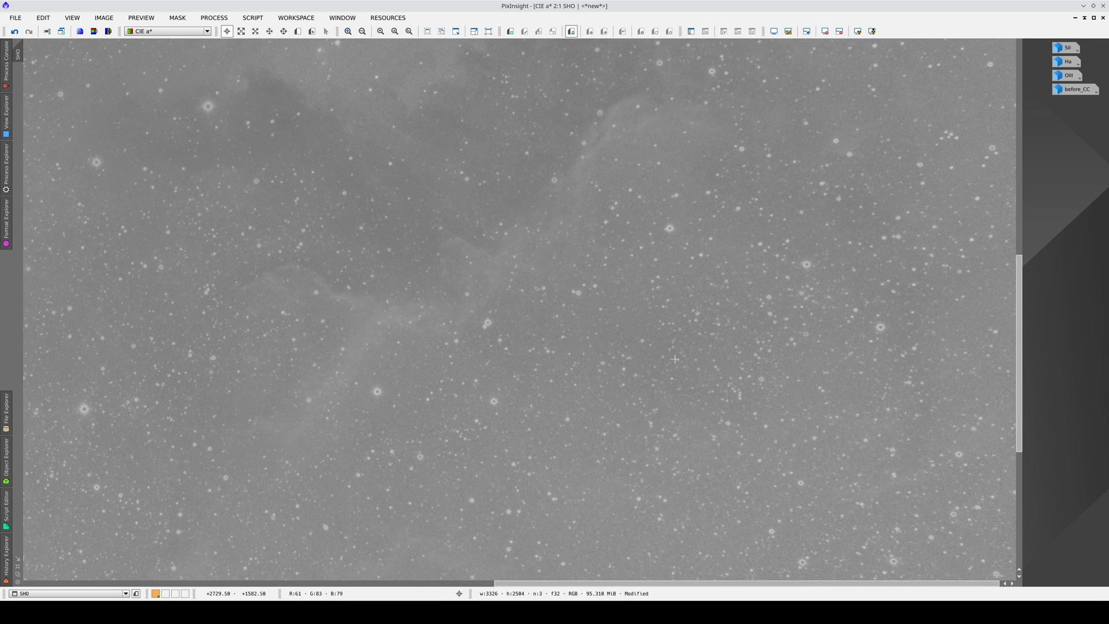
left_click_drag(675, 358, 698, 293)
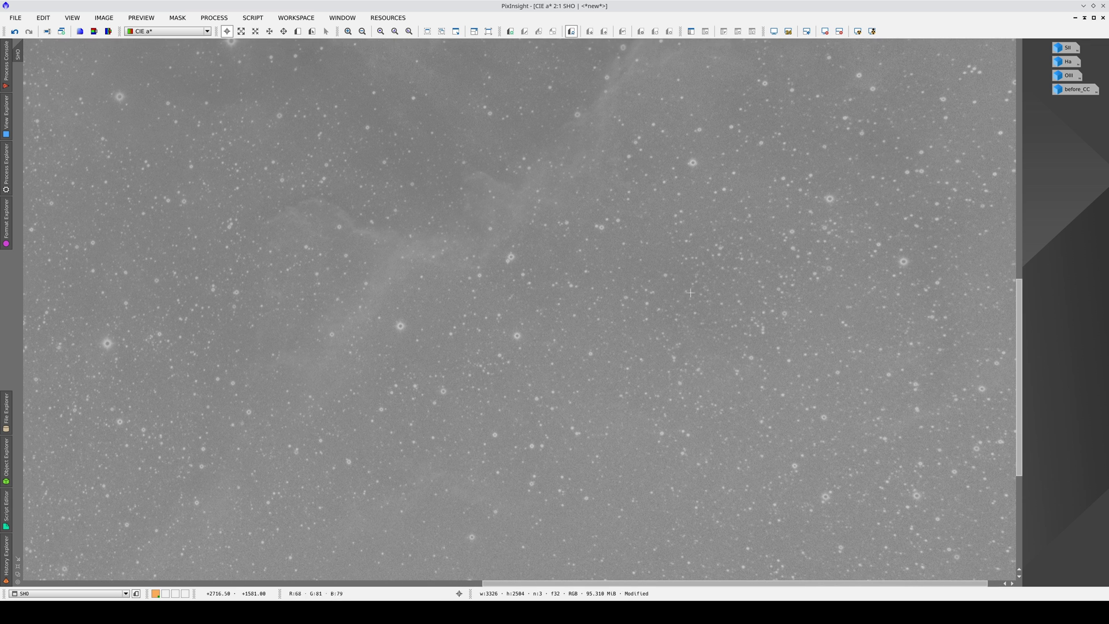
Compare with the CIE b* channel, then return to CIE a*.
left_click(133, 30)
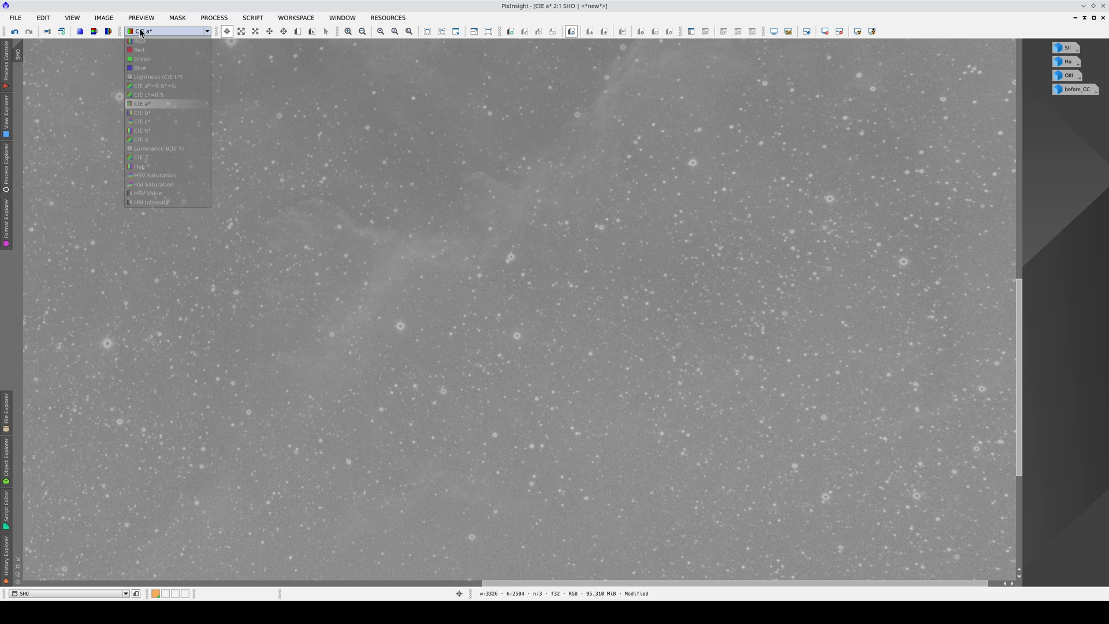
left_click(146, 111)
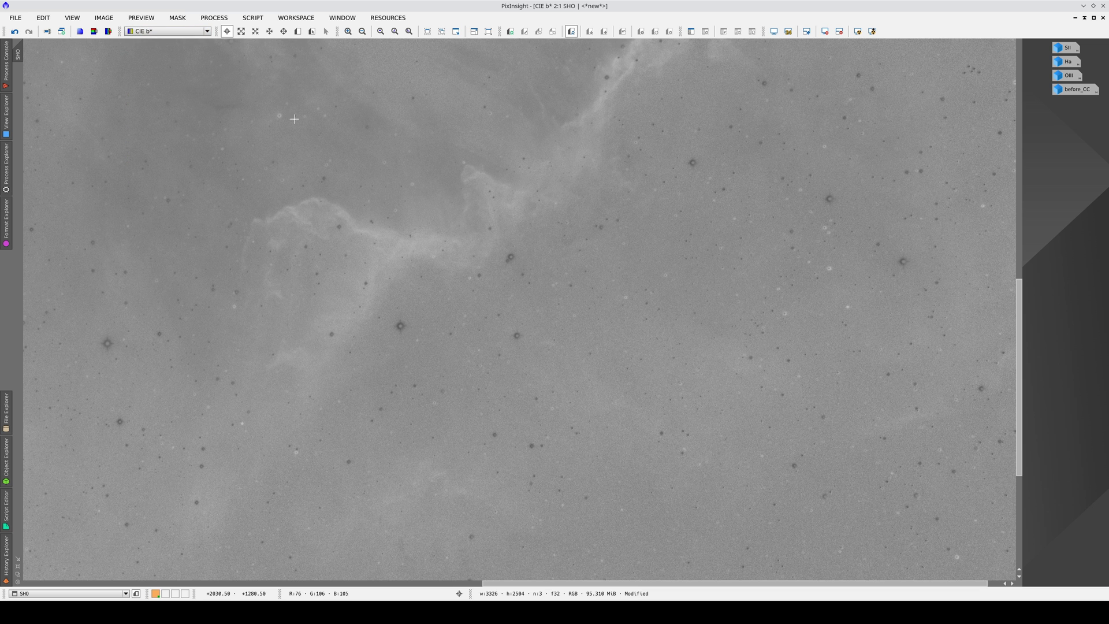
left_click_drag(294, 118, 786, 391)
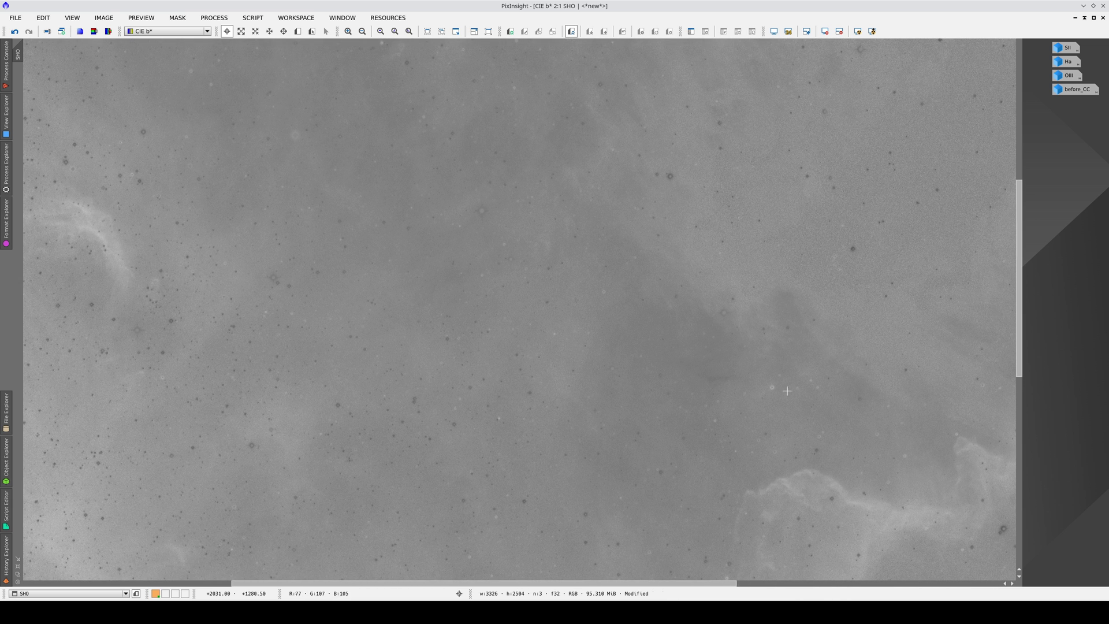
left_click(166, 32)
left_click(157, 104)
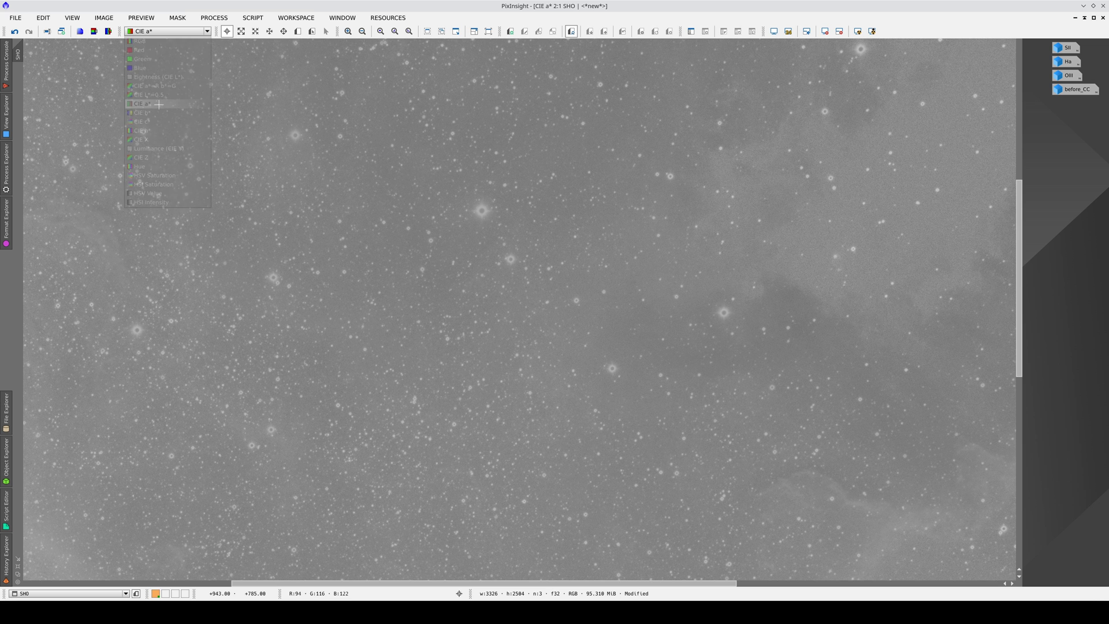
left_click_drag(805, 346, 344, 269)
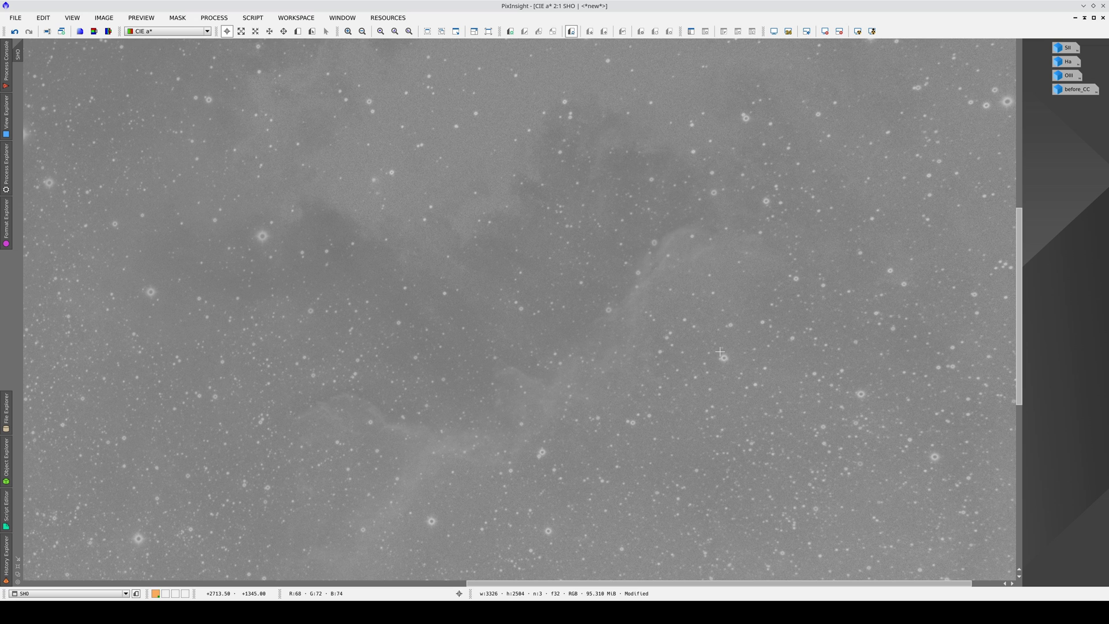
Extract only the a* channel of SHO using ChannelExtraction in CIE L*a*b* mode.
left_click(5, 168)
left_click(50, 343)
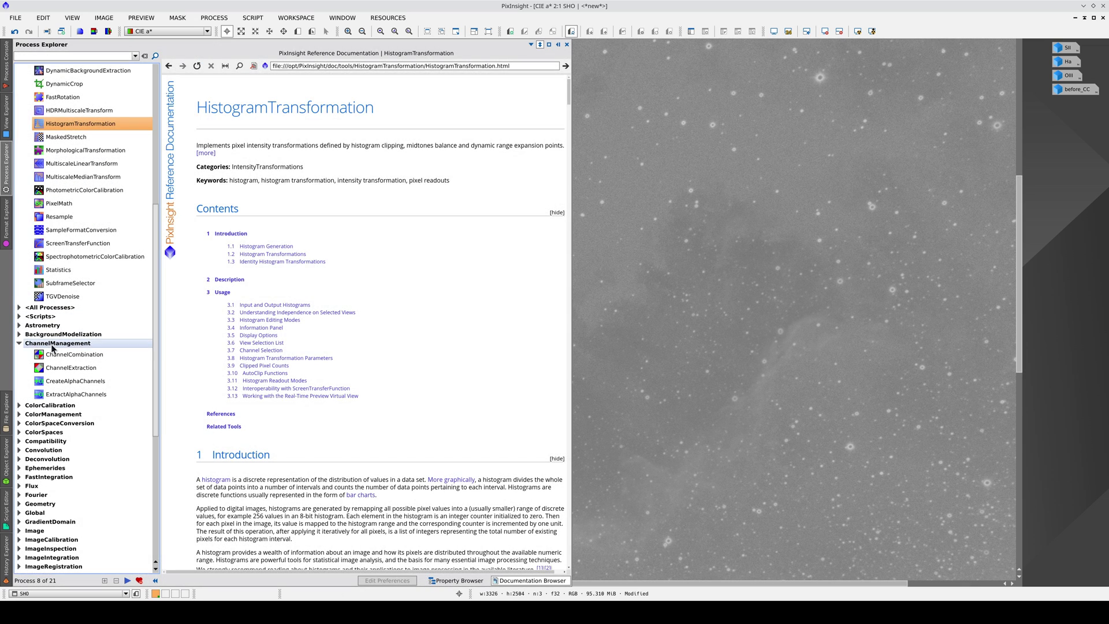
double_click(78, 366)
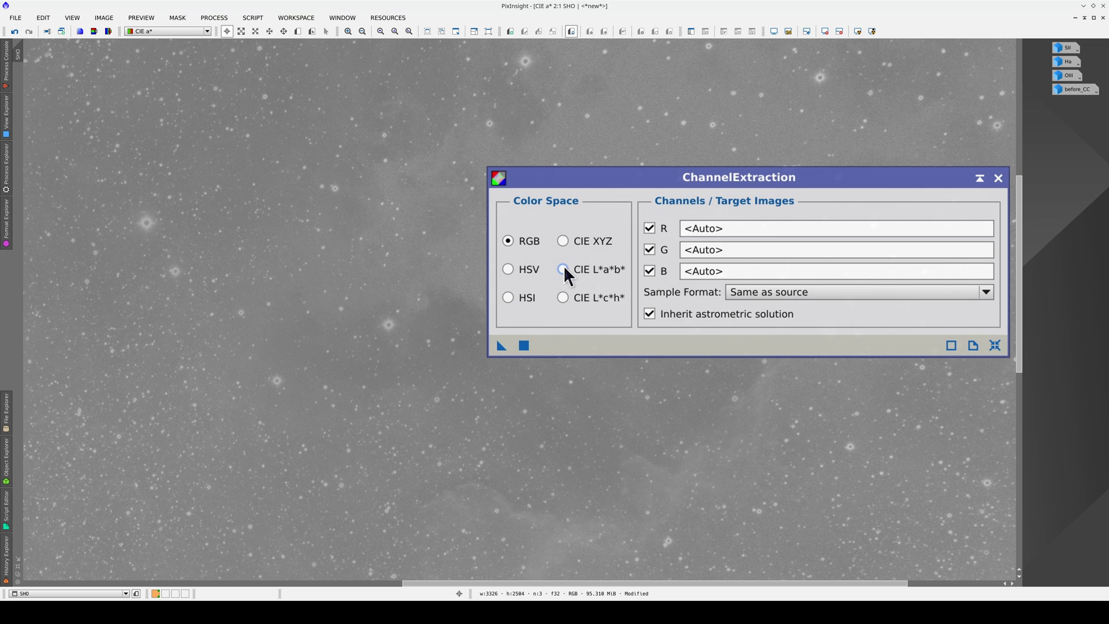
left_click(563, 269)
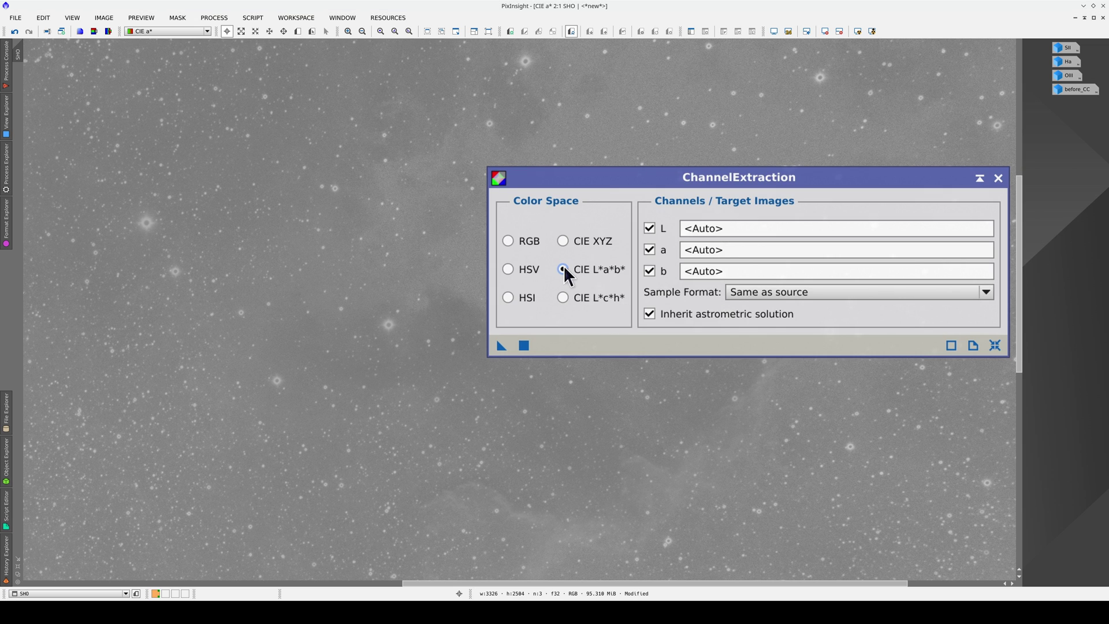
left_click(649, 227)
left_click(650, 271)
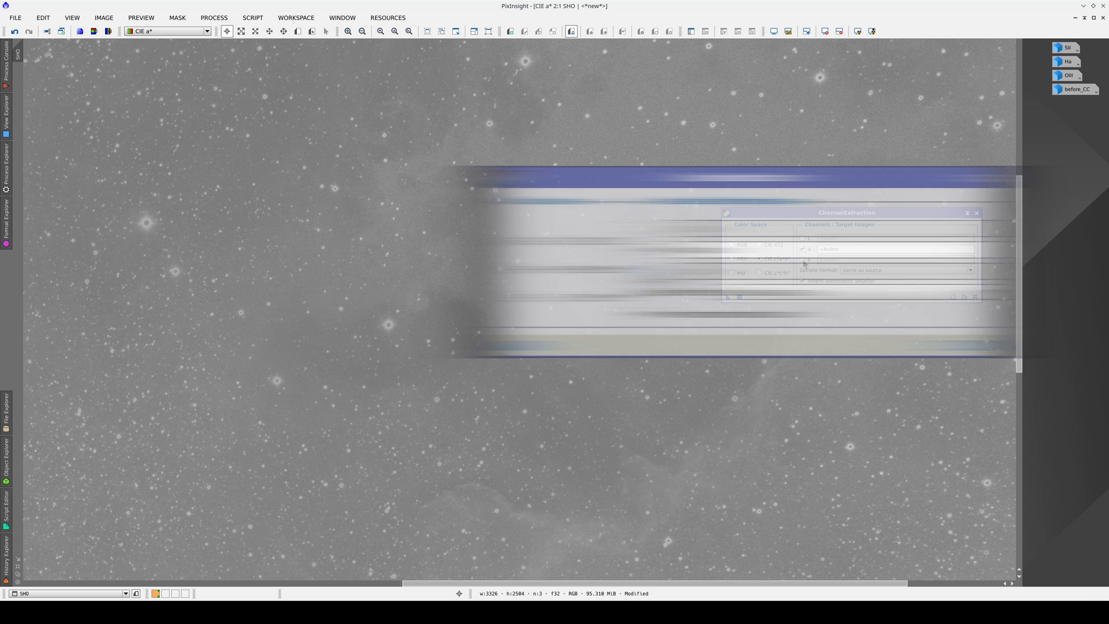
left_click_drag(729, 295, 484, 285)
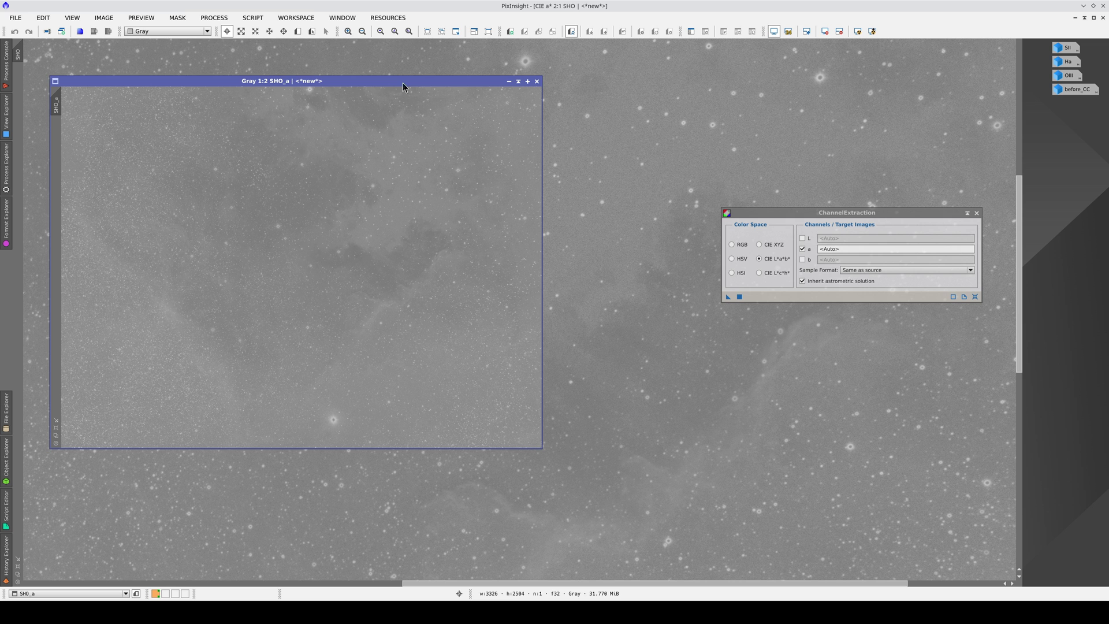
Rename the extracted SHO_a image to magenta_stars.
left_click_drag(403, 86, 623, 104)
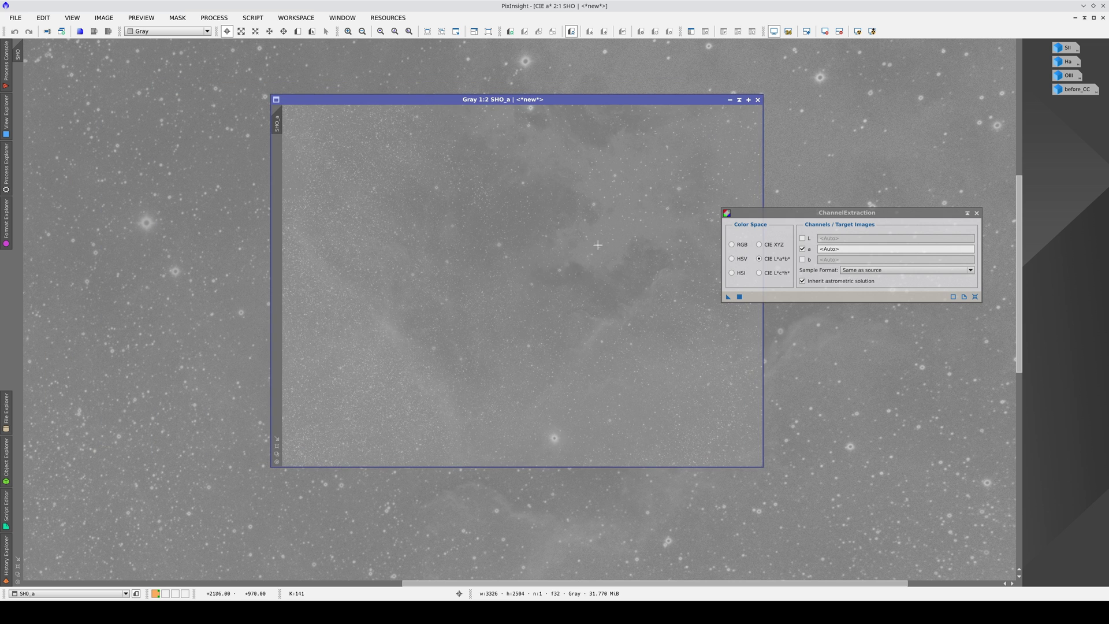
scroll(575, 261, "up", 1)
scroll(576, 261, "up", 1)
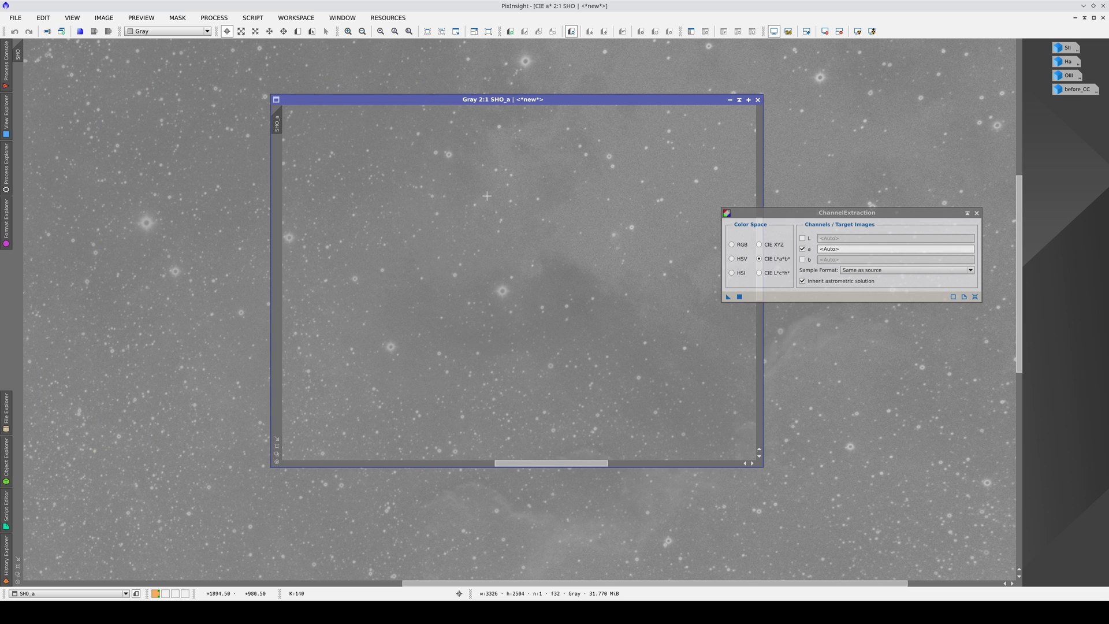
double_click(277, 123)
type("magenta_stars")
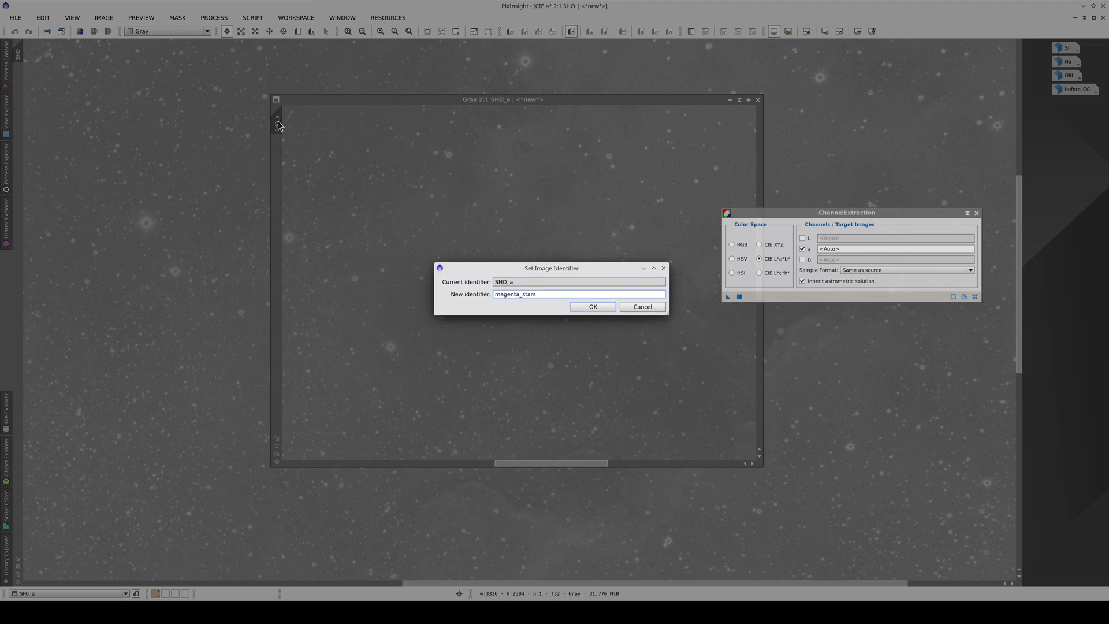
key("Return")
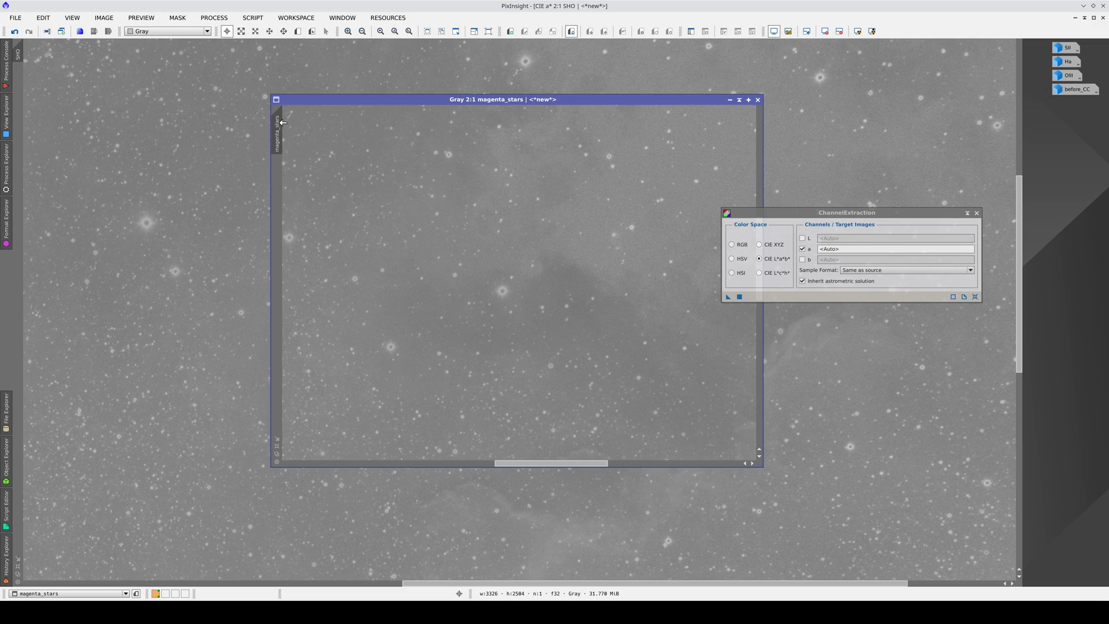
Show SHO in full RGB colour again and tile the image windows side by side.
left_click(169, 71)
left_click(171, 31)
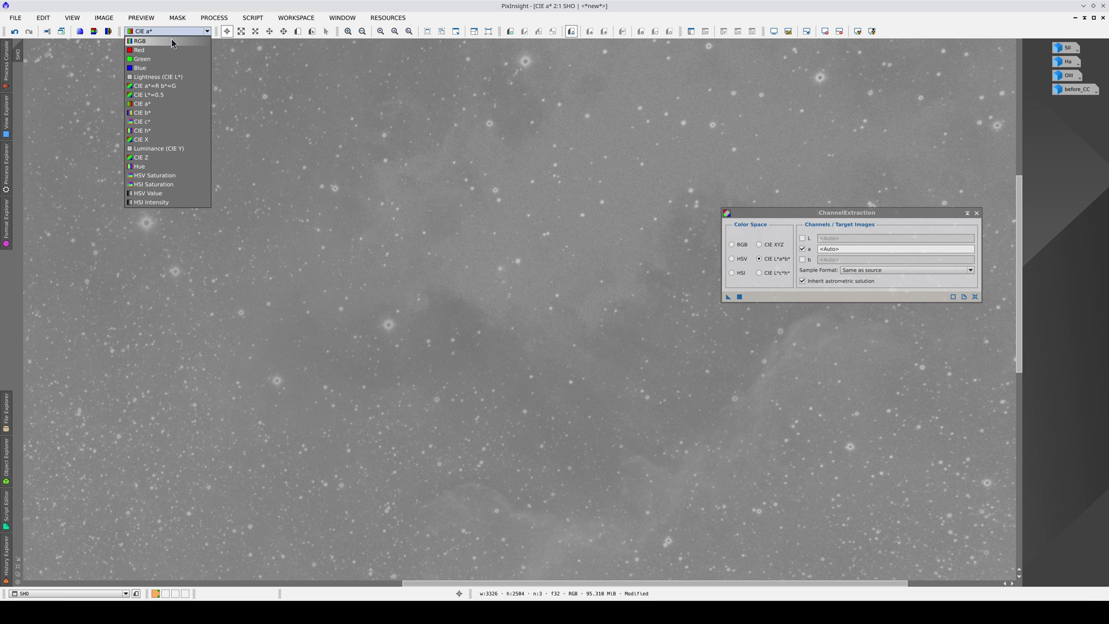
left_click(172, 40)
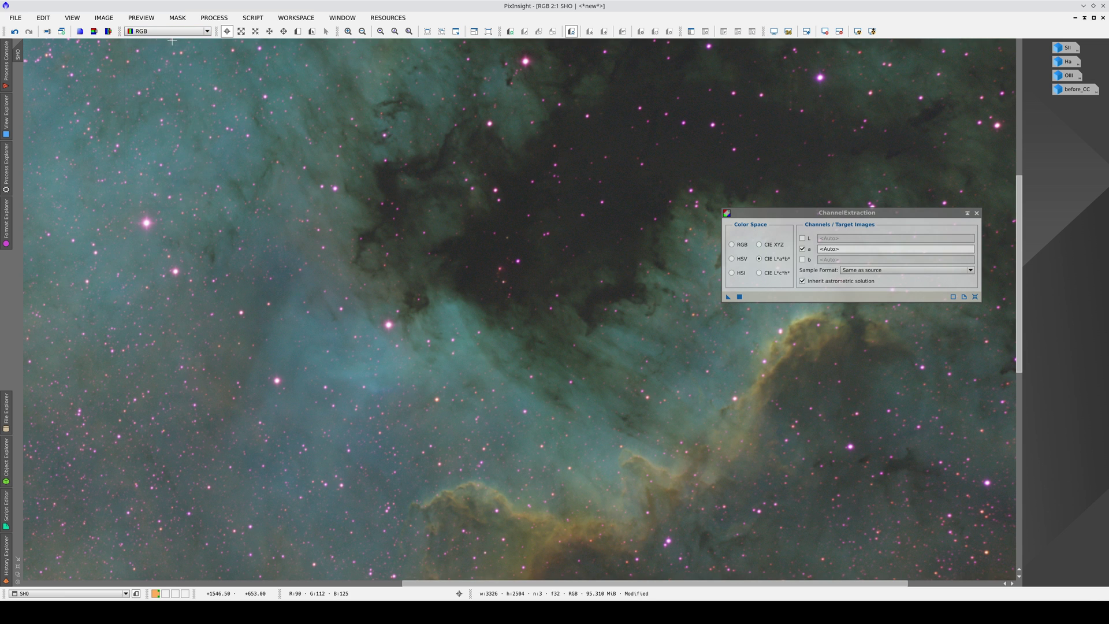
left_click(976, 212)
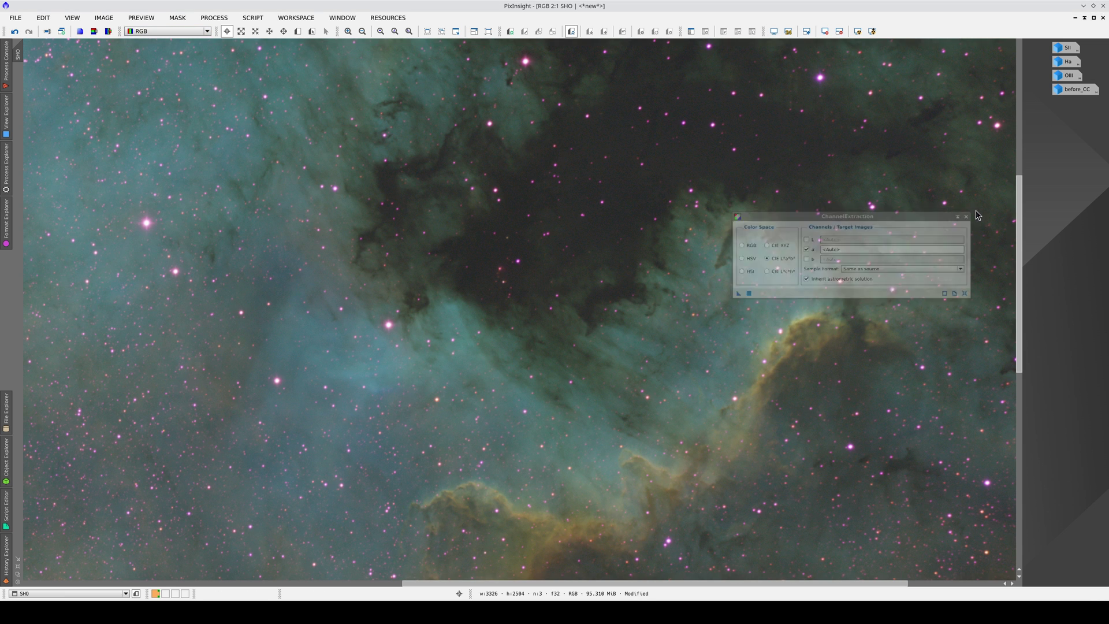
left_click(1092, 18)
left_click(839, 32)
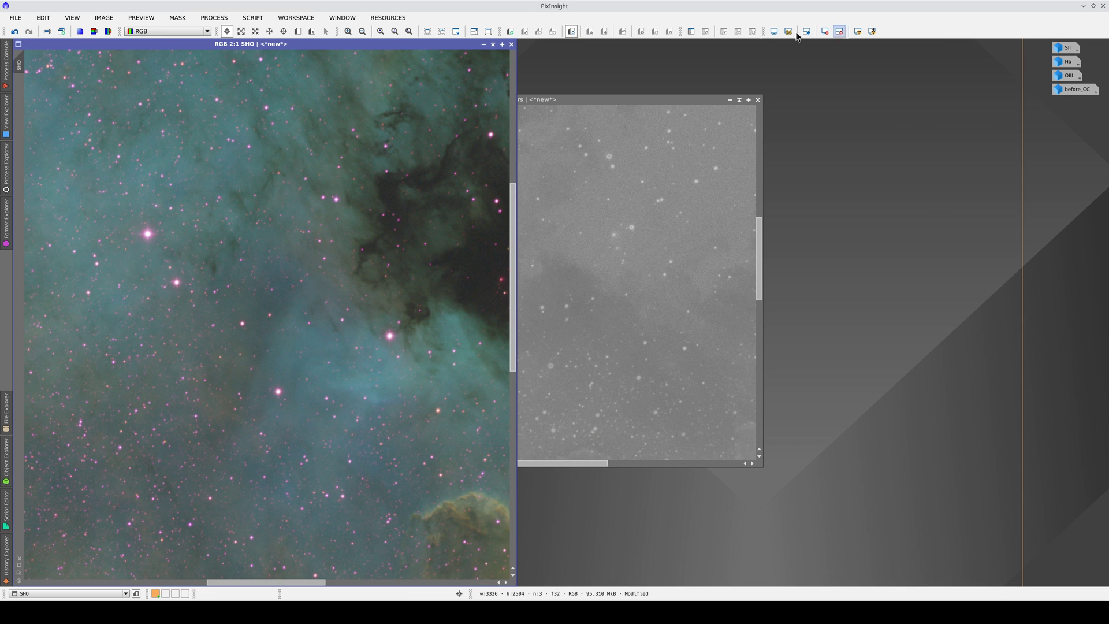
Maximize magenta_stars and open MultiscaleMedianTransform with detail layer 3 selected for layer preview.
double_click(621, 98)
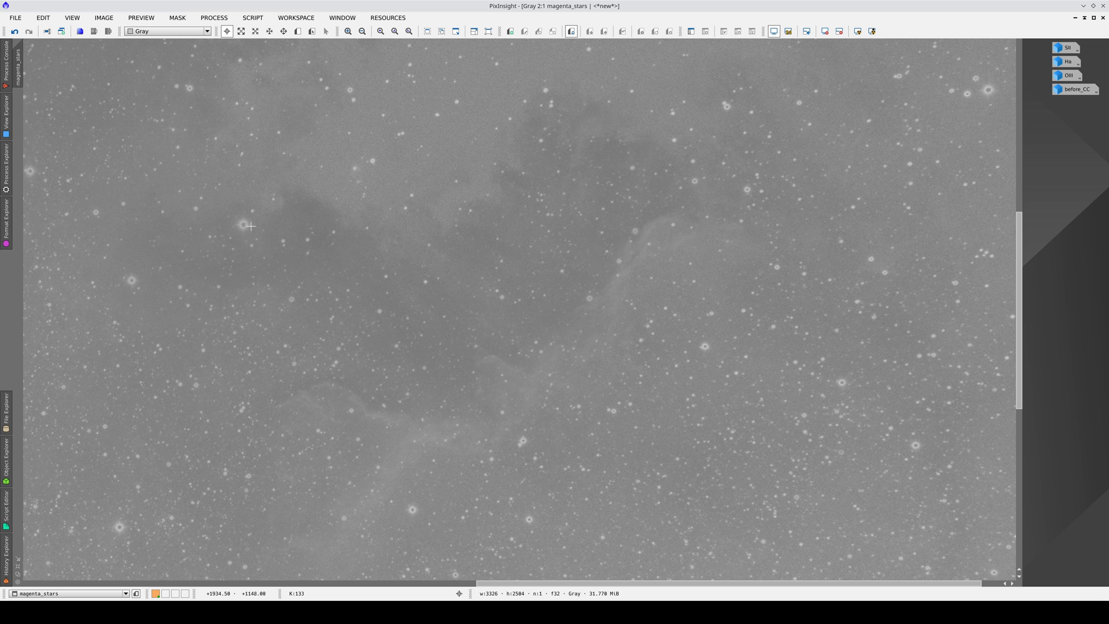
left_click(7, 167)
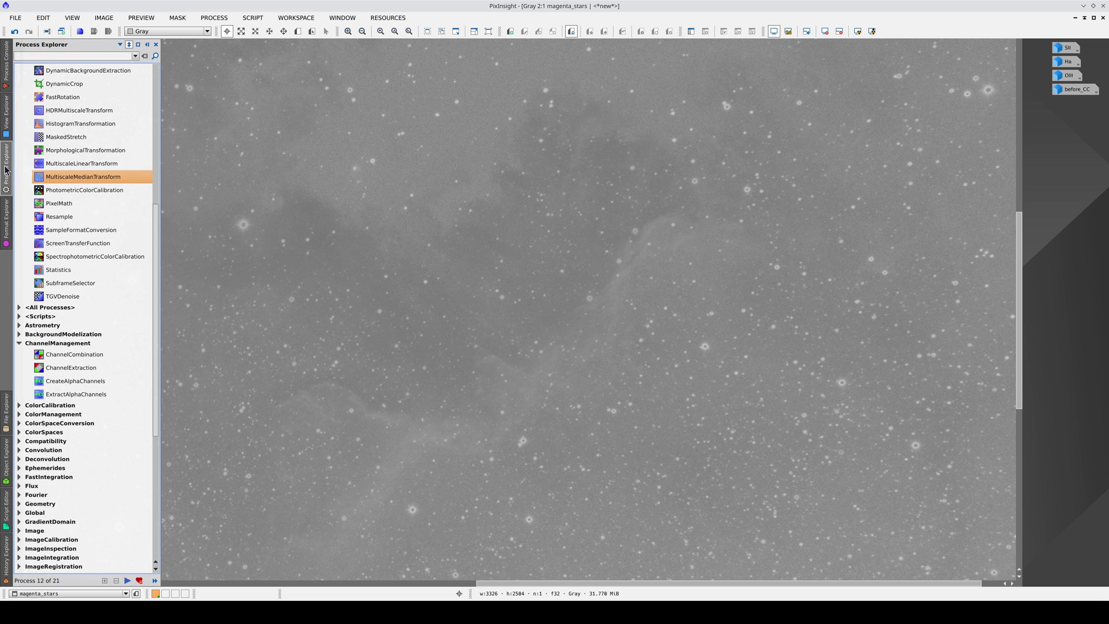
double_click(77, 175)
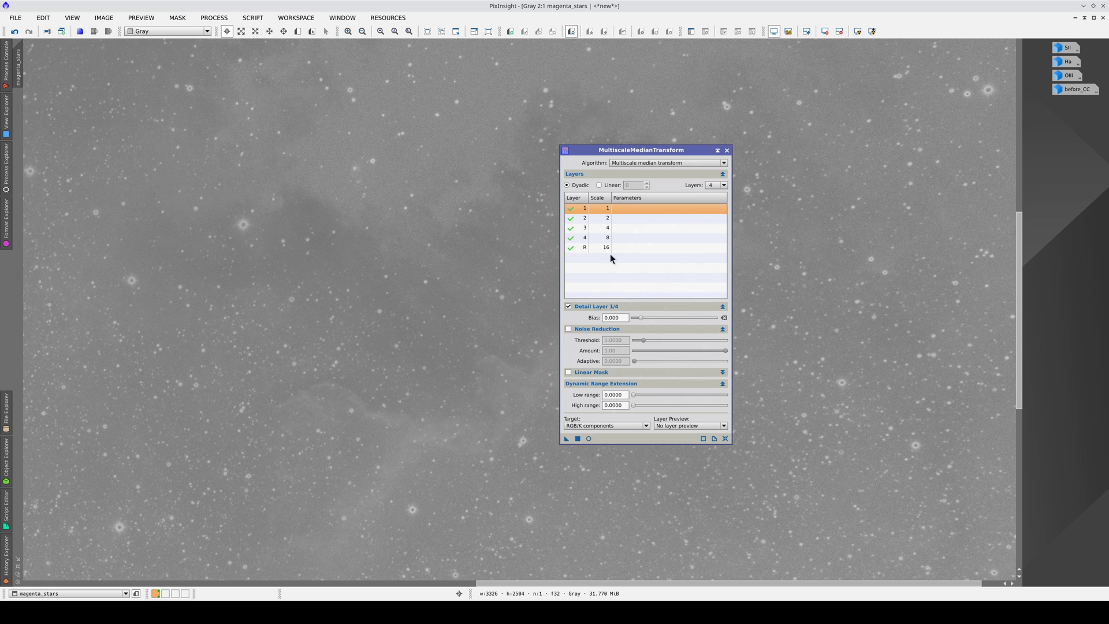
left_click(674, 219)
left_click(660, 226)
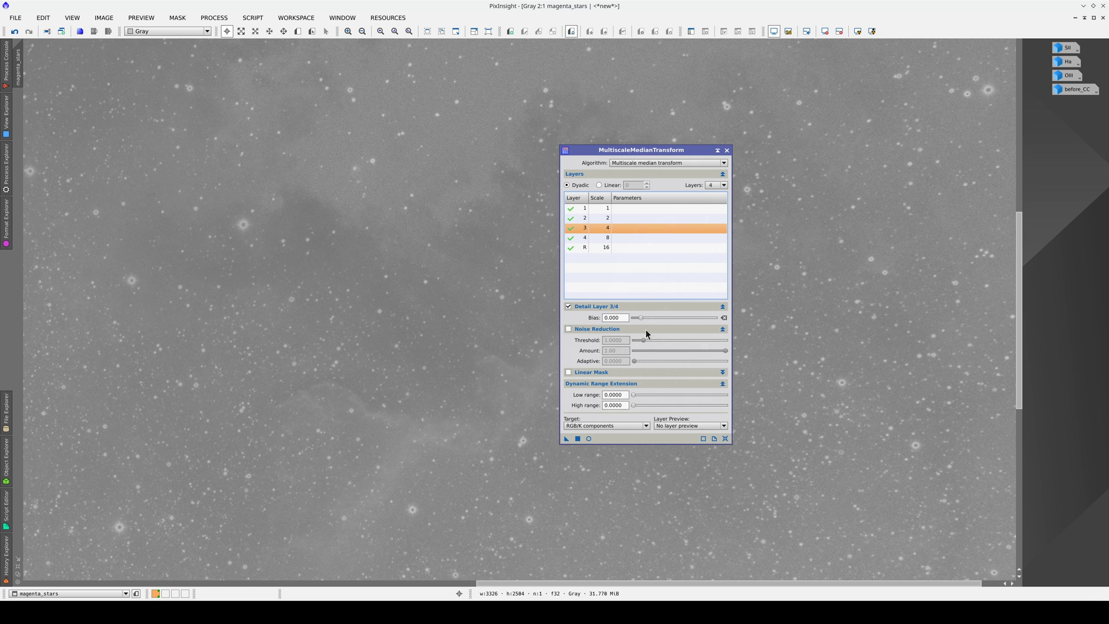
left_click(667, 425)
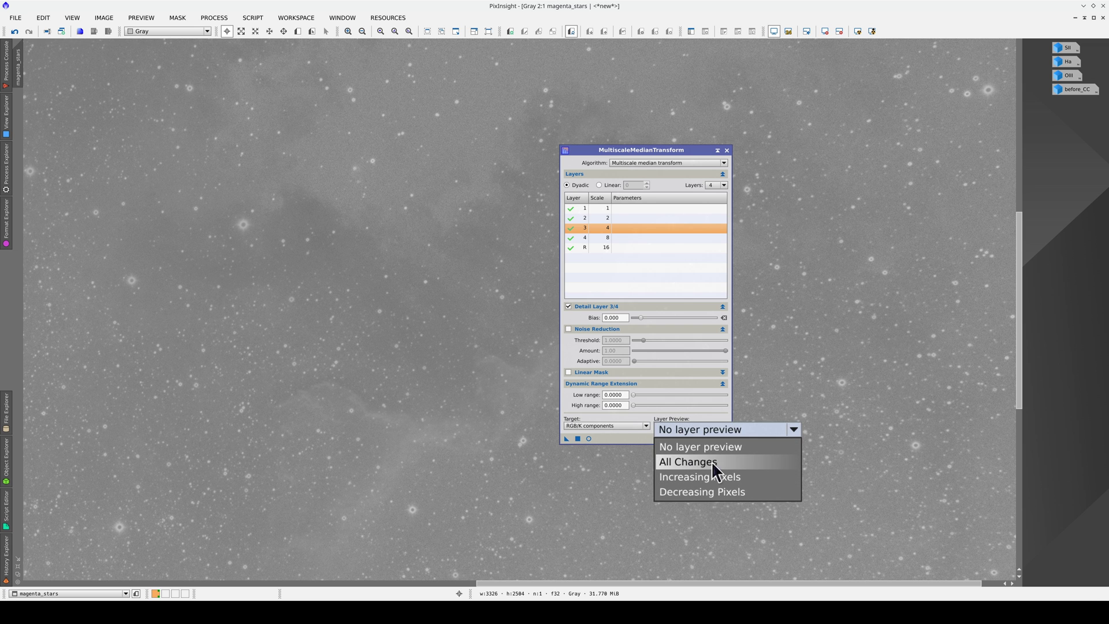
Set layer preview to All Changes, define Preview01, and apply the median transform to it for comparison.
left_click(750, 461)
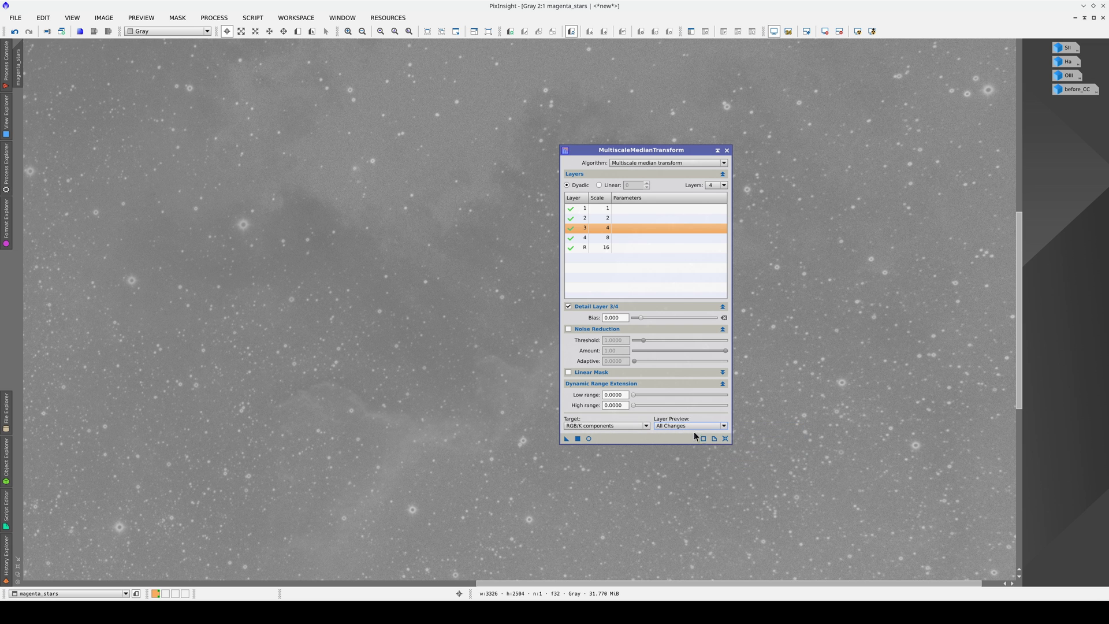
left_click_drag(641, 149, 794, 245)
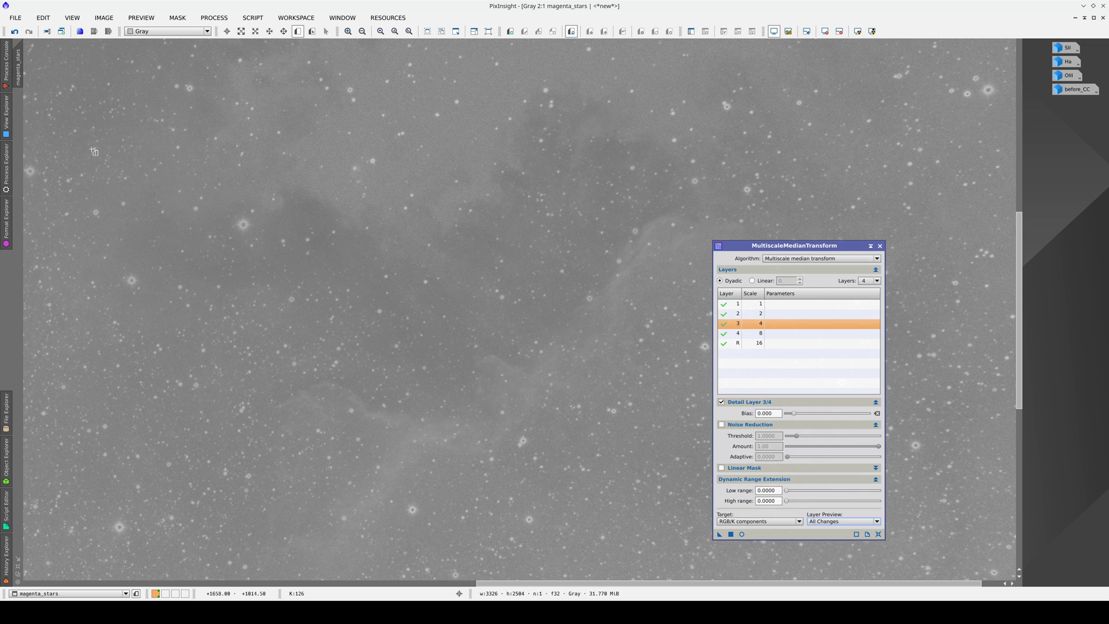
left_click_drag(340, 289, 639, 429)
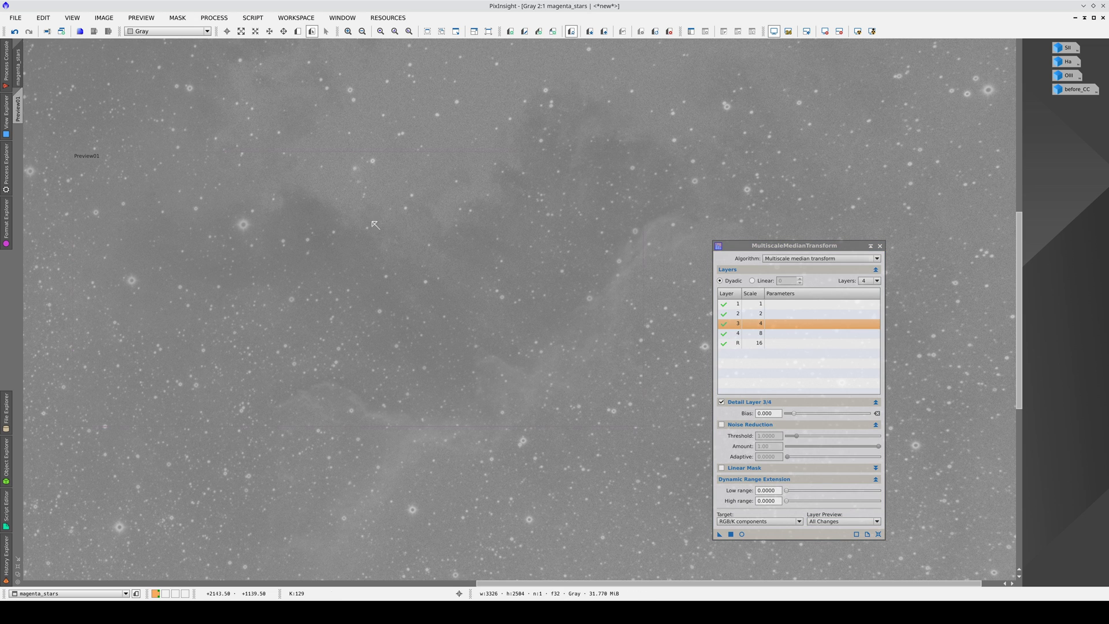
left_click(19, 110)
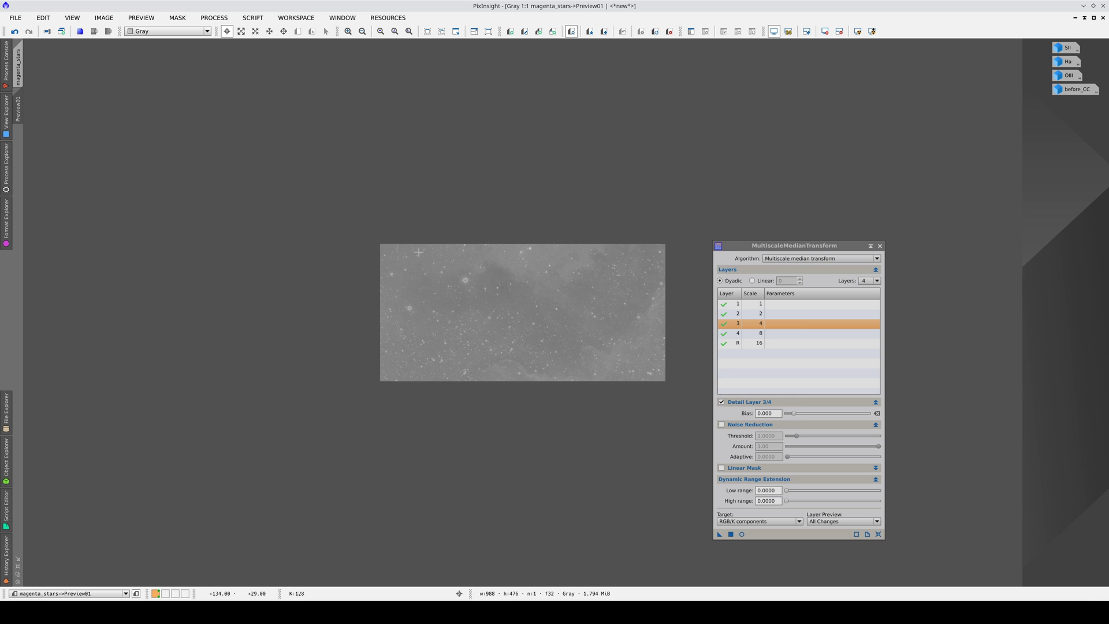
left_click(730, 533)
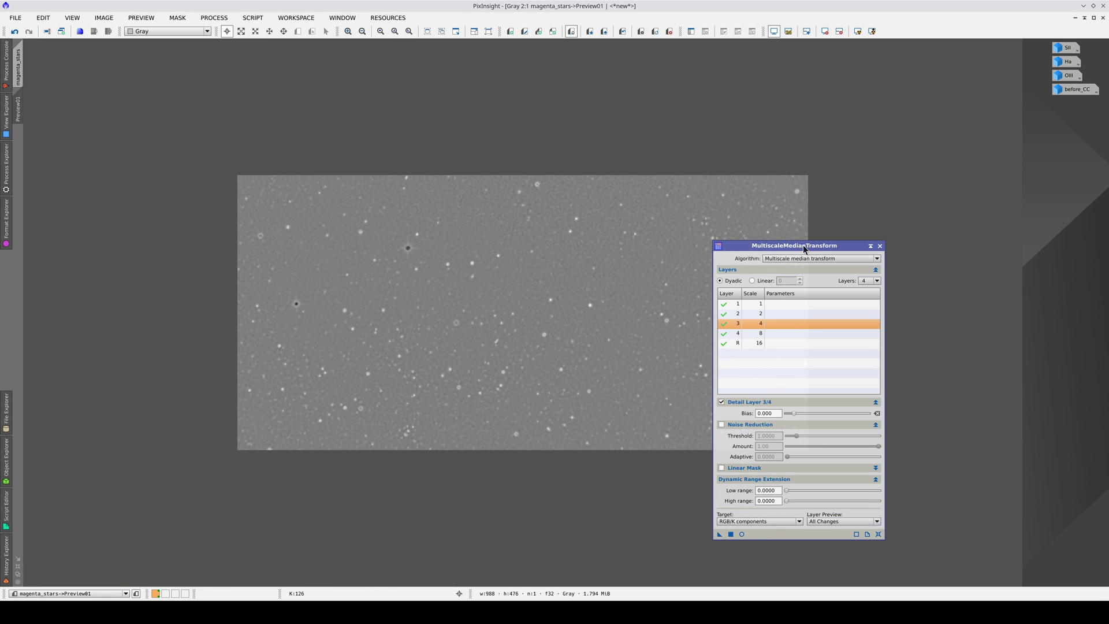
left_click_drag(803, 247, 922, 235)
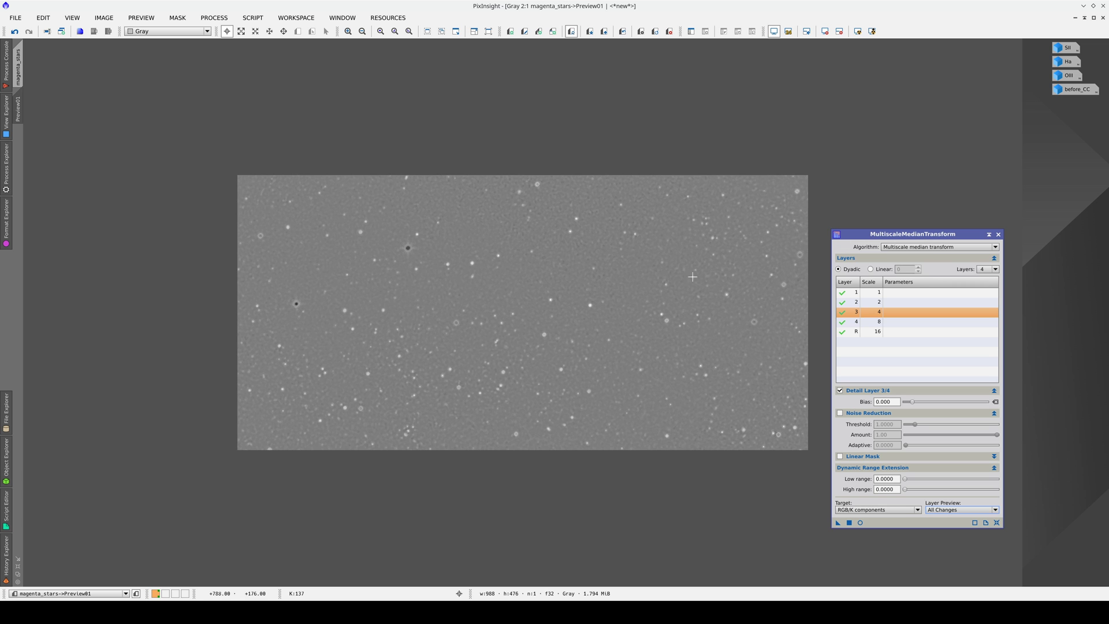
left_click(621, 33)
left_click(621, 33)
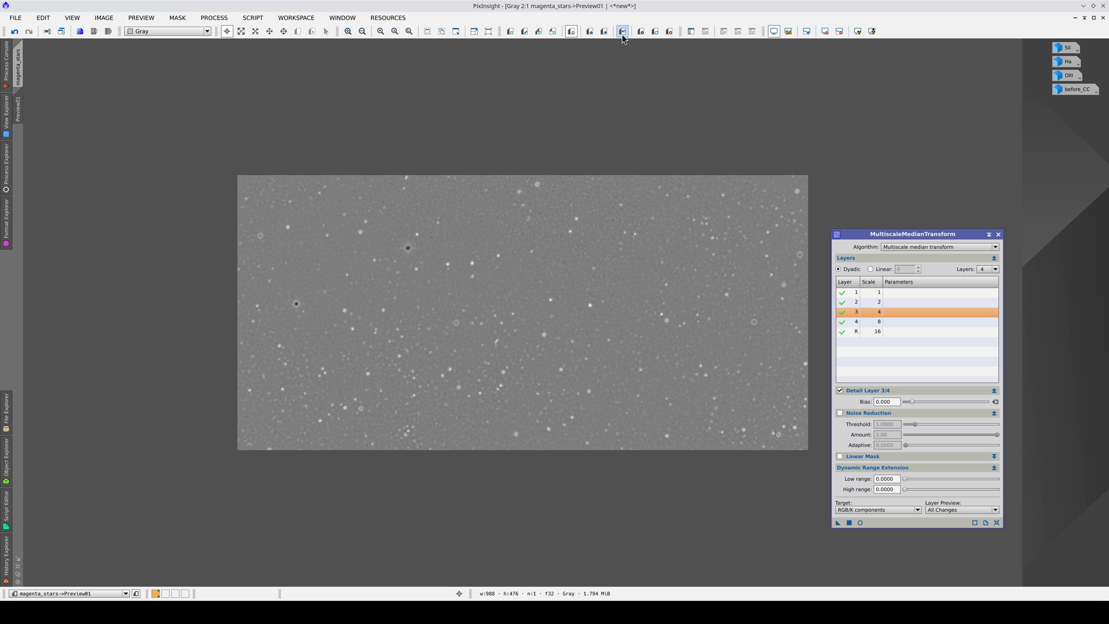
left_click(621, 34)
left_click(622, 33)
Preview detail layer 4 (scale 8), then raise Layers to 5 and preview layer 5.
left_click(936, 322)
left_click(849, 523)
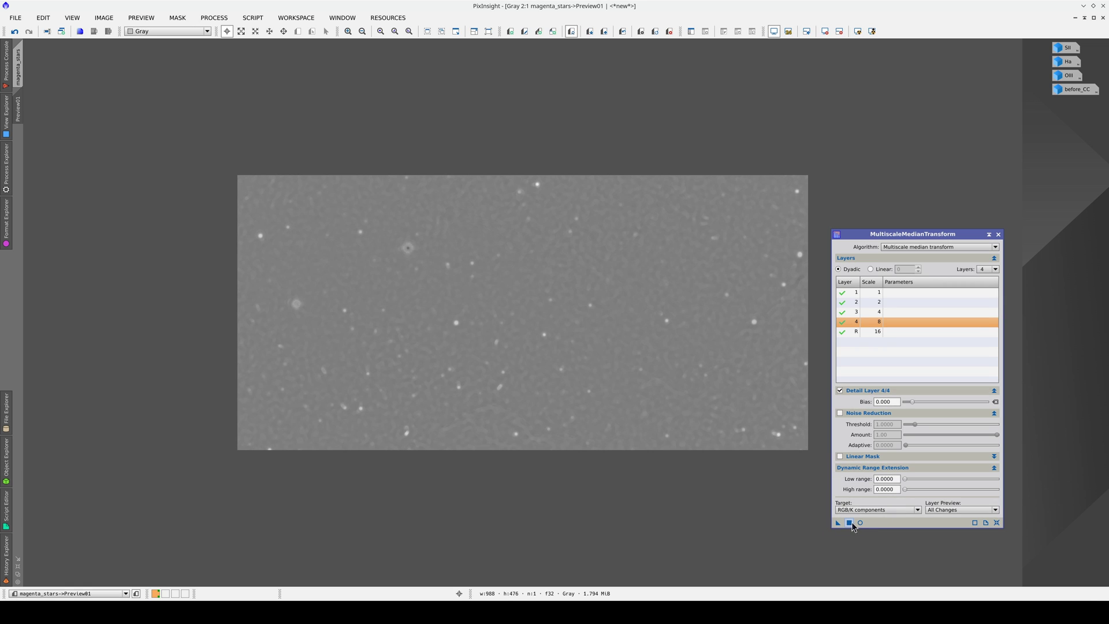
left_click(986, 269)
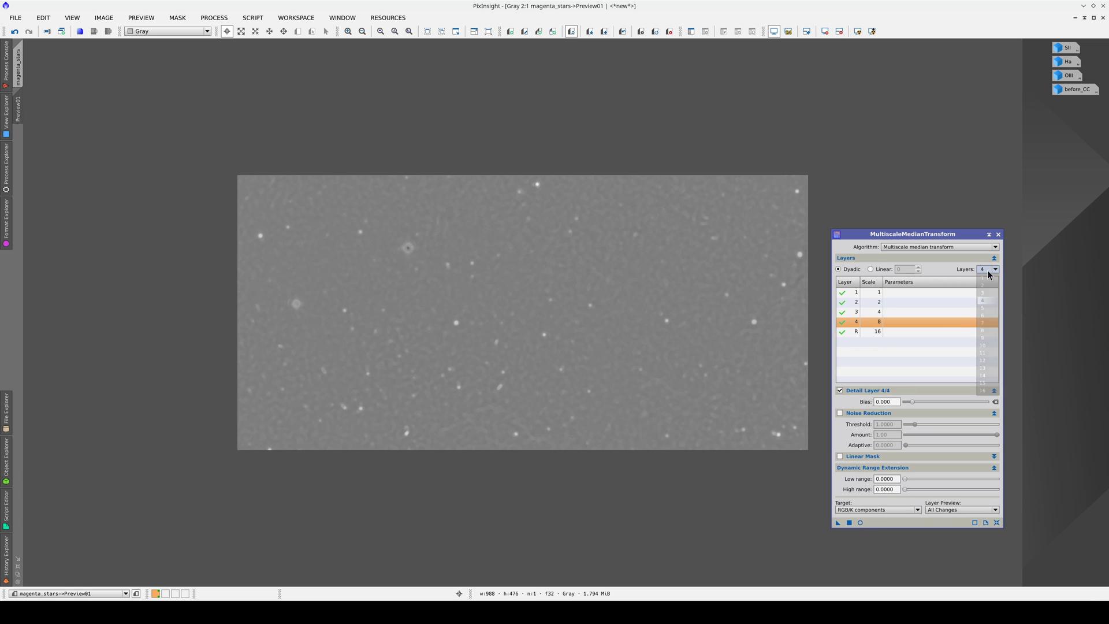
left_click(986, 307)
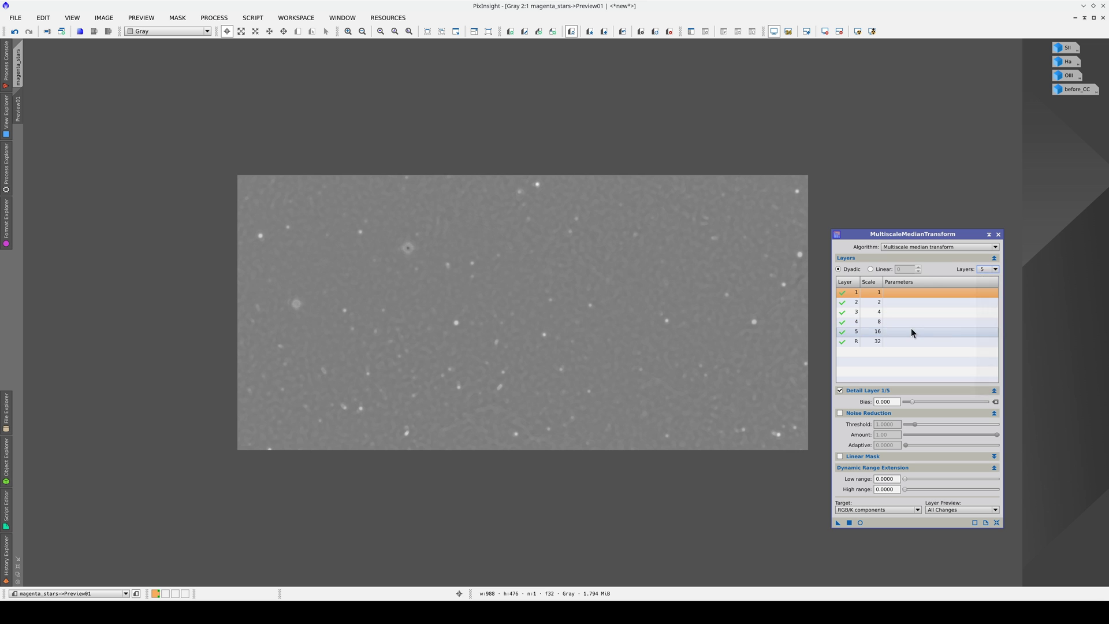
left_click(848, 523)
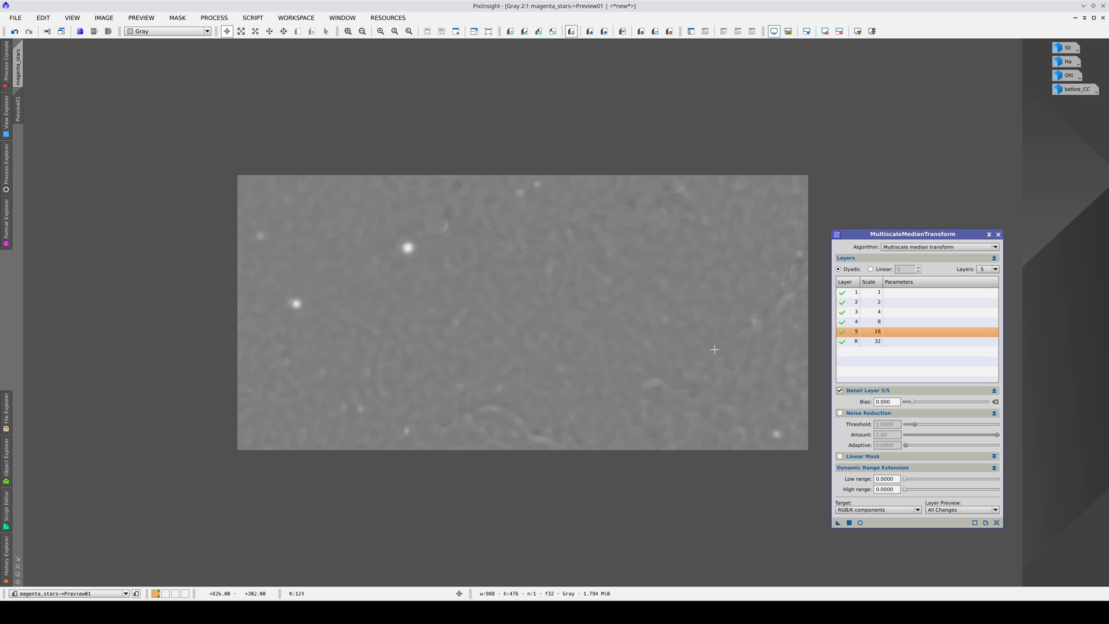
Raise Layers to 6 and preview the 32-pixel scale layer 6 on Preview01.
left_click(987, 269)
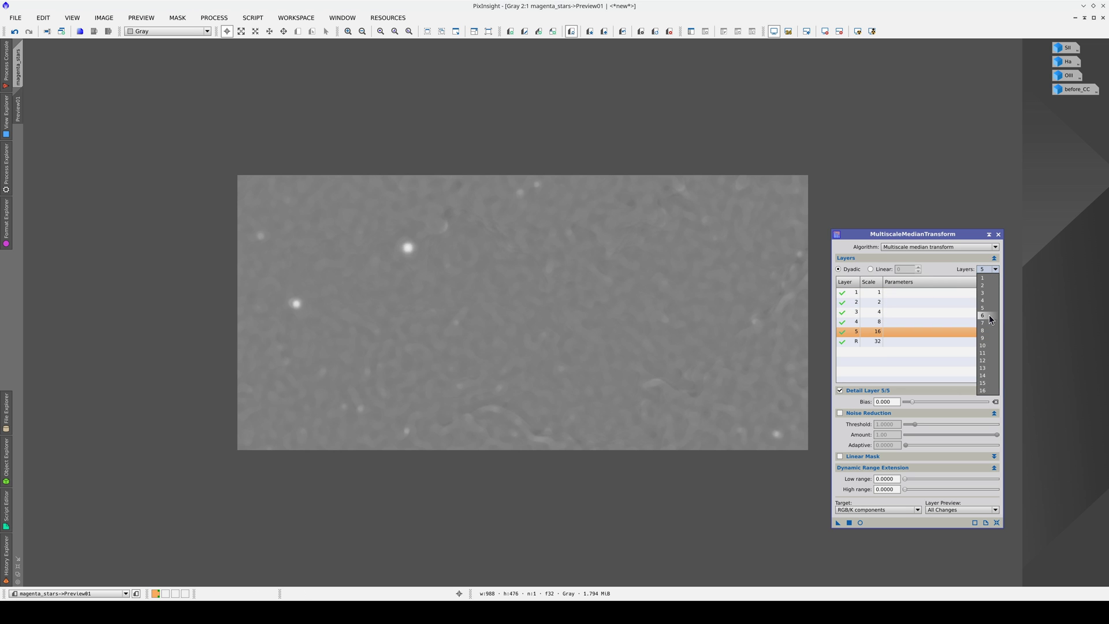
left_click(989, 315)
left_click(906, 340)
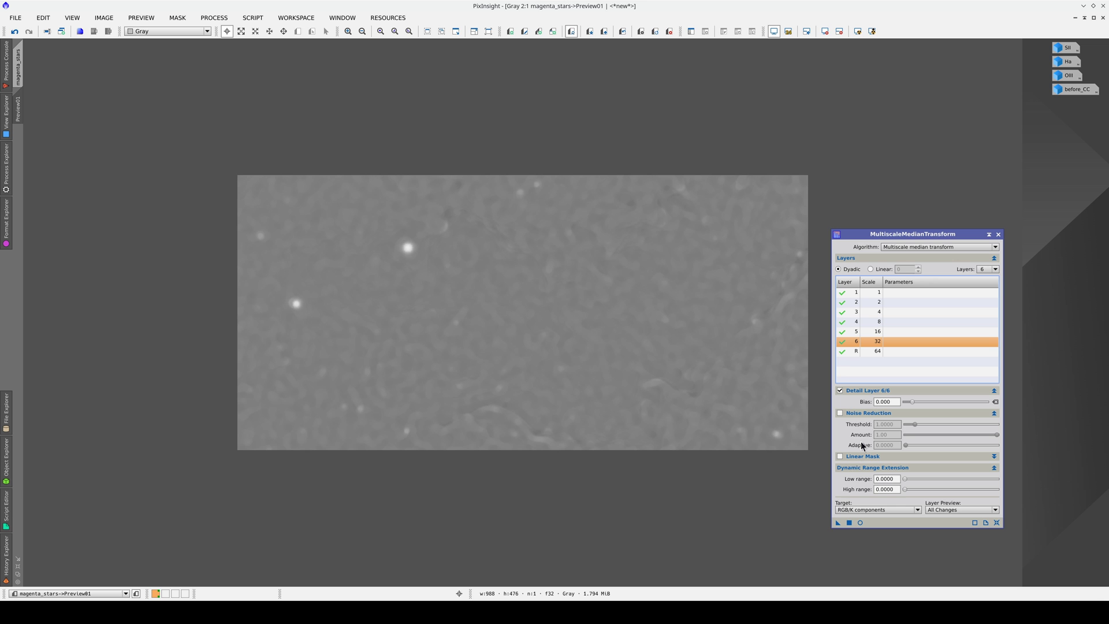
left_click(848, 523)
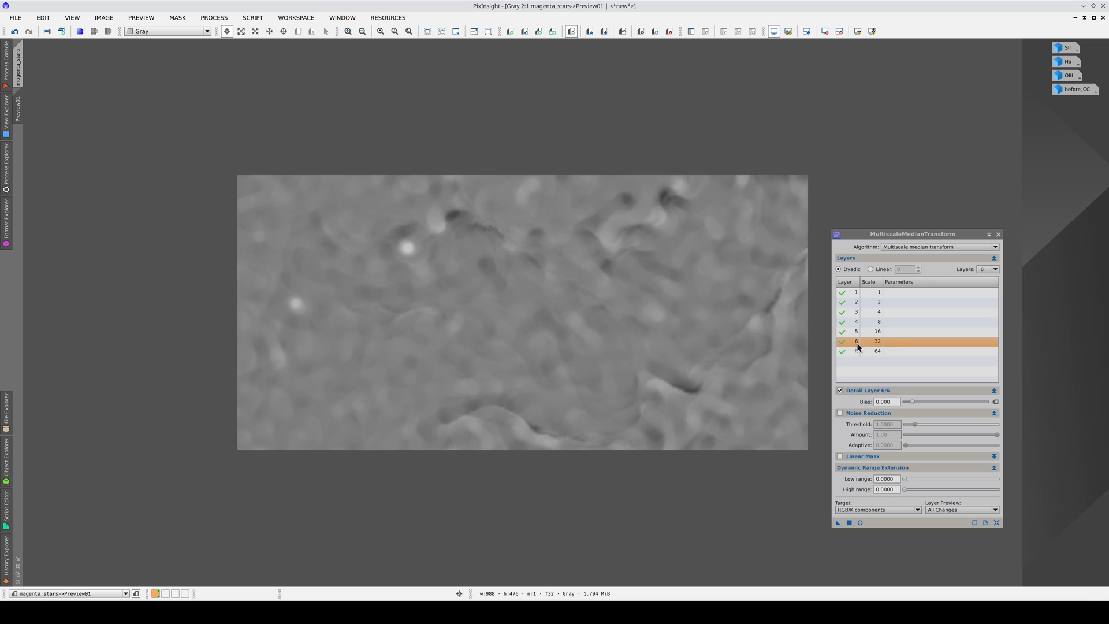
Set Layers back to 5 and disable the residual layer.
left_click(900, 342)
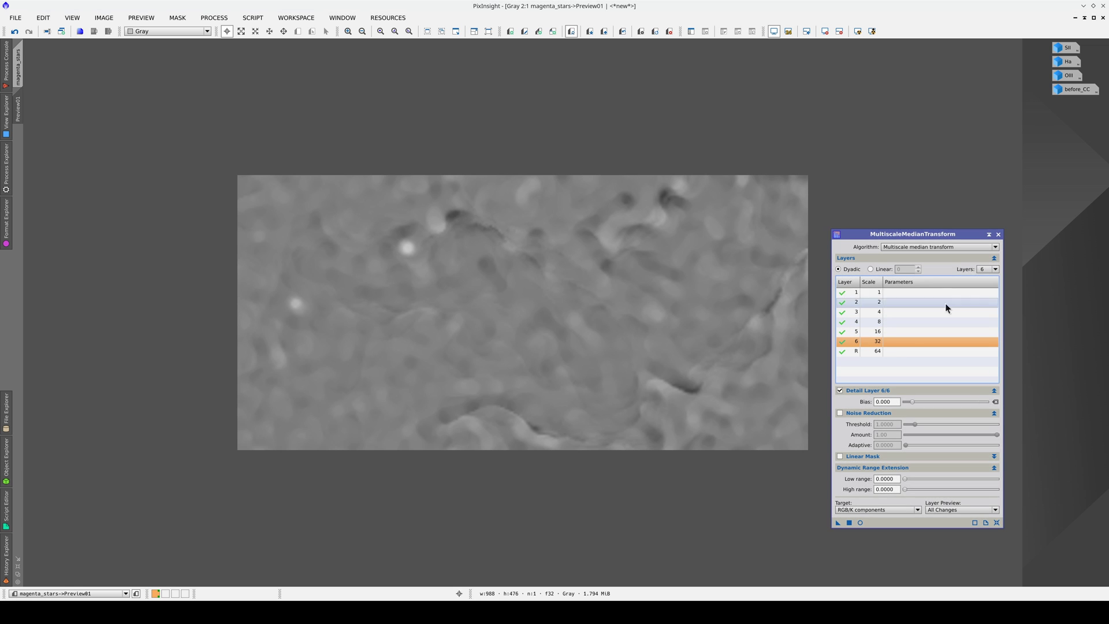
left_click(982, 268)
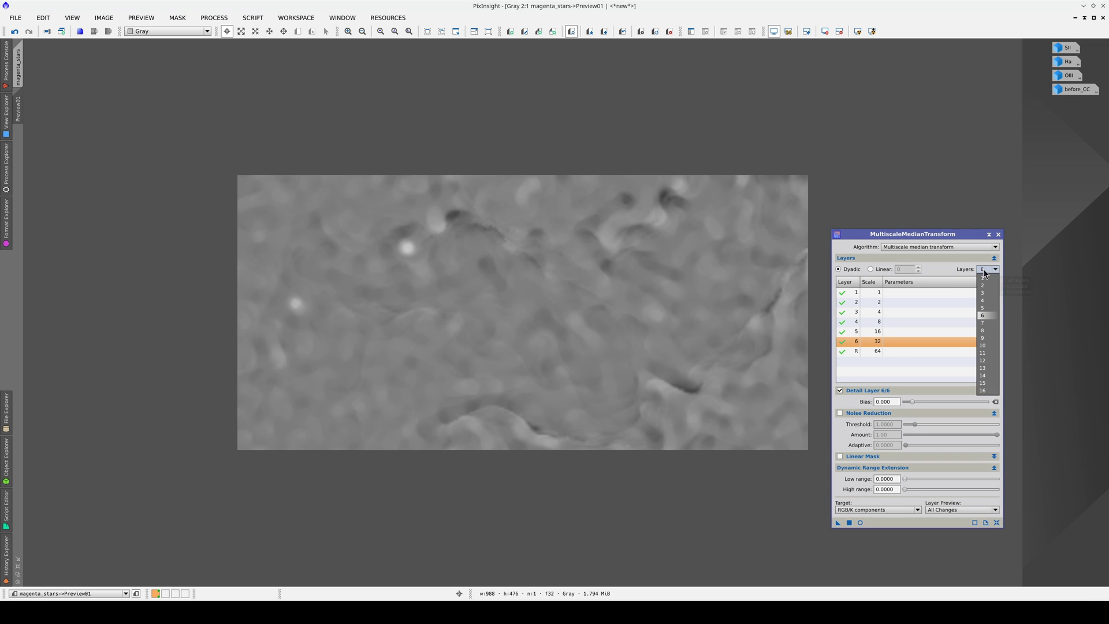
left_click(986, 309)
left_click(875, 342)
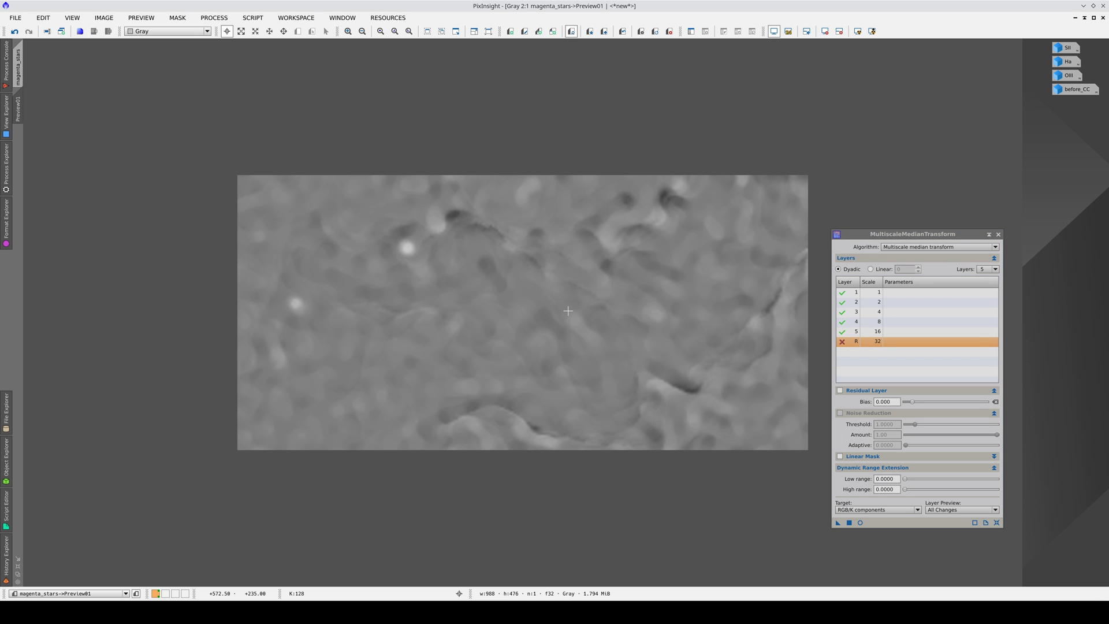
Disable detail layer 1, set No layer preview, and test the transform on Preview01.
scroll(601, 283, "up", 1)
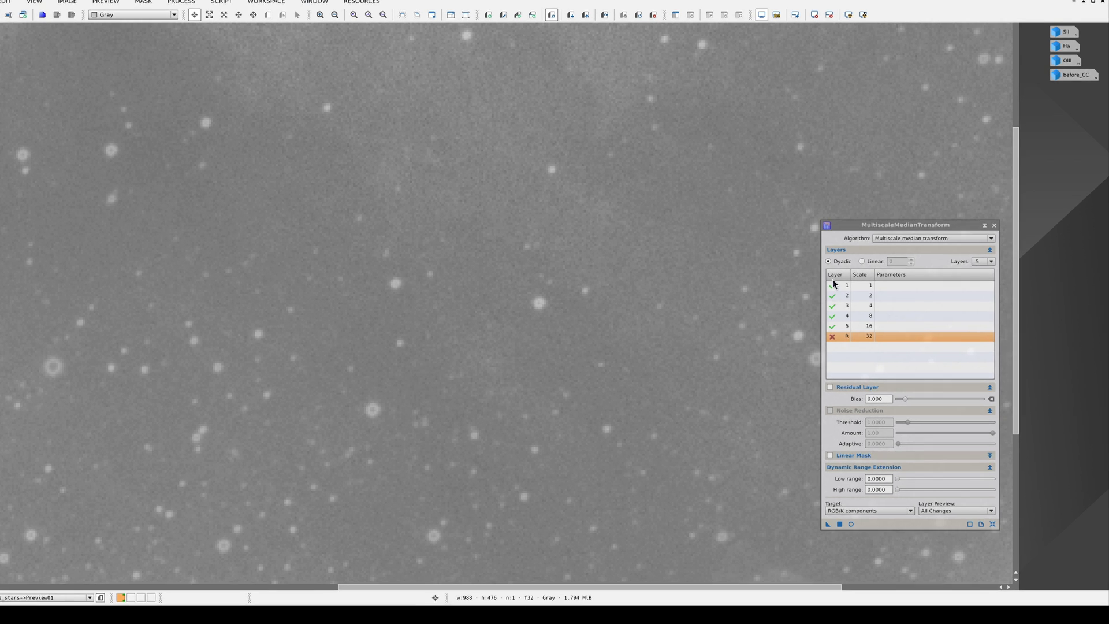
double_click(781, 249)
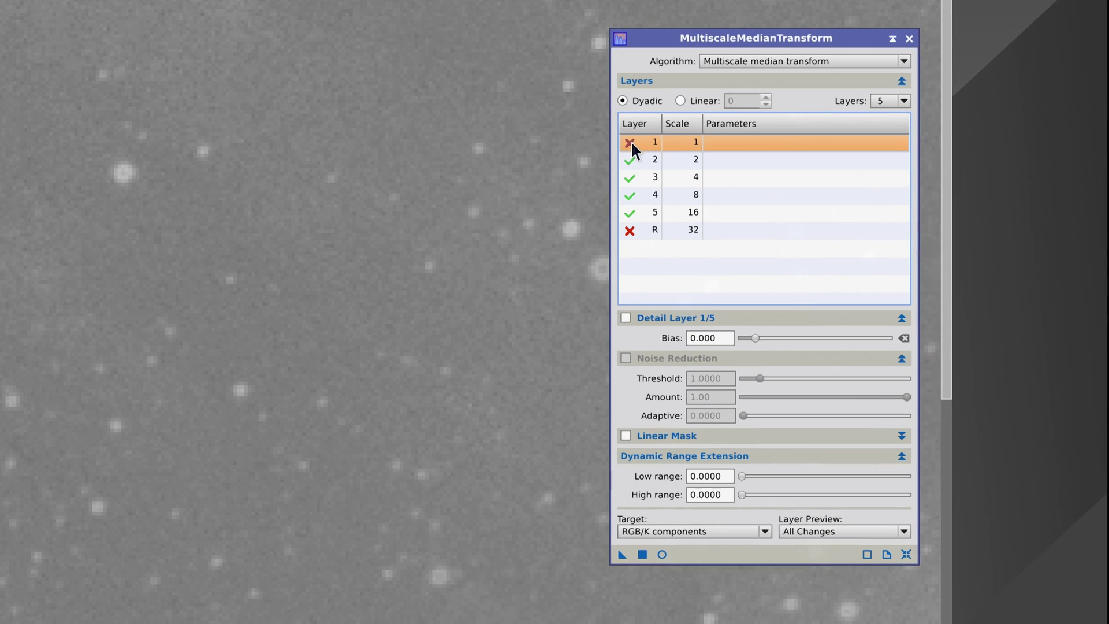
left_click(810, 527)
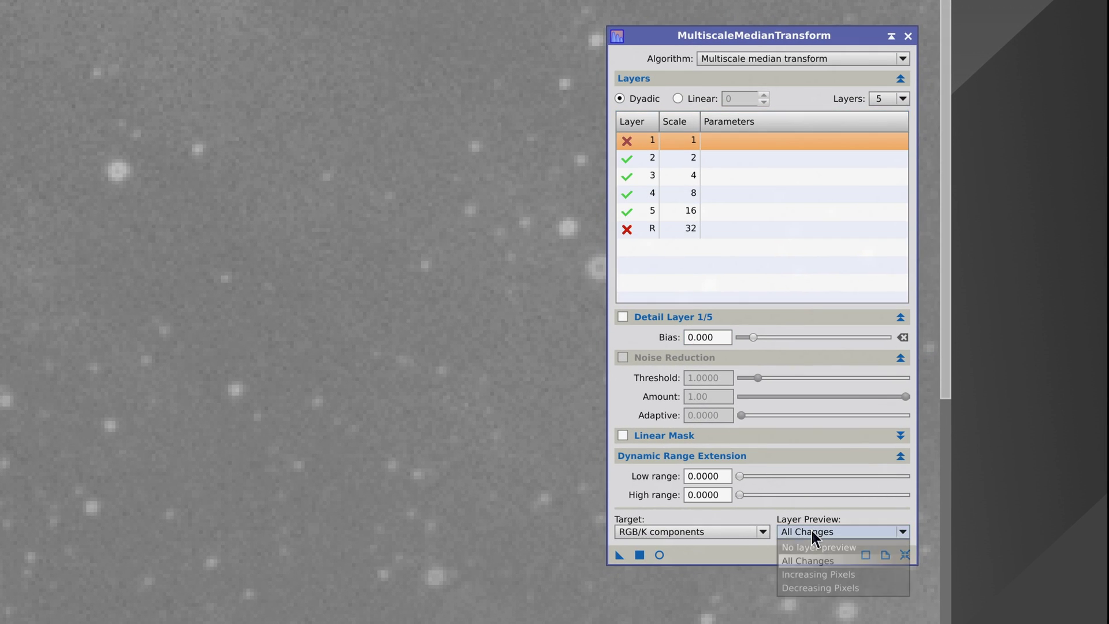
left_click(875, 547)
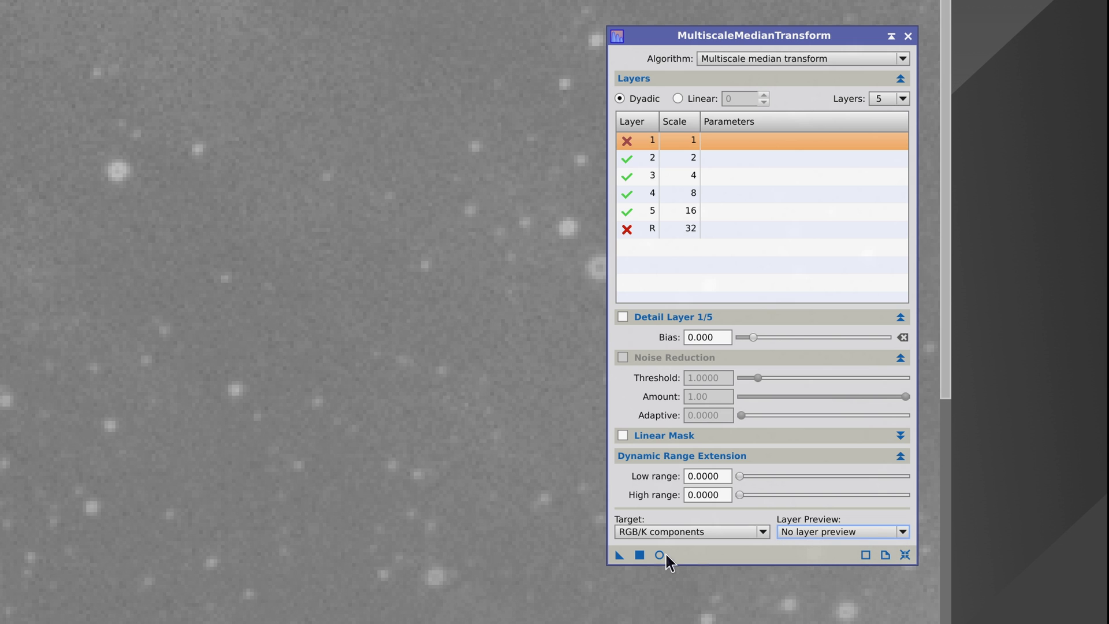
left_click_drag(621, 553, 292, 404)
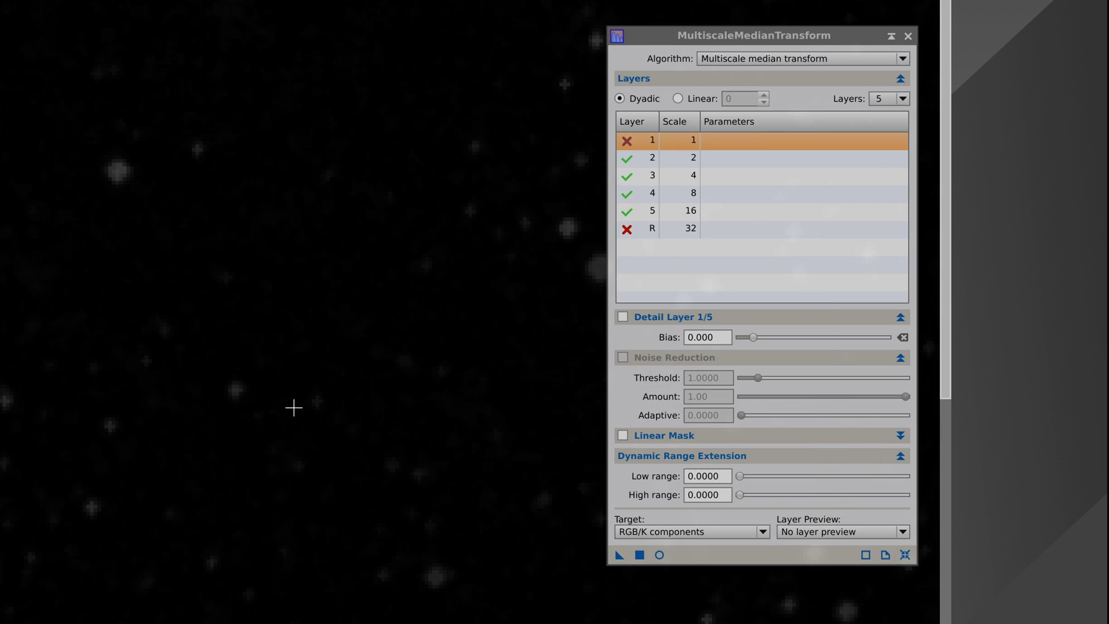
Undo the preview test and apply the transform to the whole magenta_stars image.
scroll(678, 401, "down", 1)
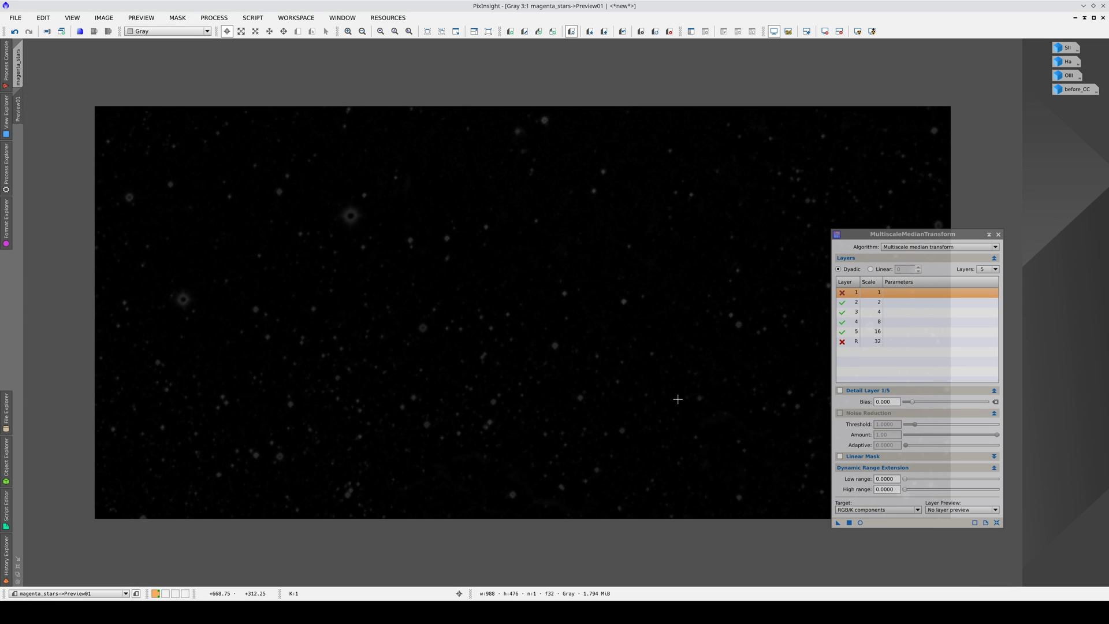
key("ctrl+shift+z")
key("ctrl+shift+z")
key("ctrl+shift+z")
key("ctrl+z")
left_click_drag(901, 234, 989, 216)
left_click_drag(926, 505, 233, 177)
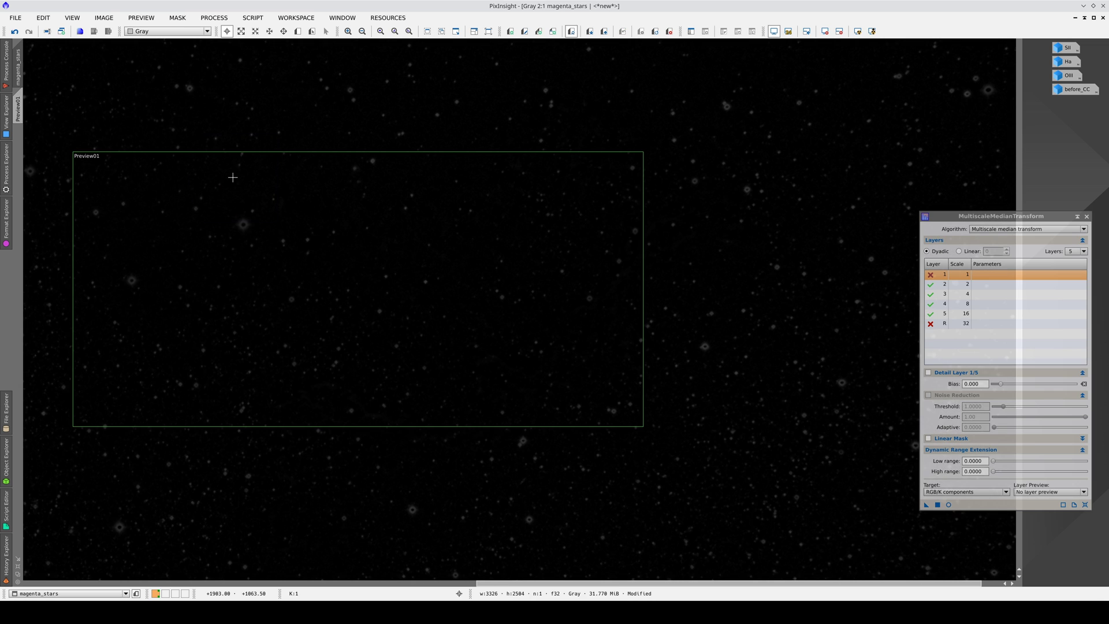
Open HistogramTransformation on Preview01, auto-clip the highlights, and start a real-time preview.
mouse_move(6, 168)
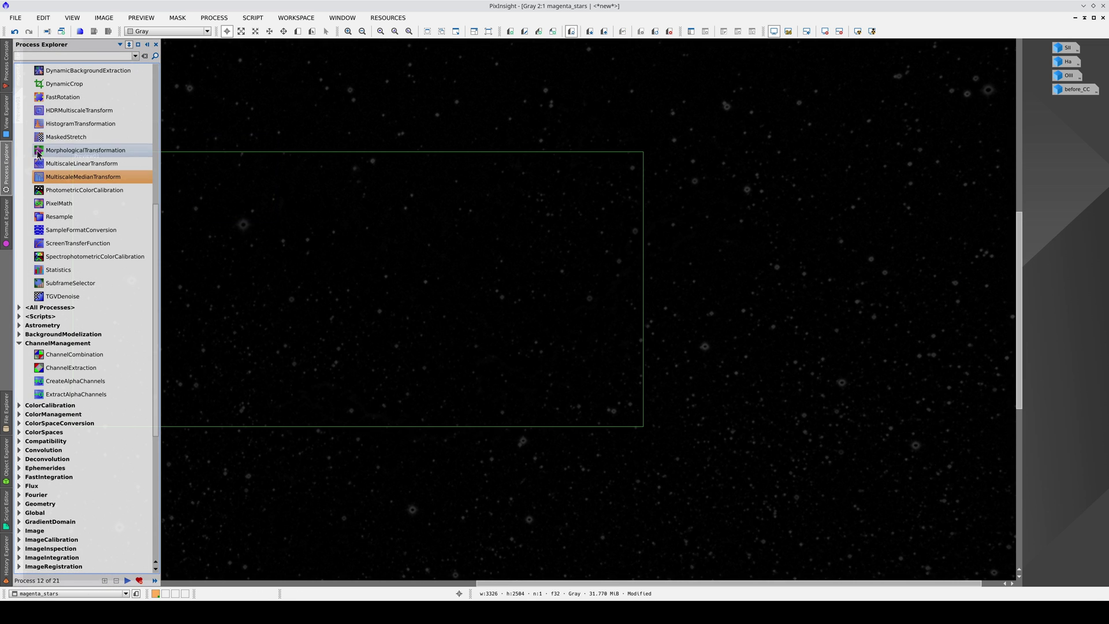
double_click(70, 123)
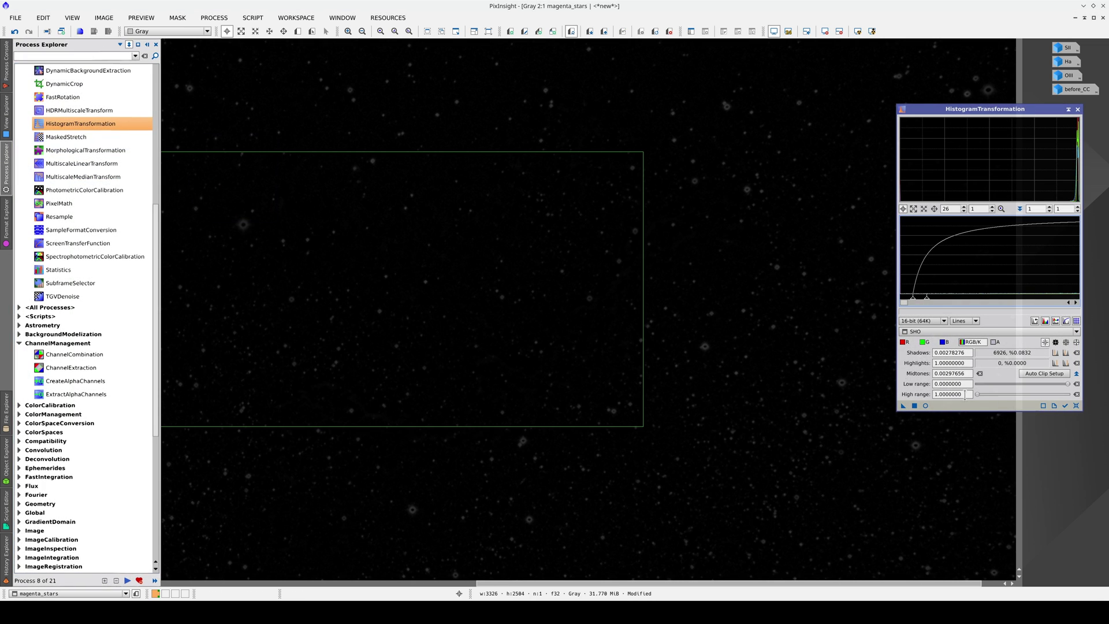
left_click(1073, 406)
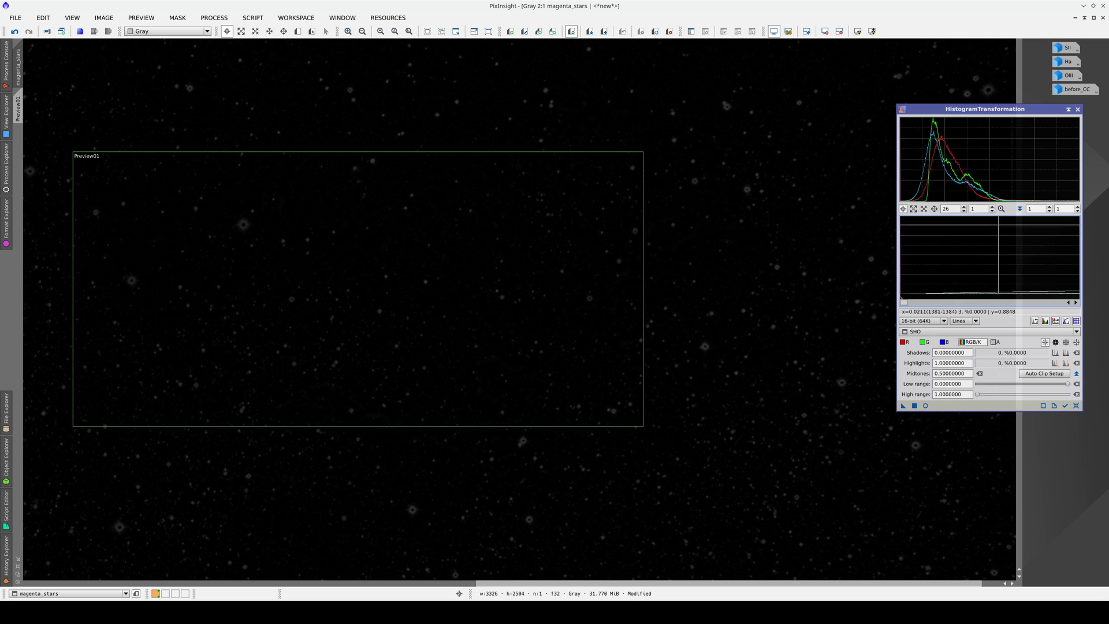
left_click(1065, 406)
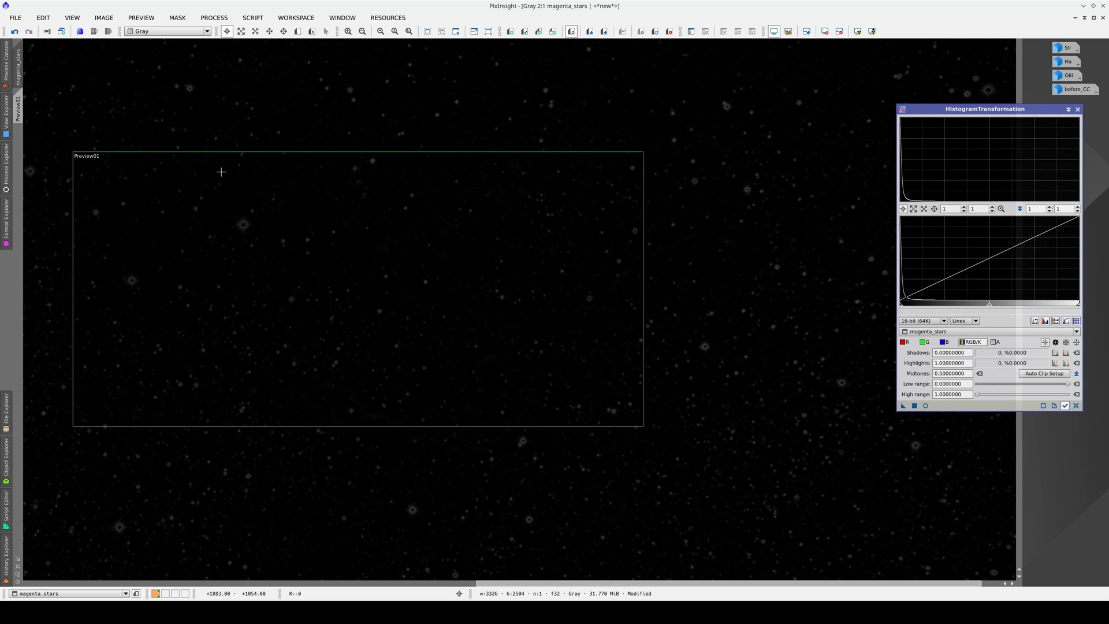
left_click(17, 108)
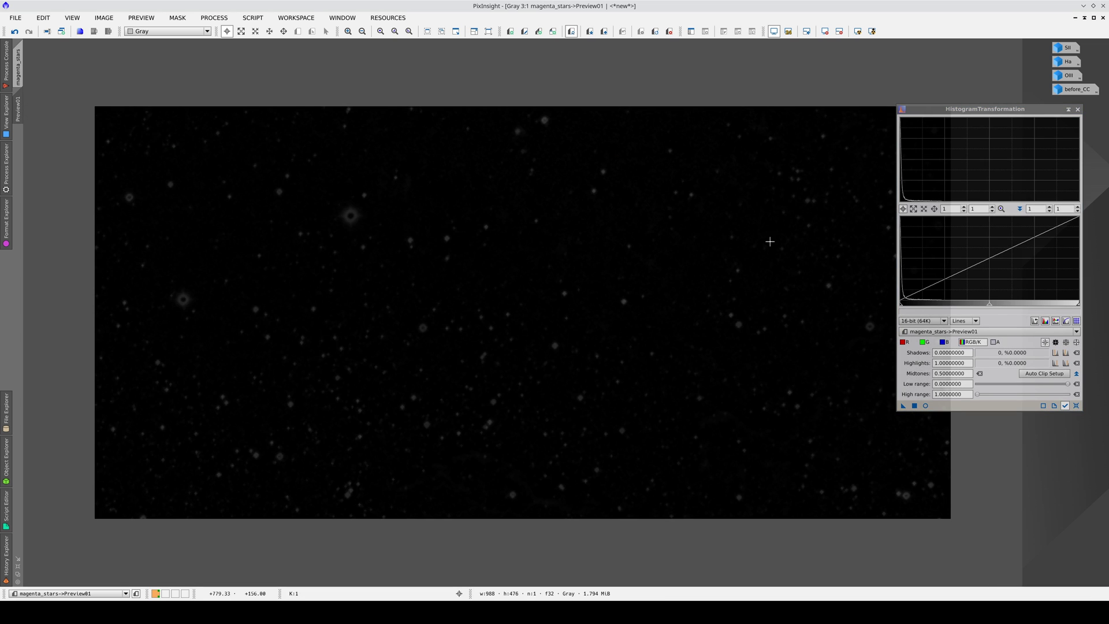
left_click(1054, 364)
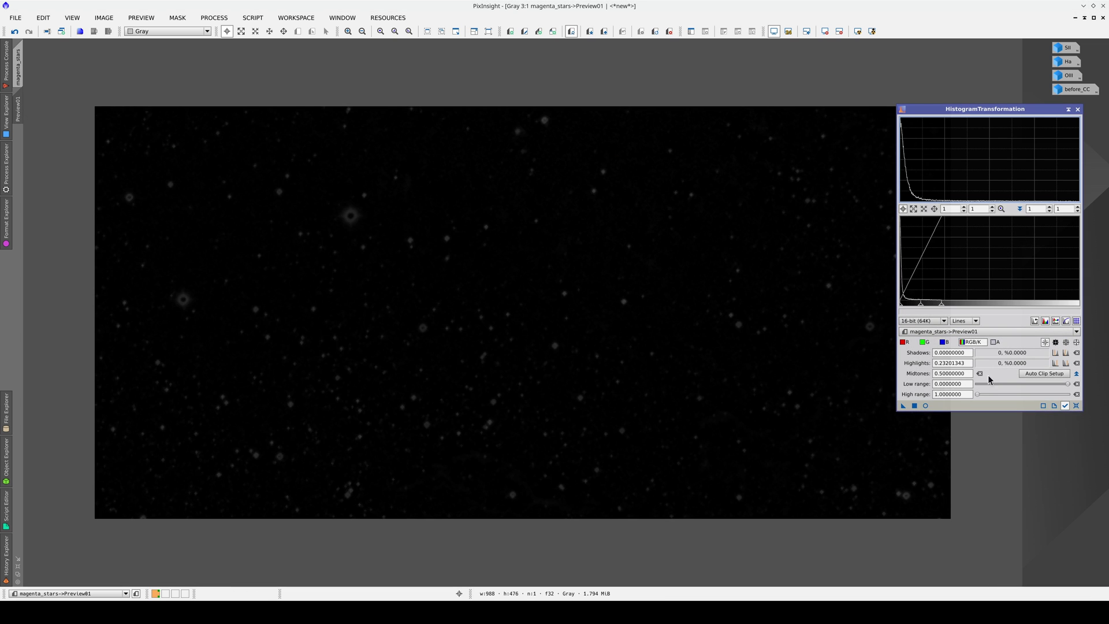
left_click(924, 406)
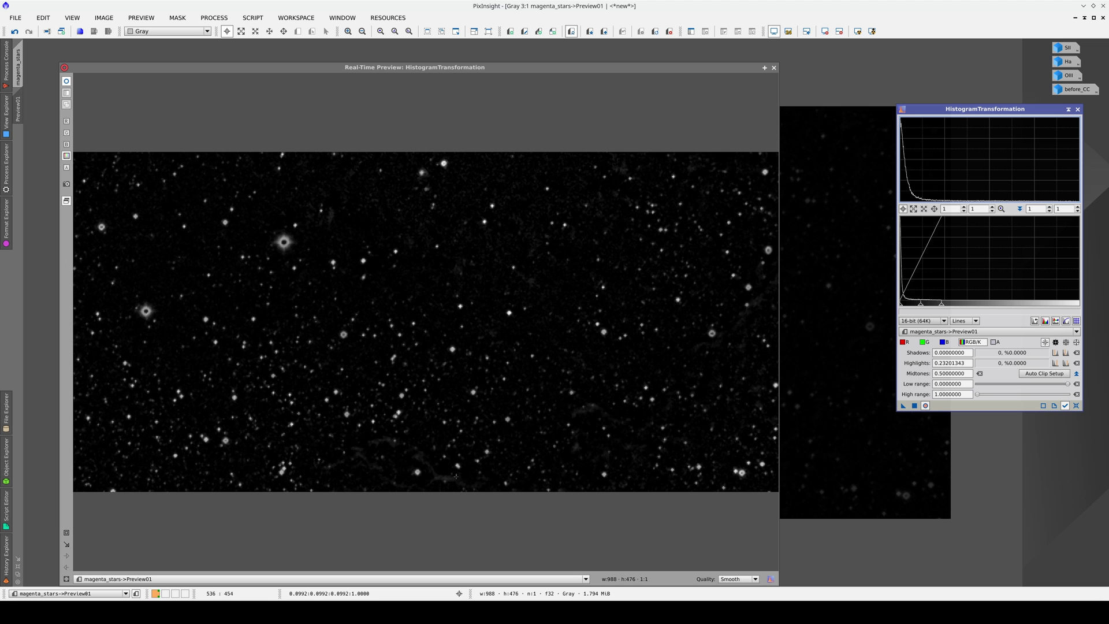
mouse_move(455, 476)
left_mouse_down()
mouse_move(439, 481)
mouse_move(425, 462)
mouse_move(369, 440)
mouse_move(353, 453)
left_mouse_up()
left_click(595, 408)
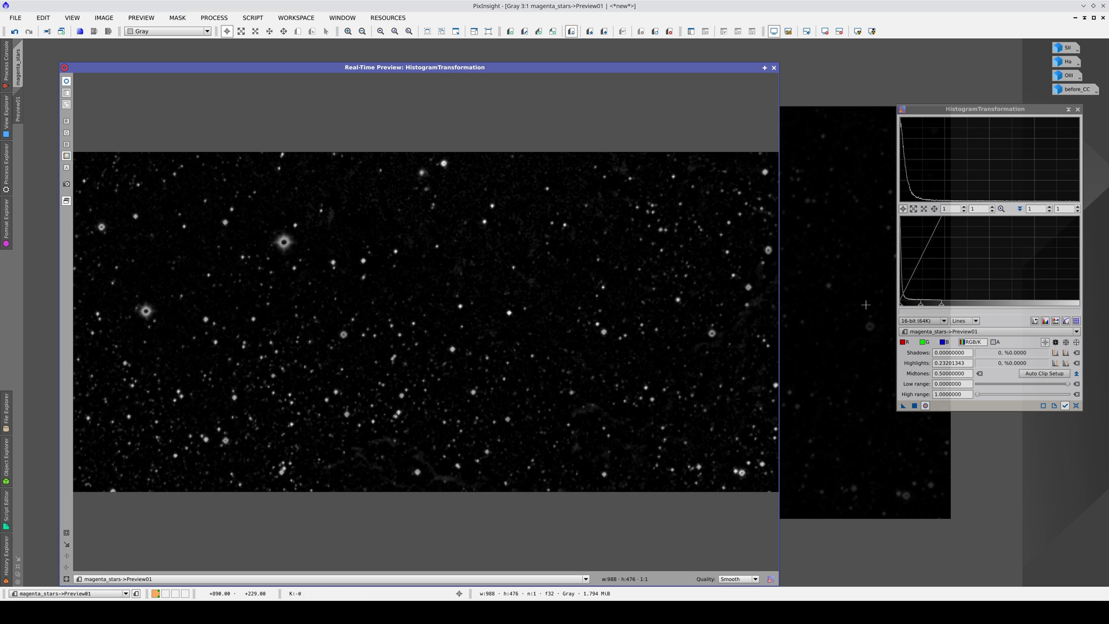
Raise shadows to 0.01771337 (highlights 0.11755233) and apply the stretch to the full magenta_stars image.
left_click_drag(901, 305, 903, 305)
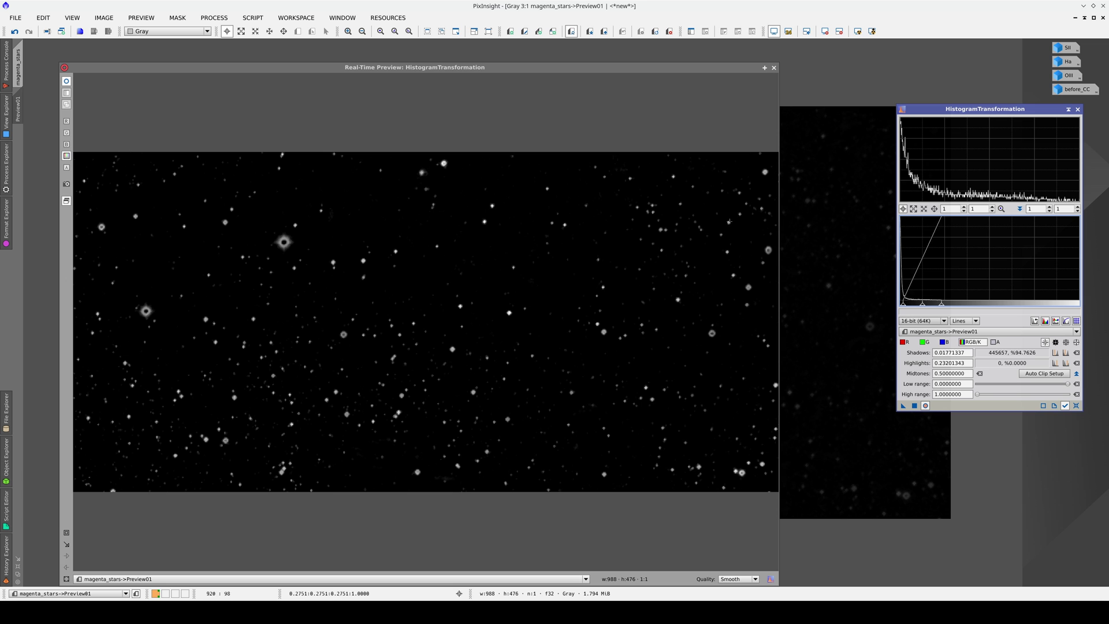
left_click_drag(729, 222, 730, 222)
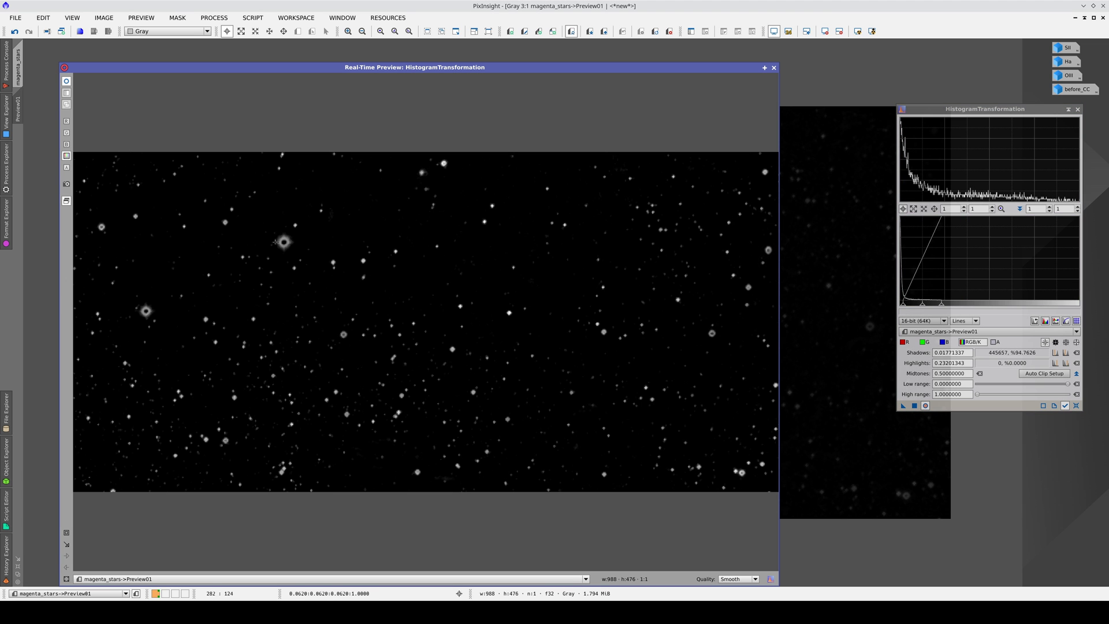
left_click_drag(276, 242, 275, 242)
mouse_move(903, 305)
left_mouse_down()
mouse_move(939, 306)
mouse_move(921, 307)
left_mouse_up()
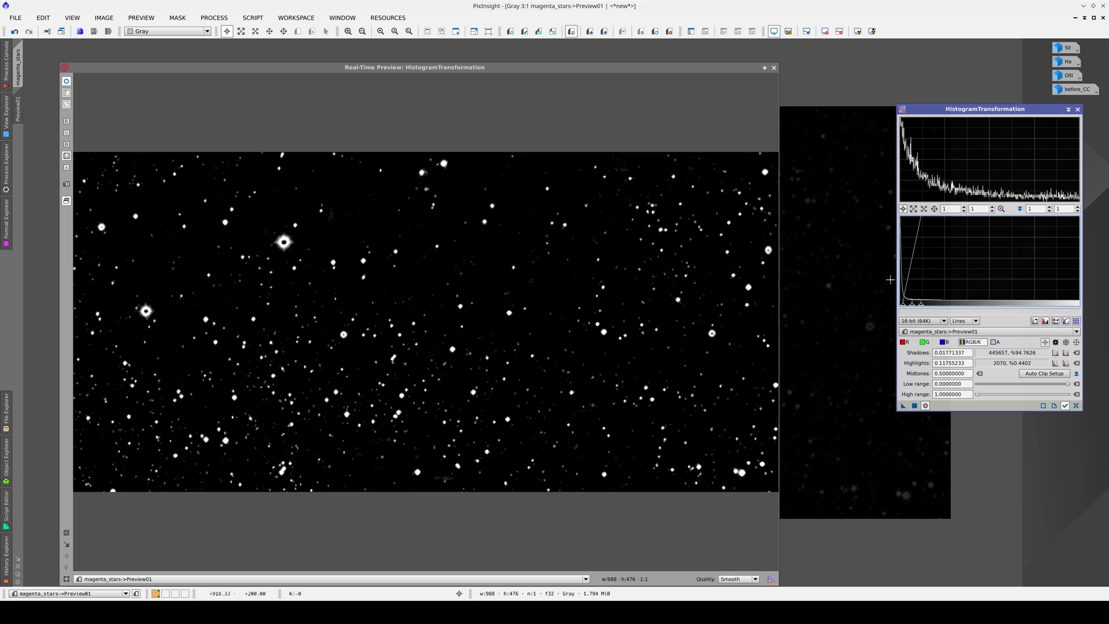
left_click(775, 68)
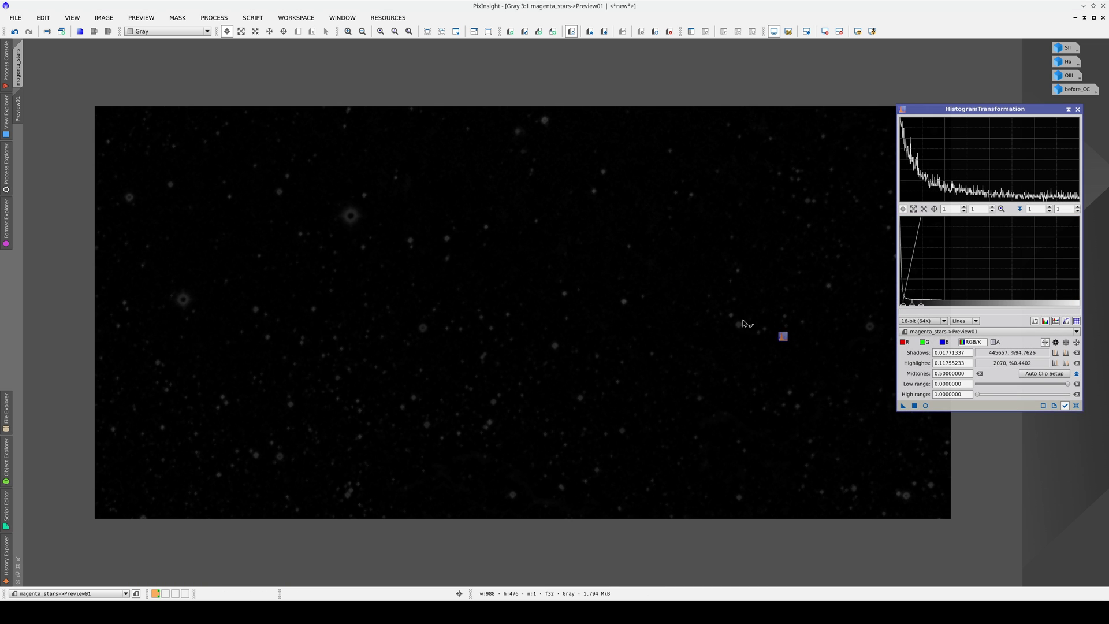
left_click(20, 64)
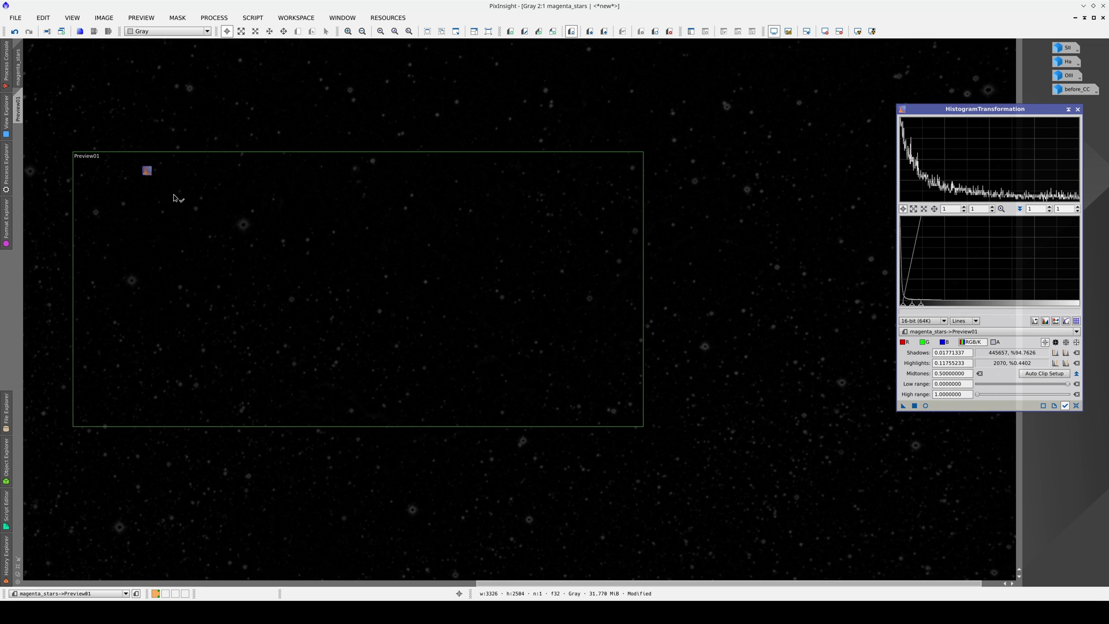
key("F5")
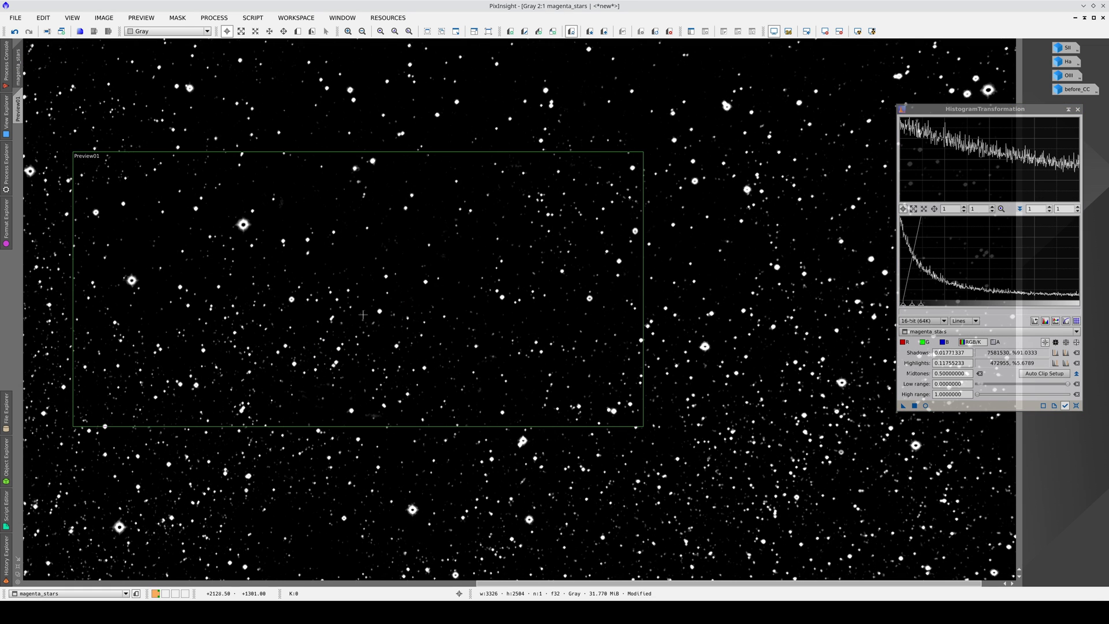
left_click(1078, 110)
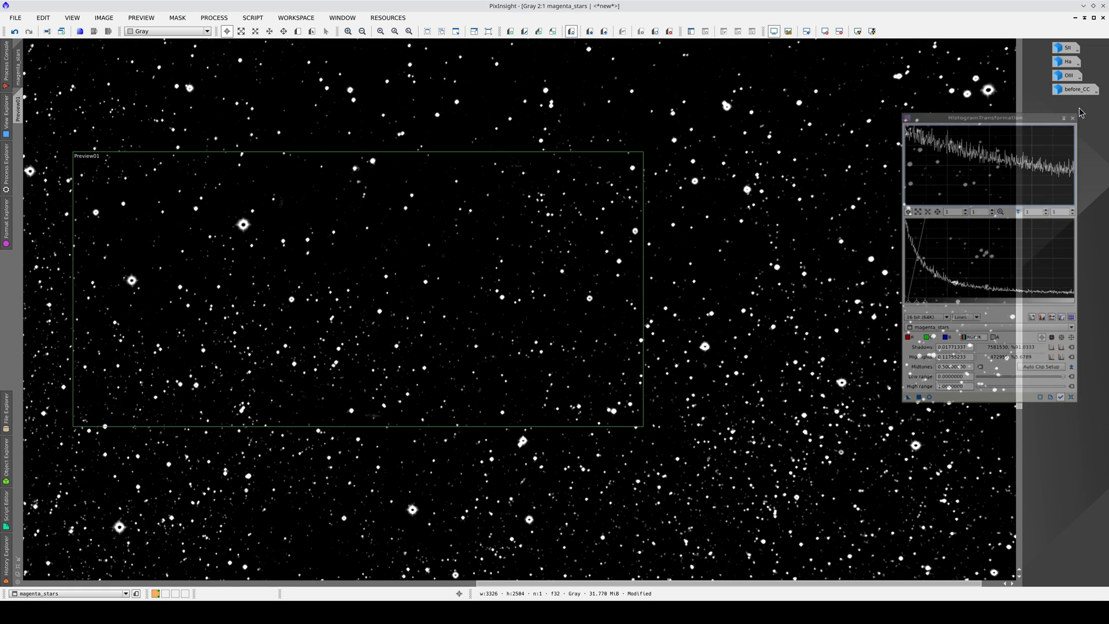
Run CorrectMagentaStars on the maximized SHO image with the magenta_stars mask at amount 0.80.
left_click(1092, 19)
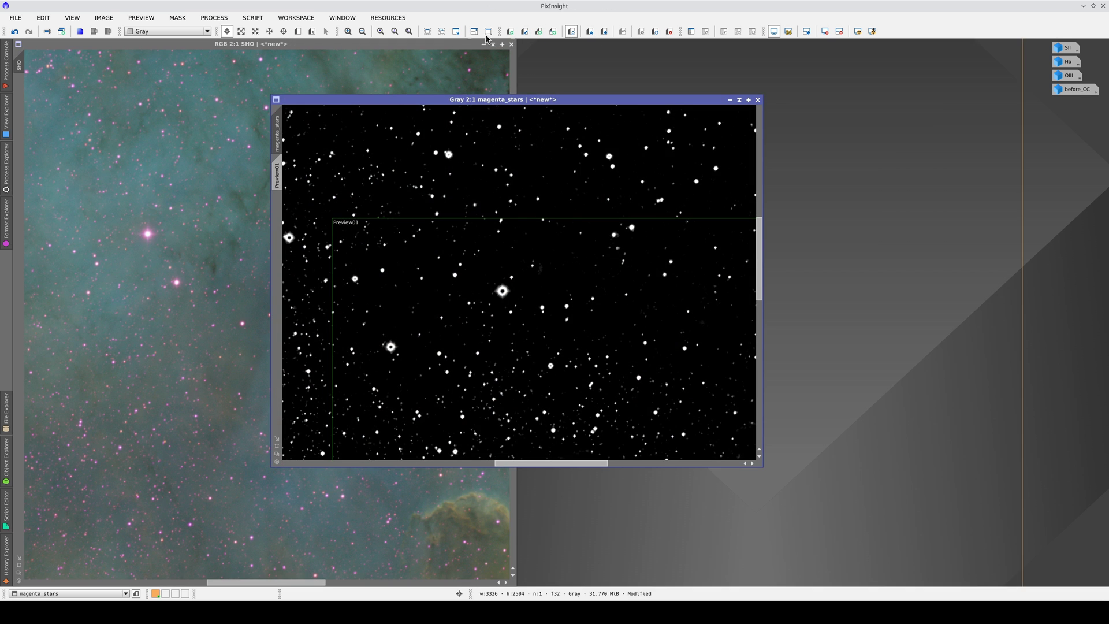
double_click(449, 43)
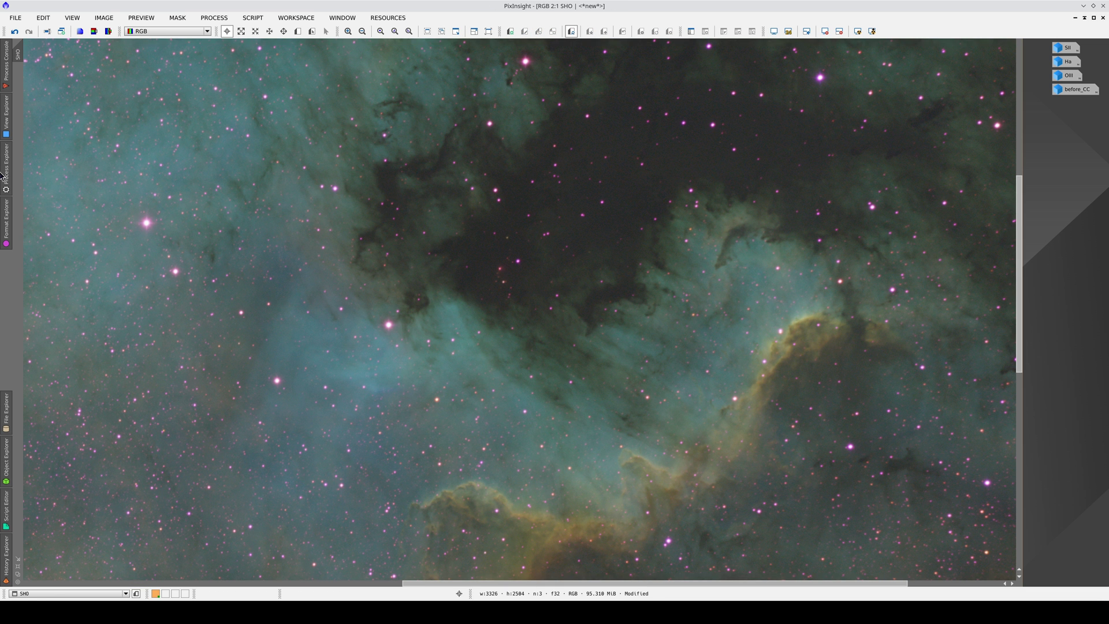
mouse_move(3, 173)
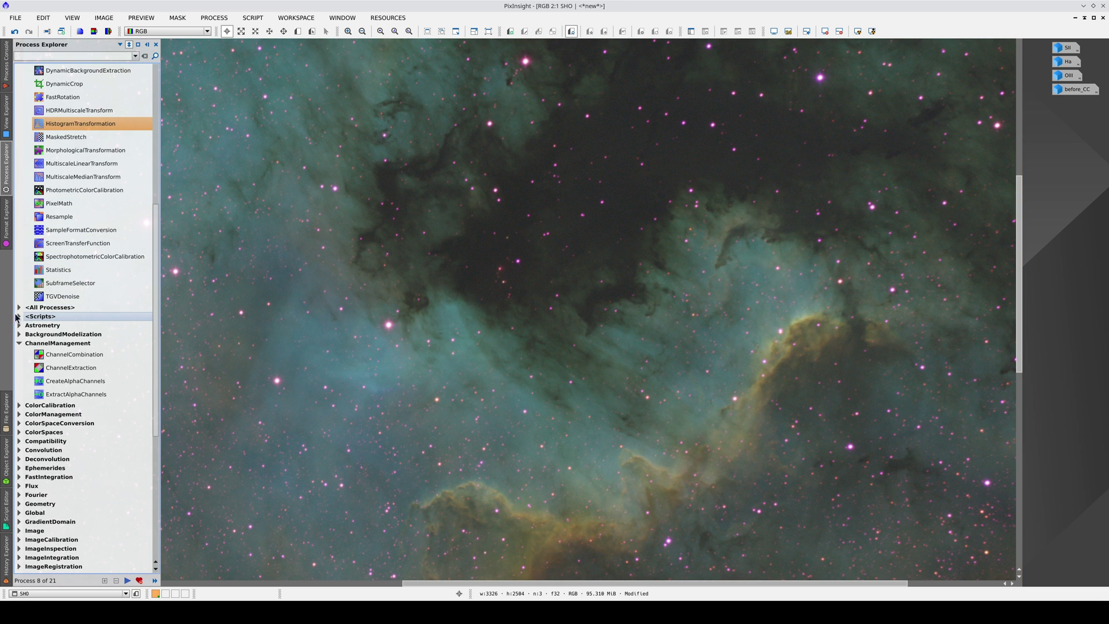
left_click(18, 316)
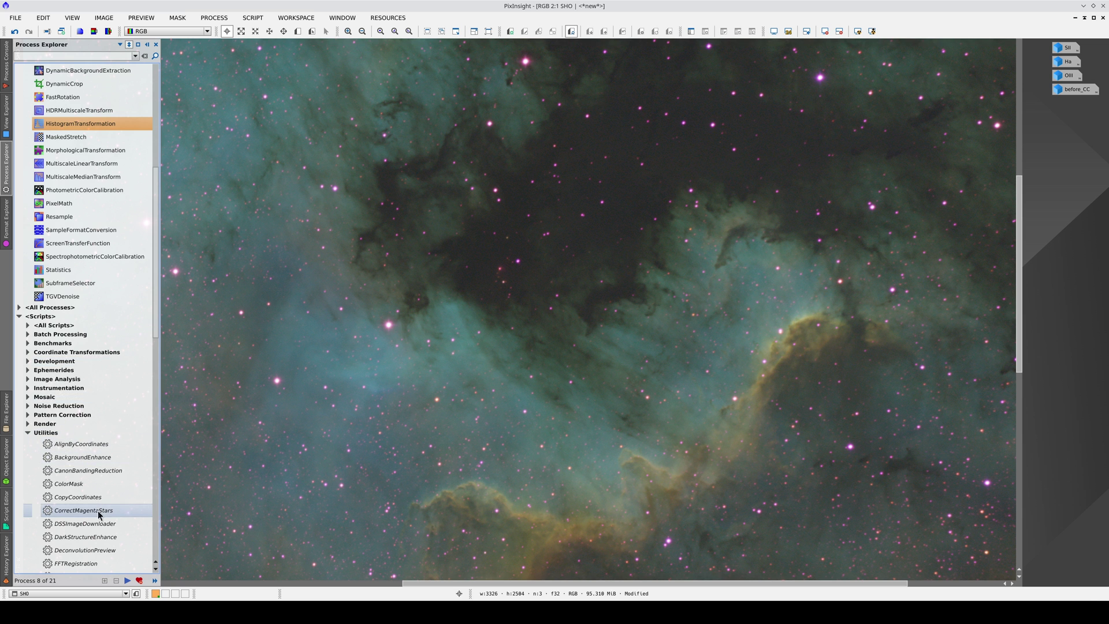
double_click(99, 511)
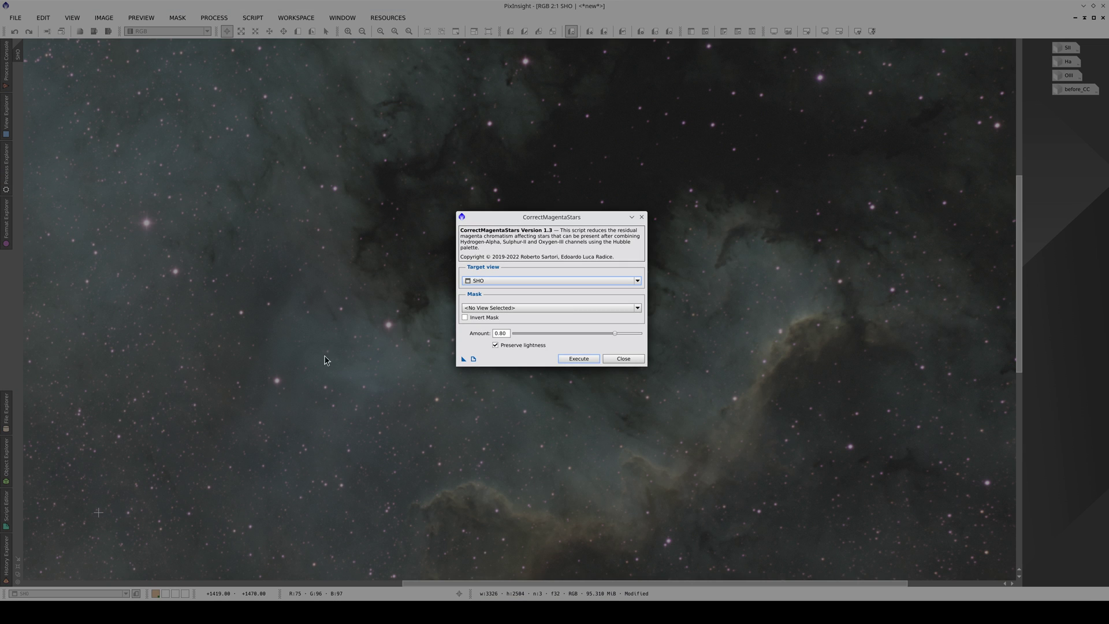
left_click(502, 309)
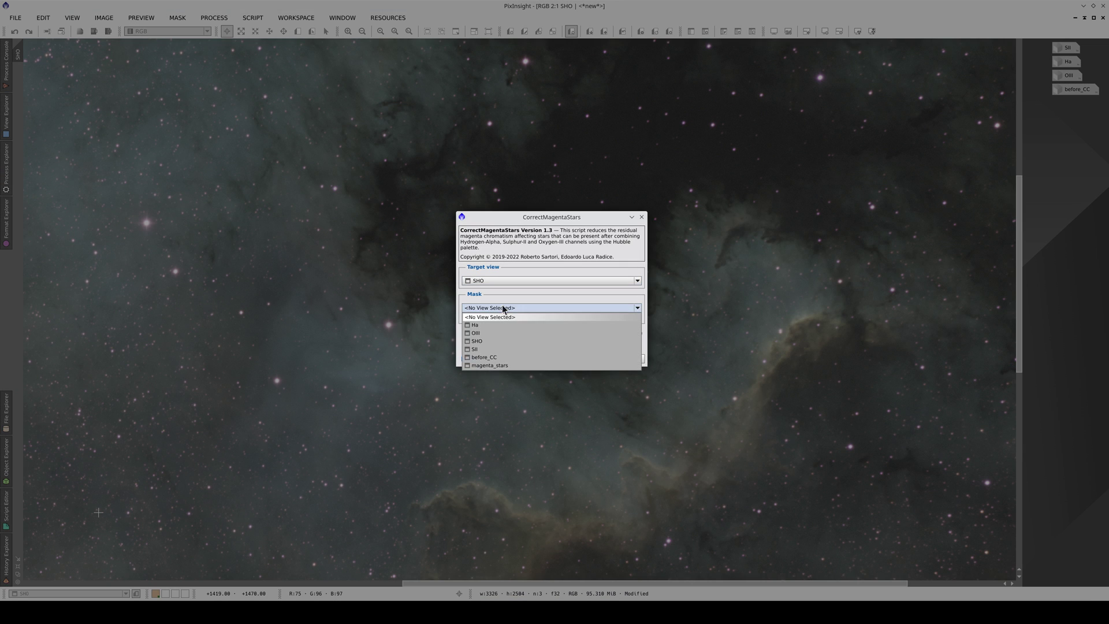
left_click(516, 366)
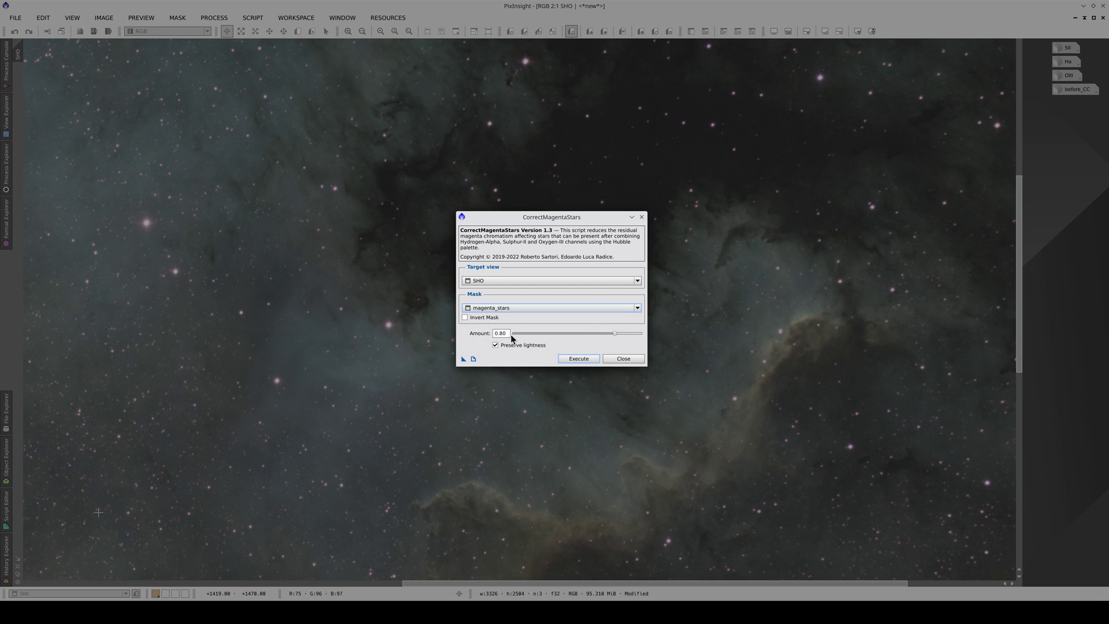
left_click_drag(507, 333, 497, 333)
left_click(580, 358)
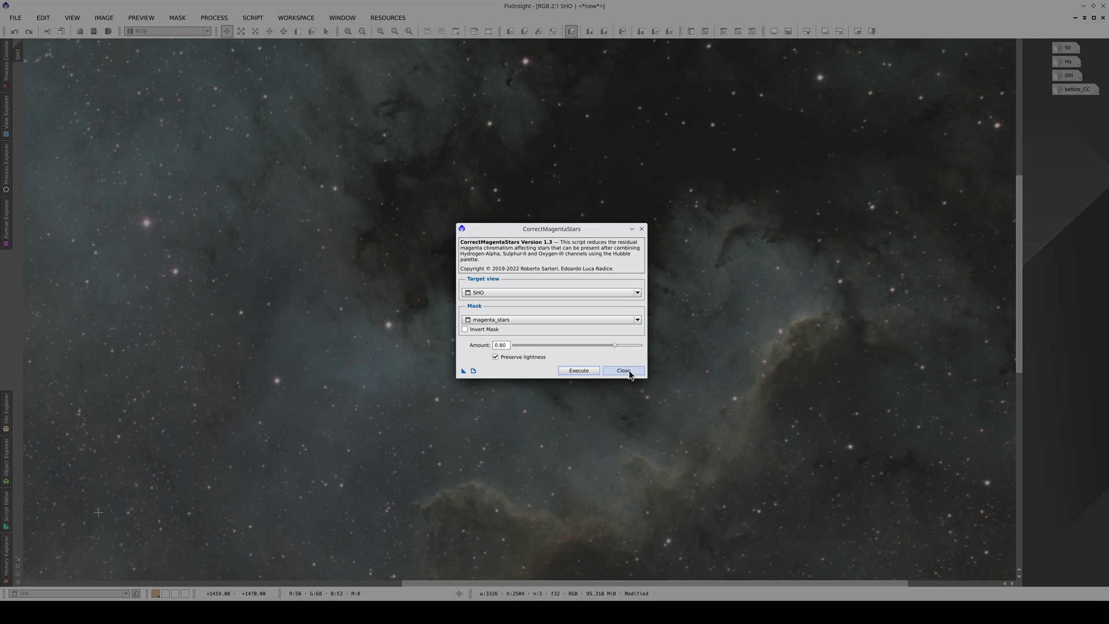
left_click(623, 371)
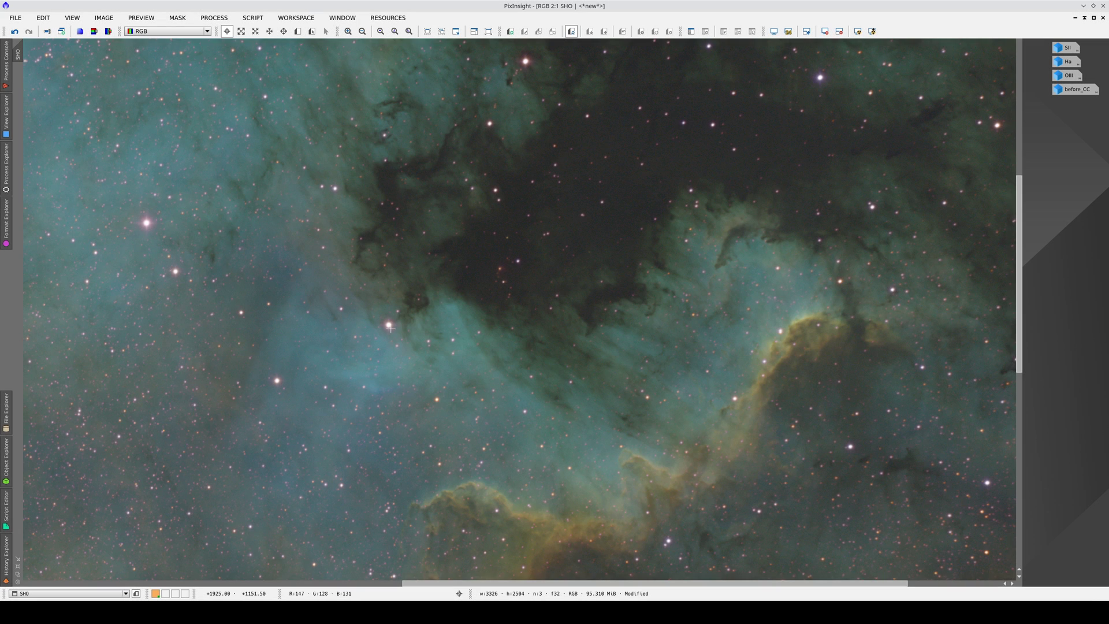
Zoom in on a bright star in SHO and undo twice to compare the original pinkish stars.
left_click_drag(364, 328, 586, 321)
scroll(373, 246, "up", 3)
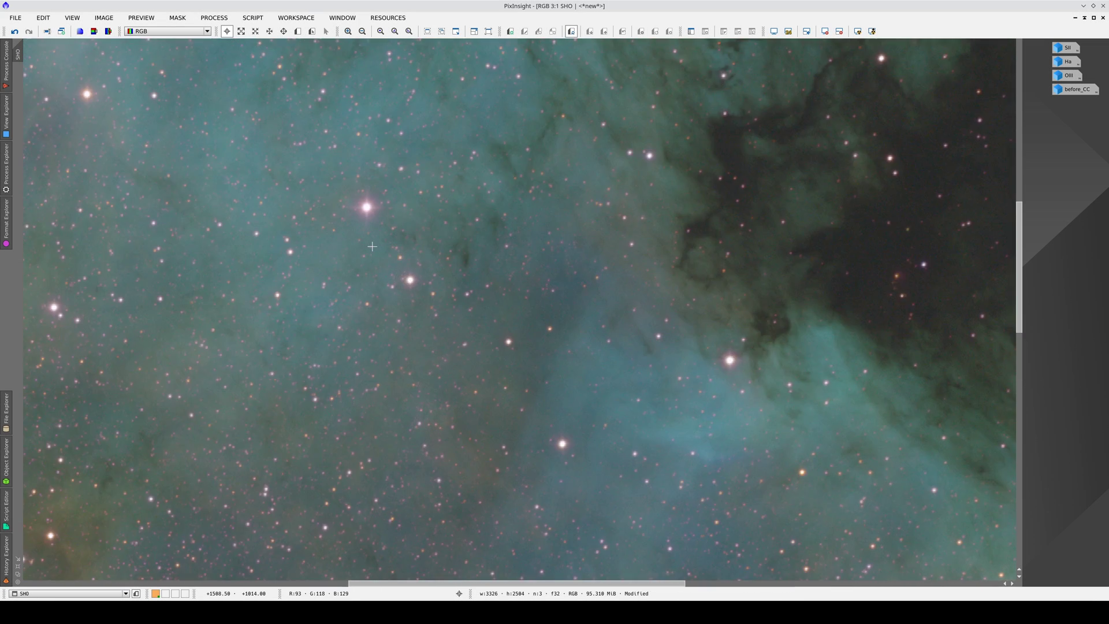
scroll(373, 245, "up", 2)
left_click_drag(373, 246, 499, 403)
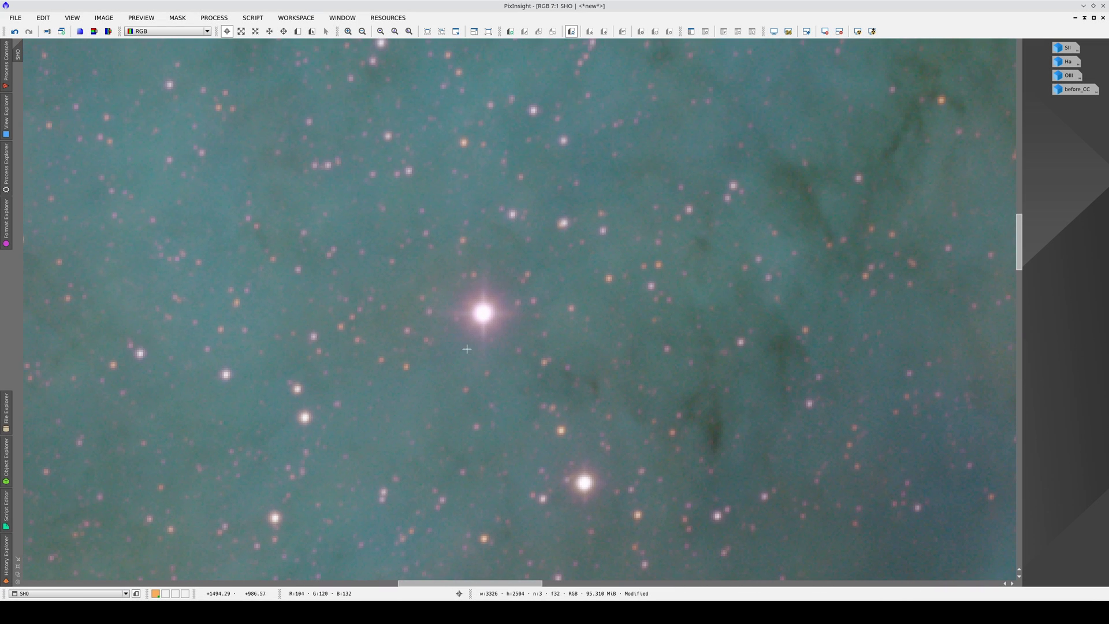
left_click(15, 32)
left_click(15, 33)
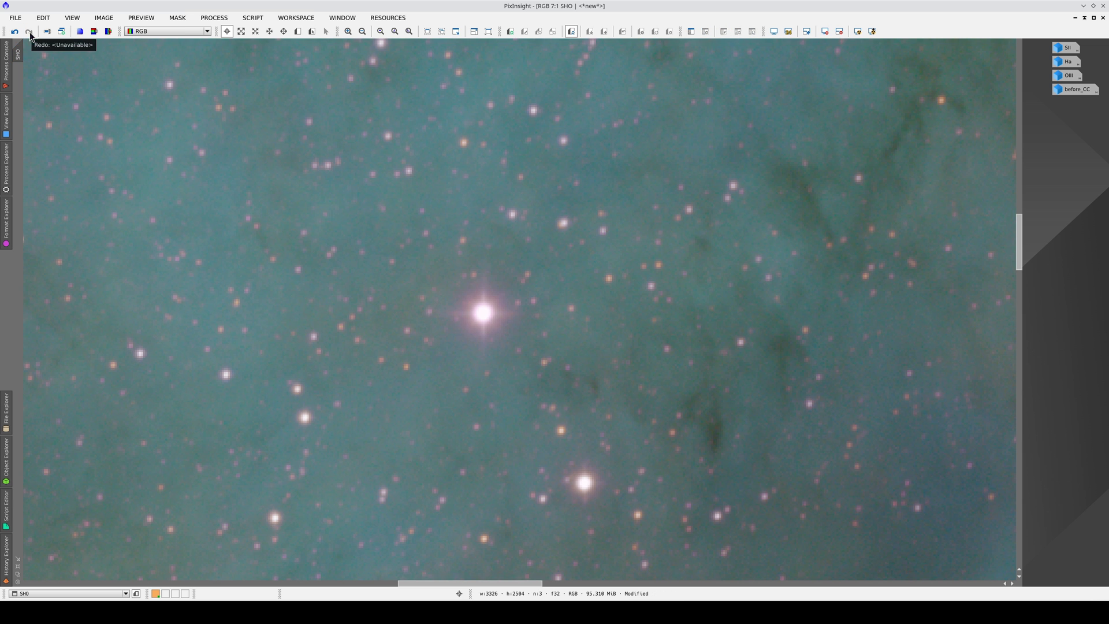
Open SHO's processing history and inspect the Invert and SCNR steps.
right_click(313, 232)
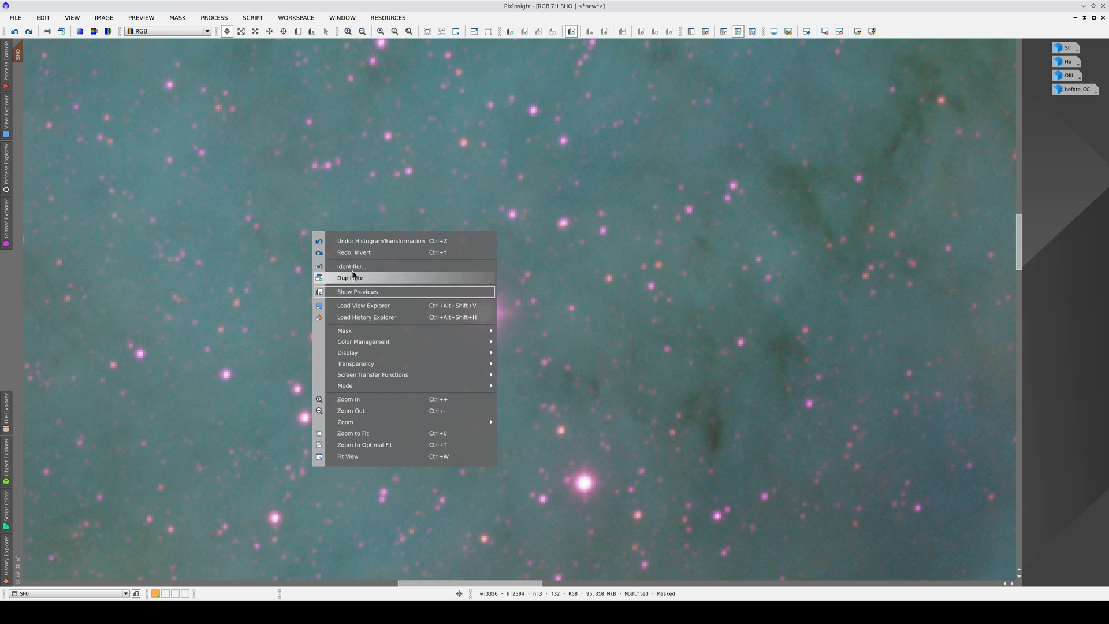
left_click(356, 317)
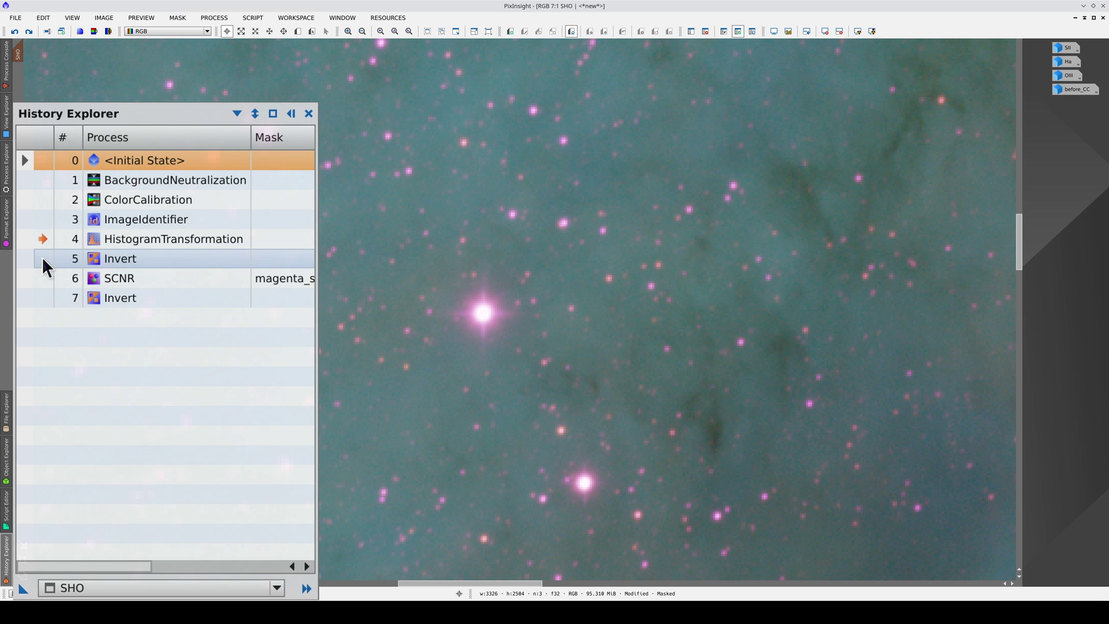
left_click(41, 263)
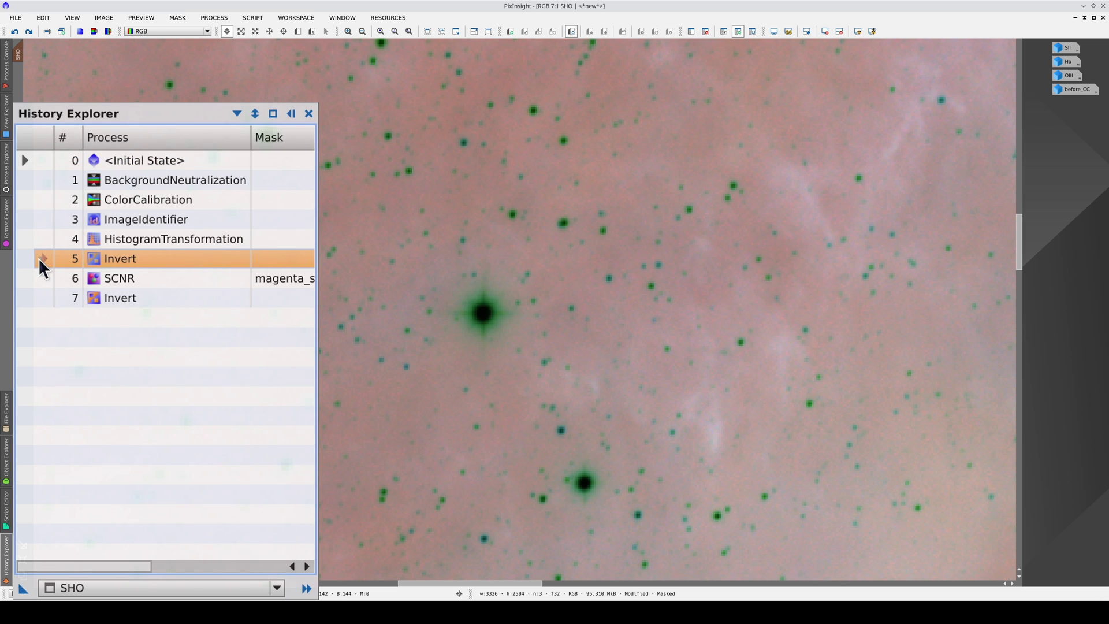
left_click(164, 286)
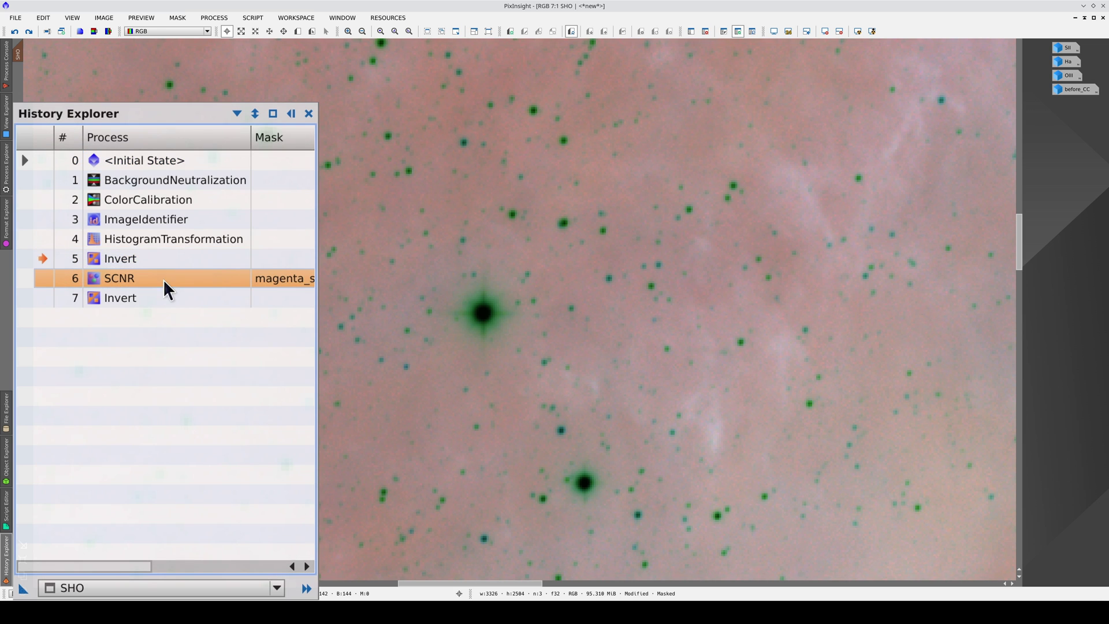
double_click(166, 285)
left_click(45, 260)
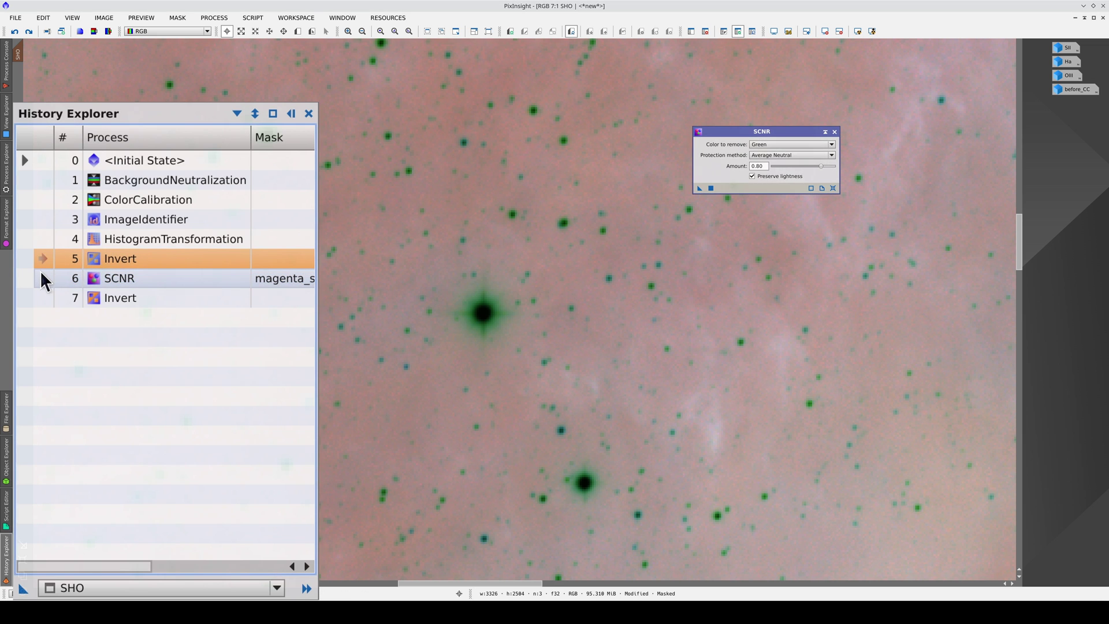
Compare the SCNR, Invert and HistogramTransformation states, settling on HistogramTransformation.
left_click(43, 280)
left_click(43, 260)
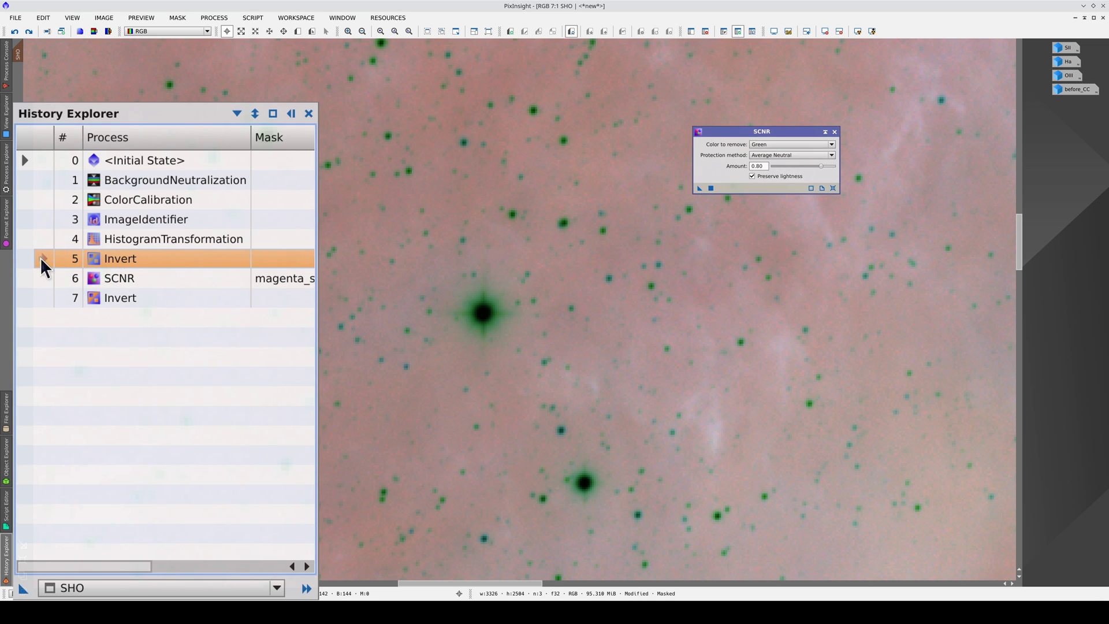
left_click(43, 274)
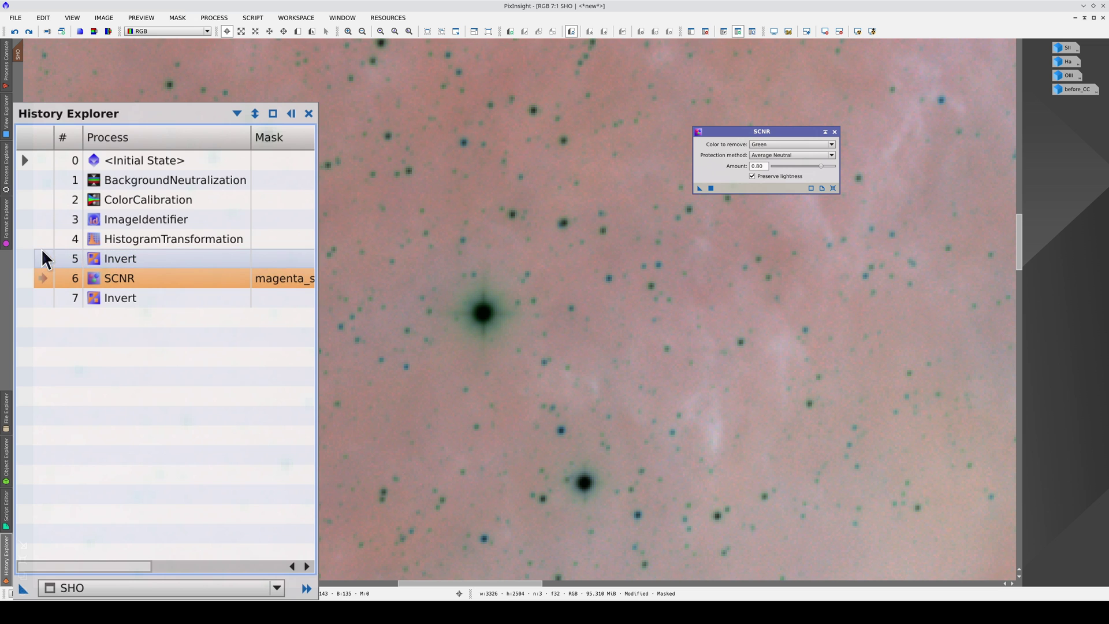
left_click(41, 258)
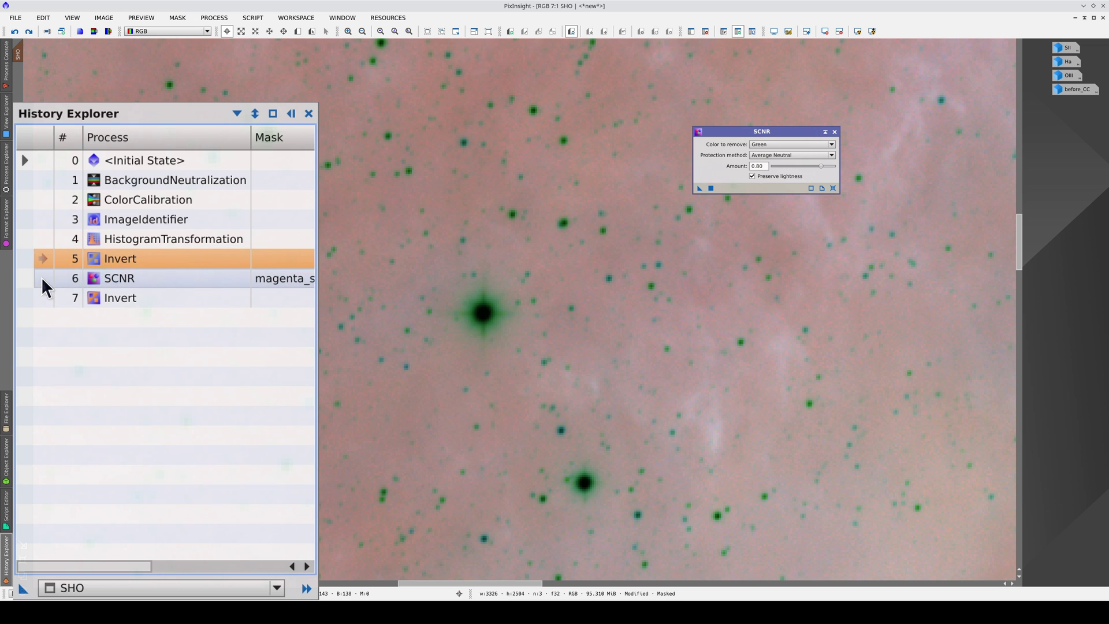
left_click(44, 279)
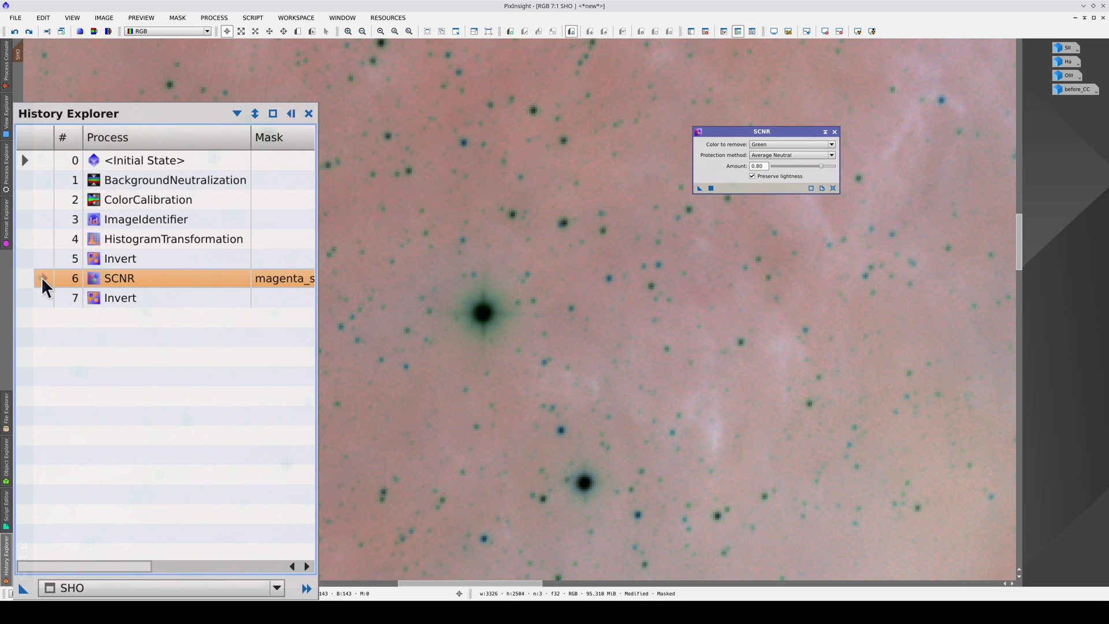
left_click(44, 298)
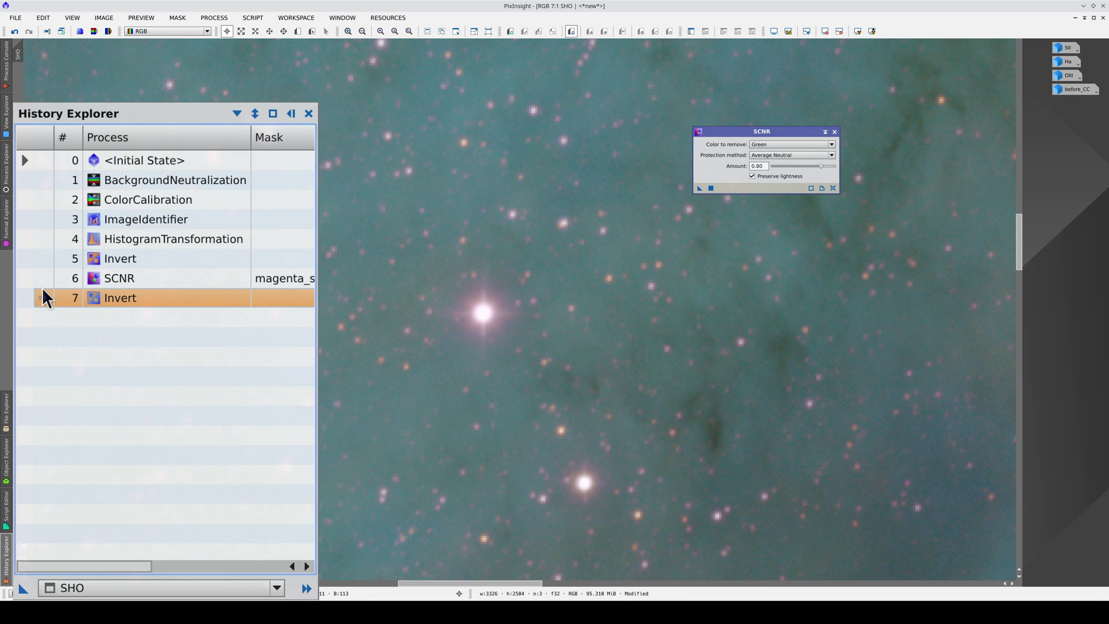
left_click(44, 242)
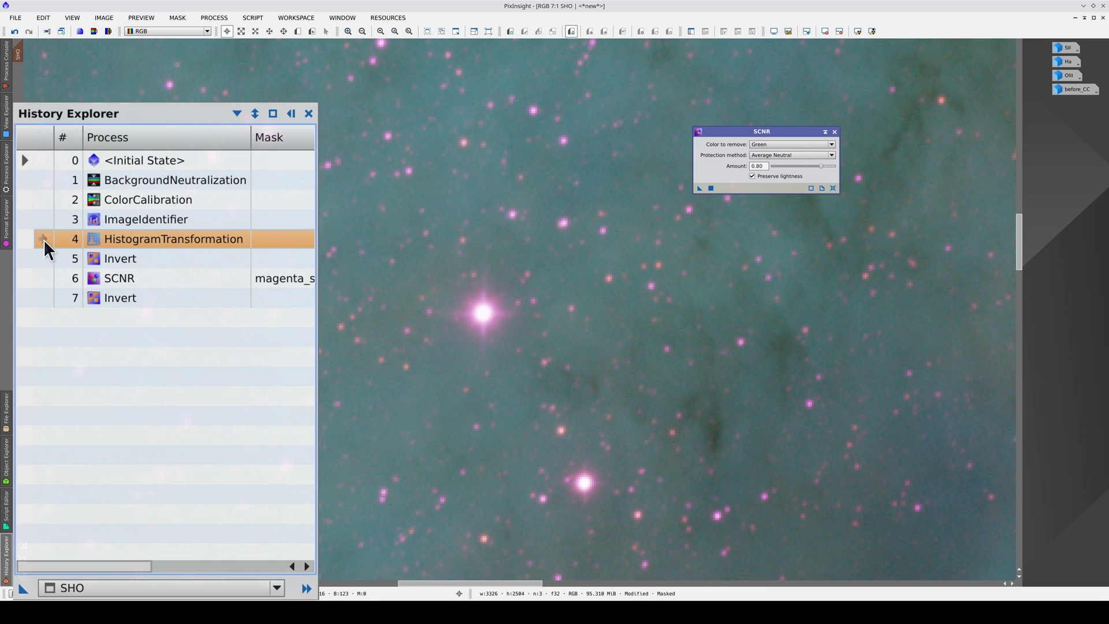
left_click(40, 299)
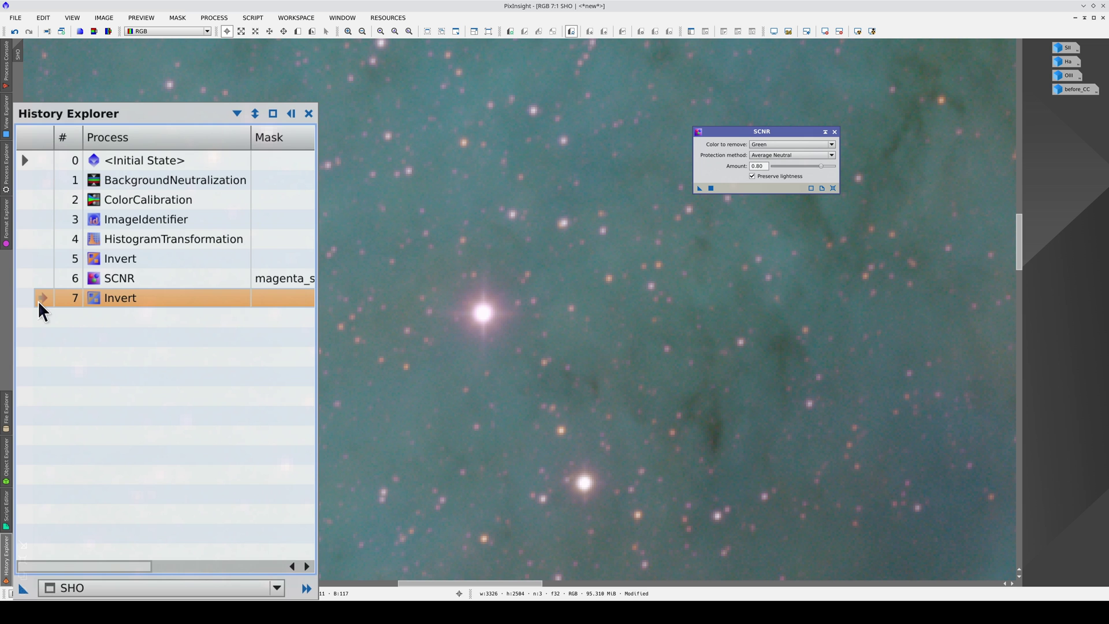
left_click(42, 240)
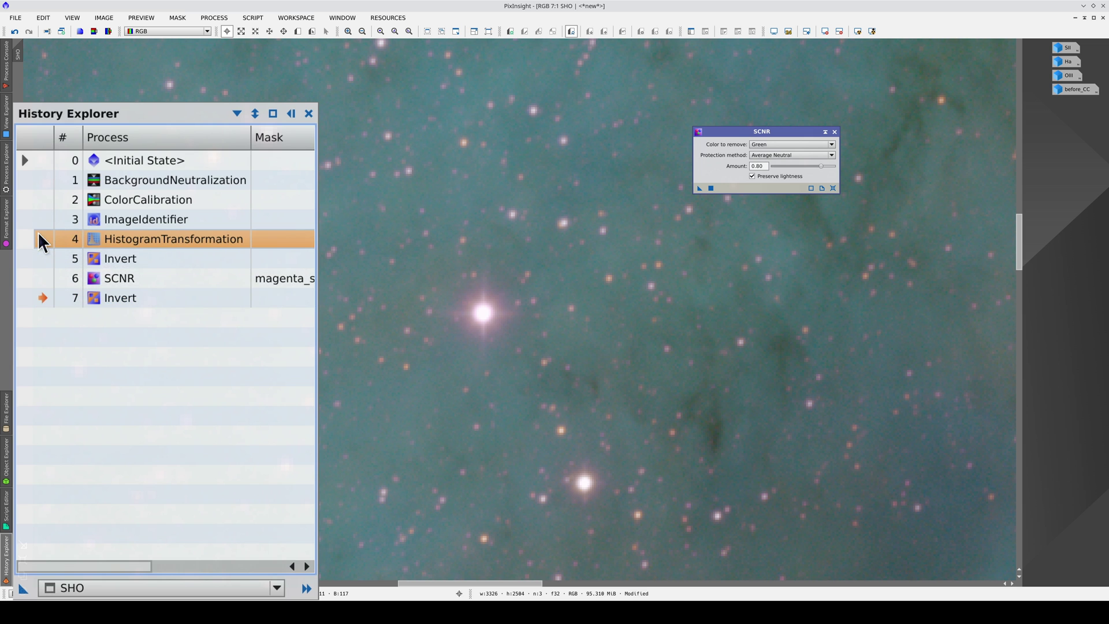
left_click(47, 296)
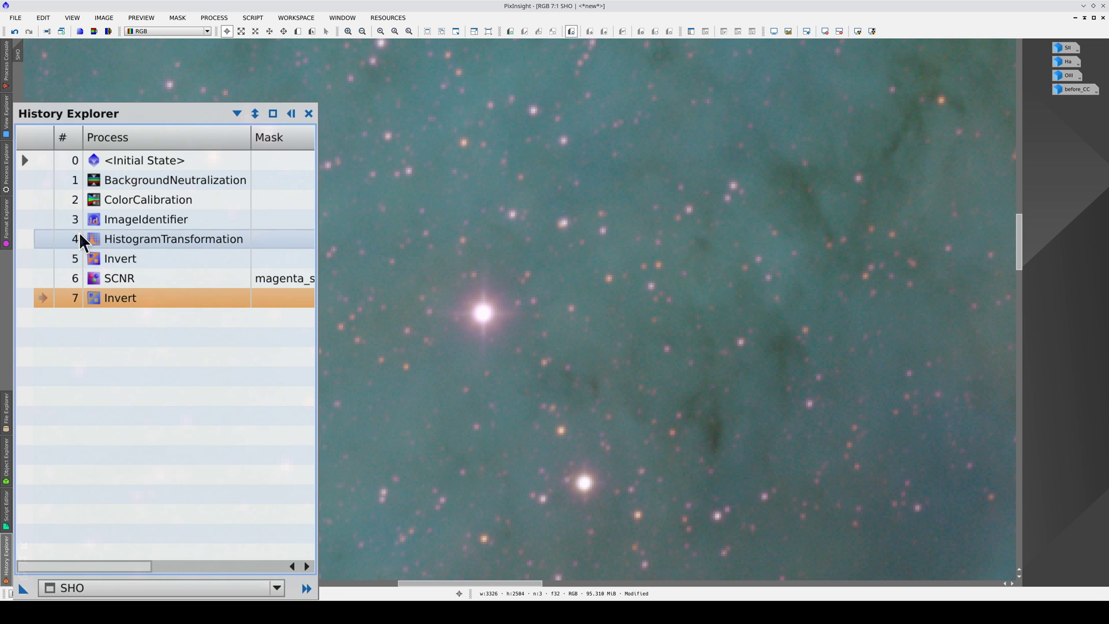
left_click(45, 238)
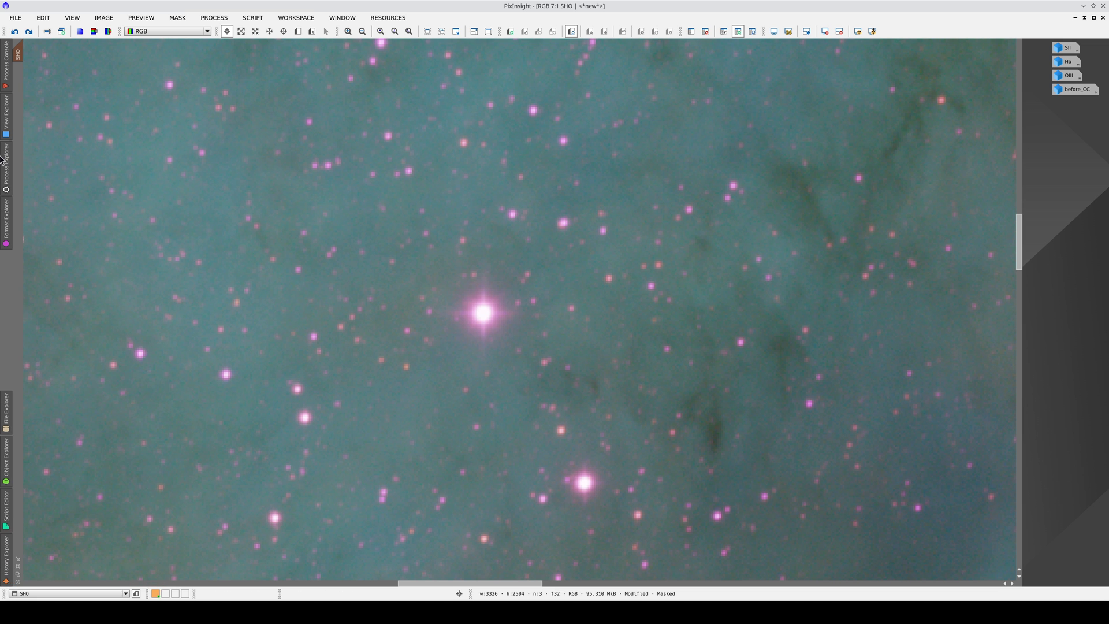
Rerun CorrectMagentaStars on SHO with the magenta_stars mask at amount 0.5.
mouse_move(3, 162)
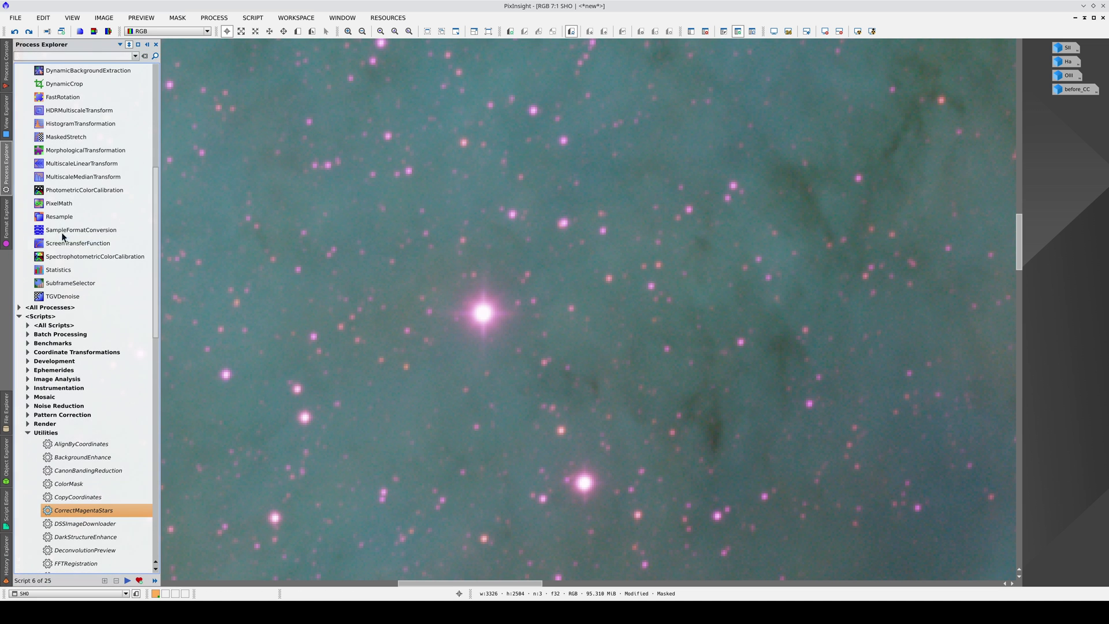
double_click(85, 511)
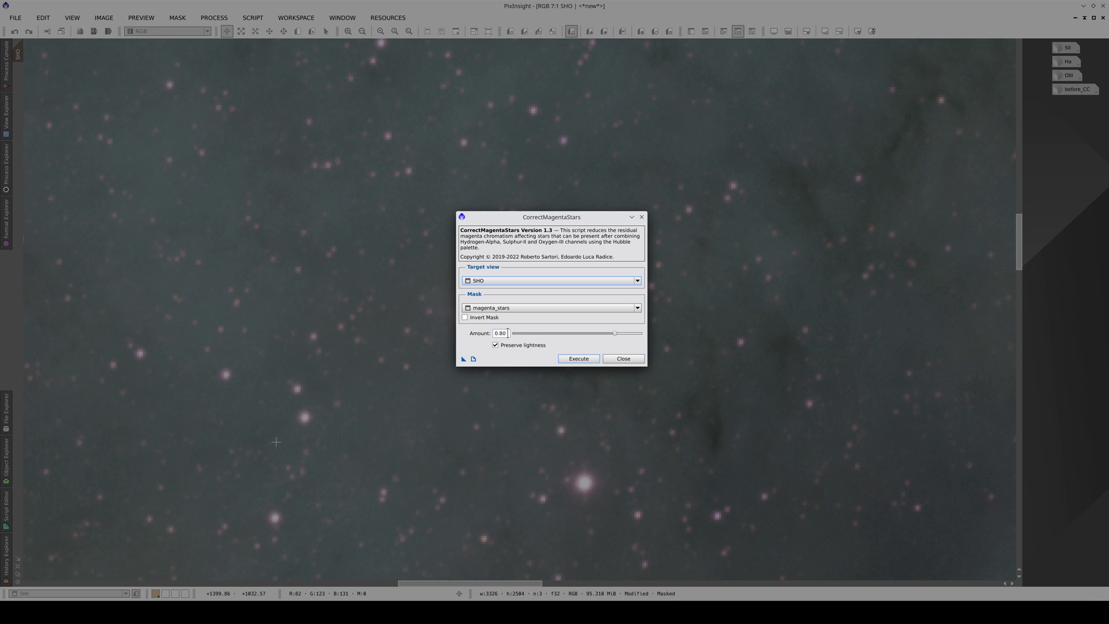
left_click_drag(508, 333, 500, 333)
left_click(578, 359)
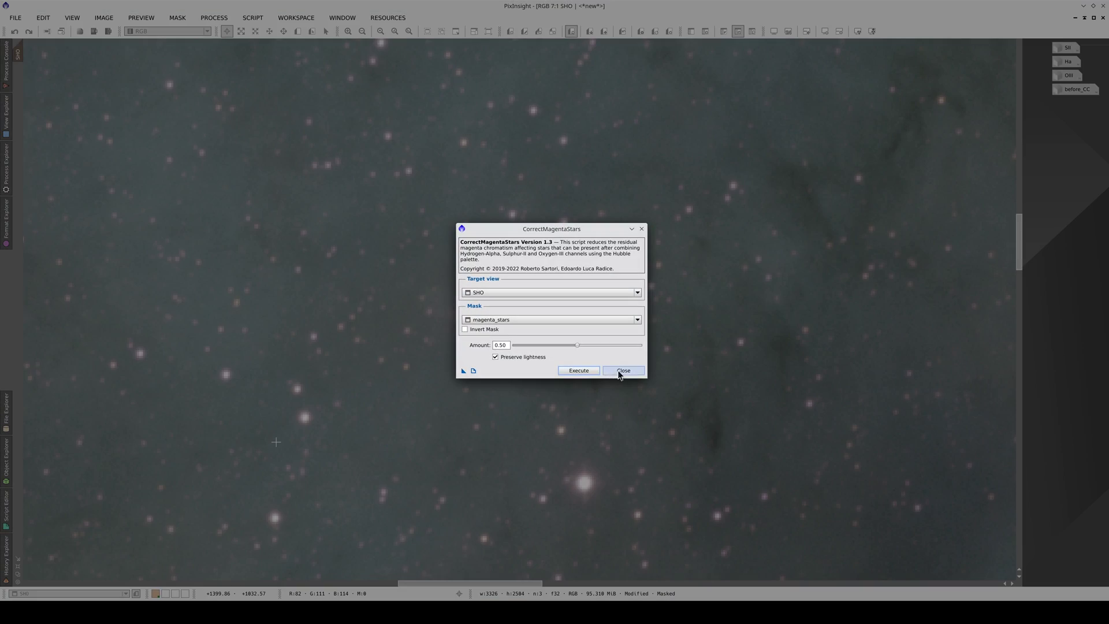
left_click(618, 372)
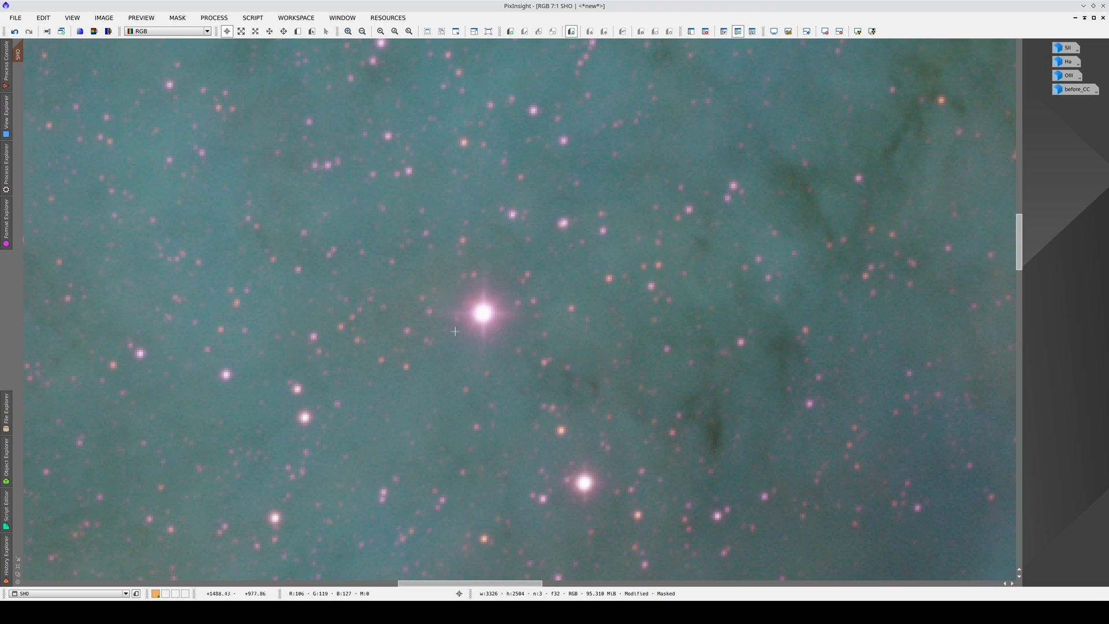
scroll(454, 331, "up", 5)
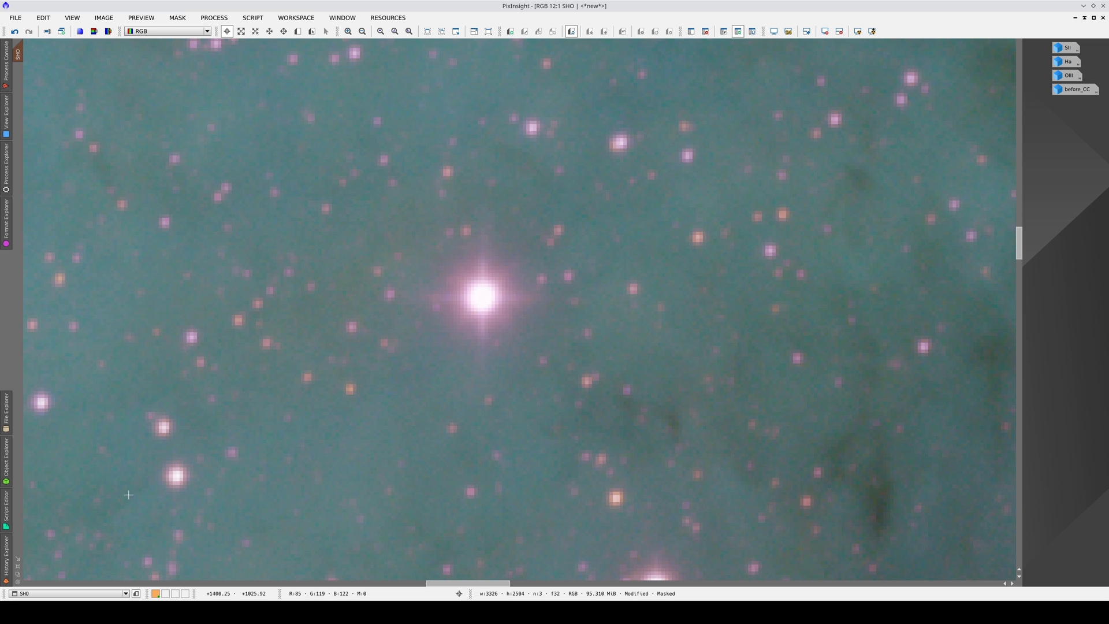
left_click(6, 557)
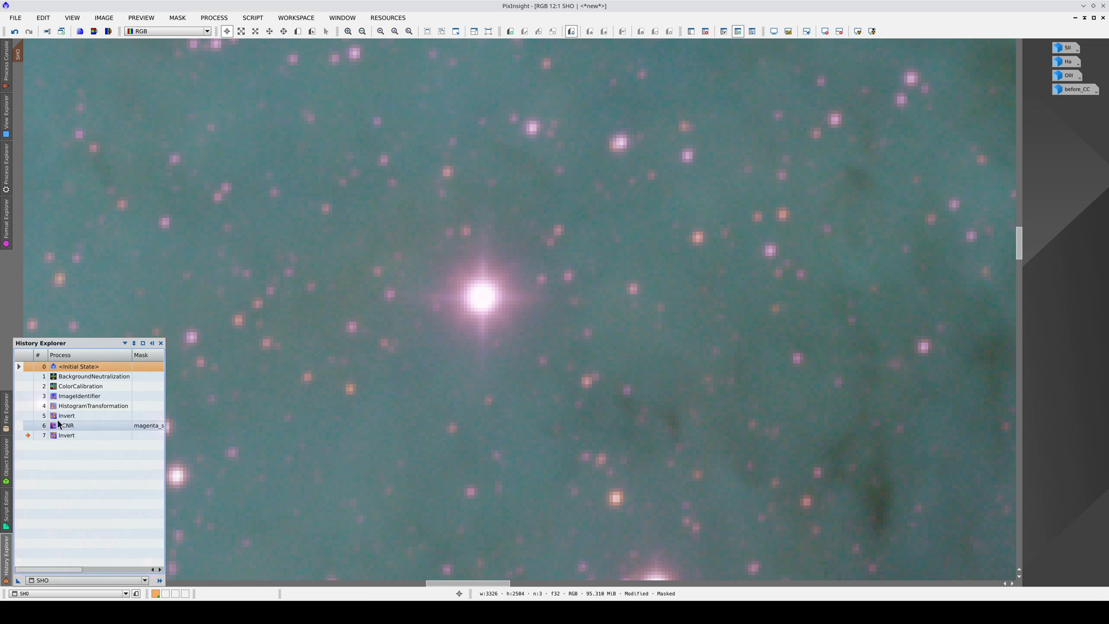
left_click(28, 405)
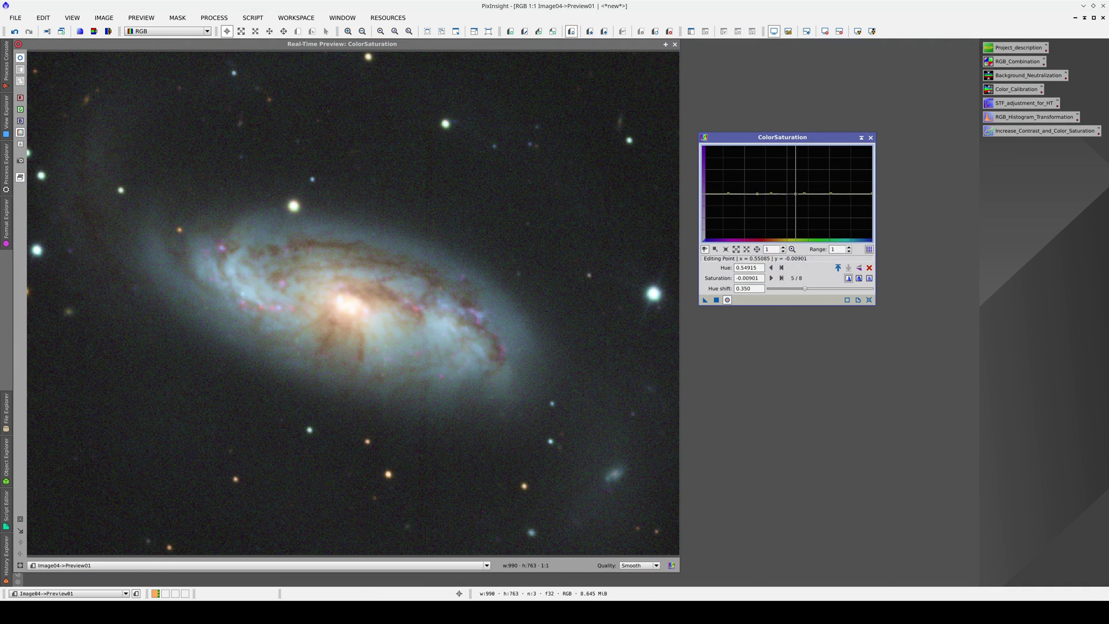
left_click_drag(791, 193, 793, 231)
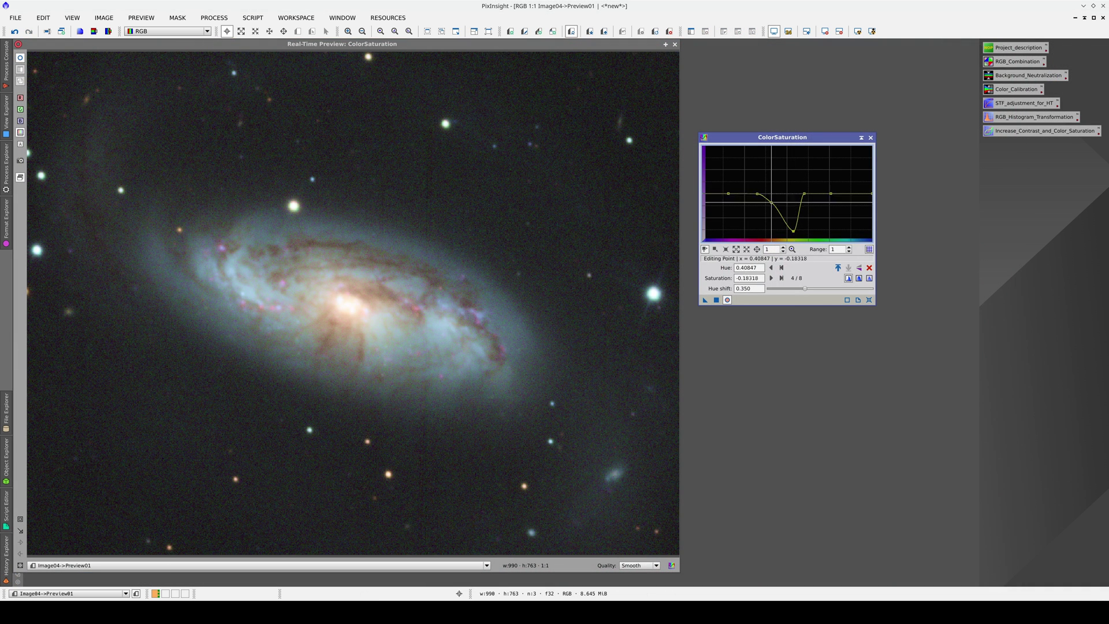
left_click_drag(771, 193, 771, 234)
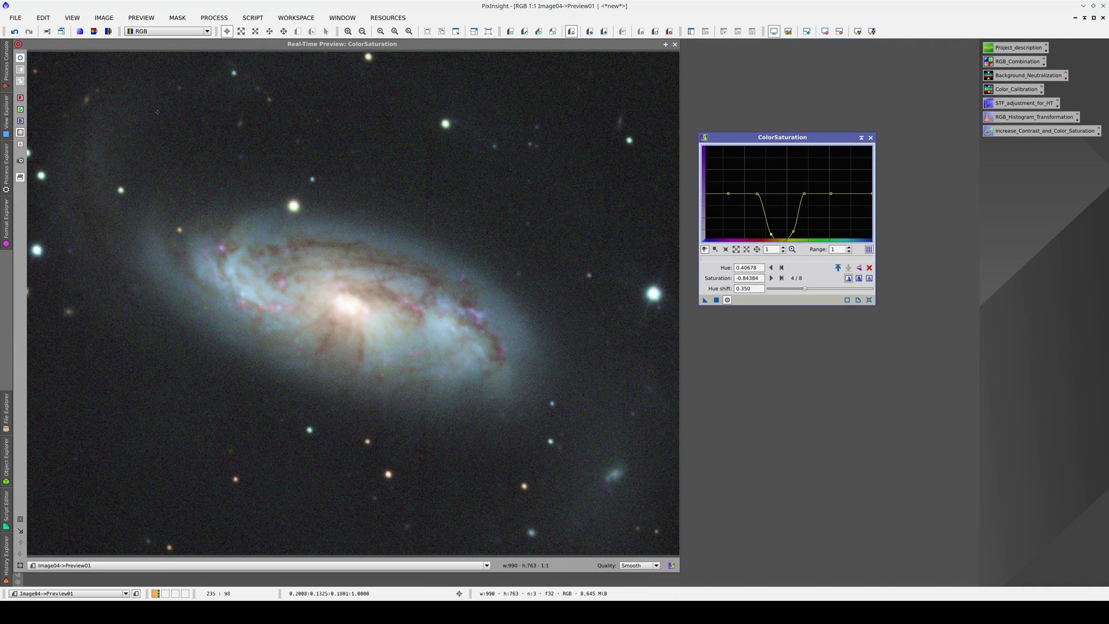
left_click(23, 63)
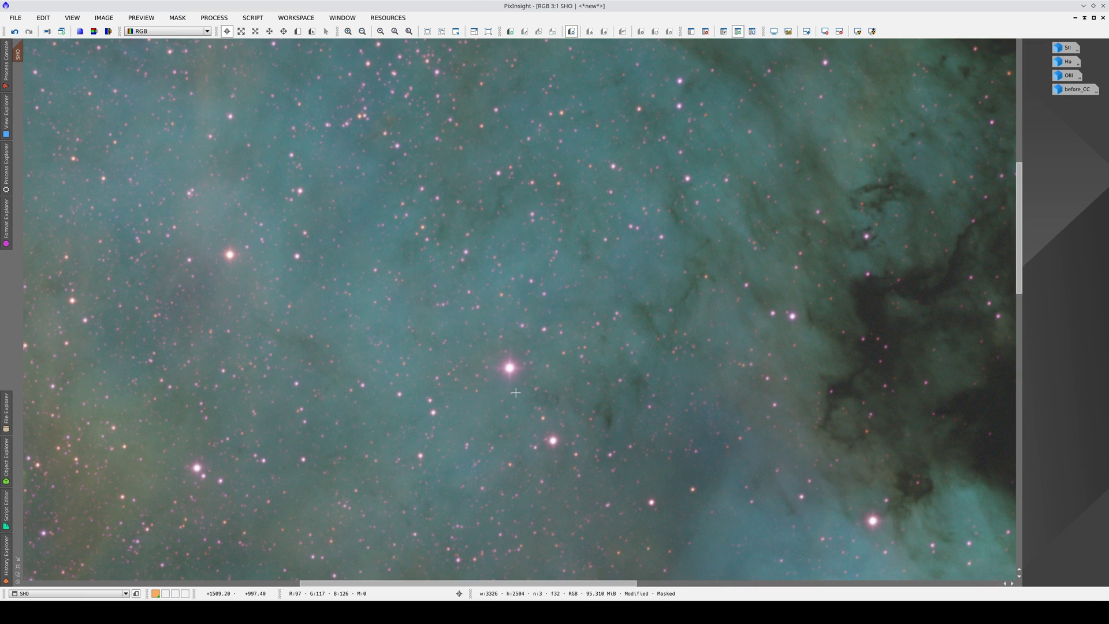
Disable the star mask on the SHO image and show the Process Explorer list.
scroll(516, 392, "down", 1)
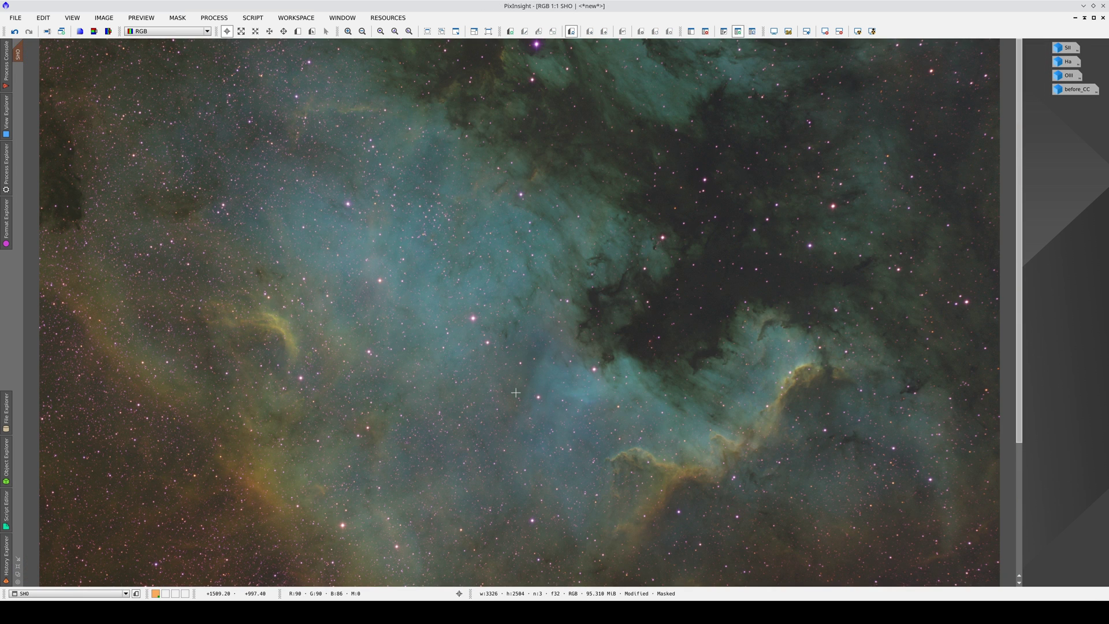
left_click(738, 31)
left_click(6, 168)
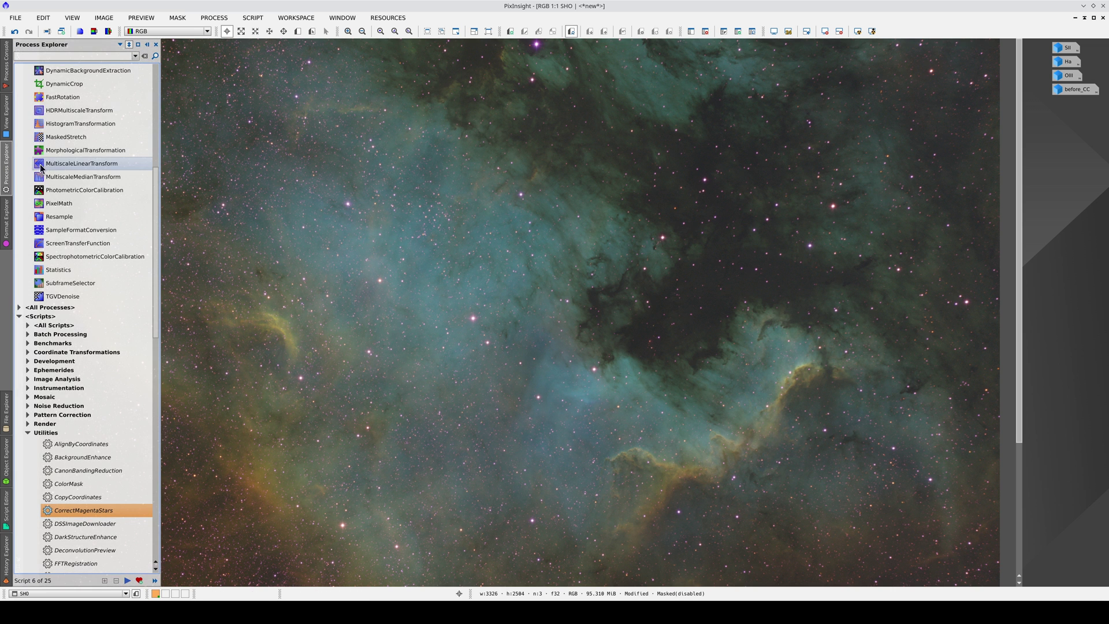
scroll(63, 200, "up", 3)
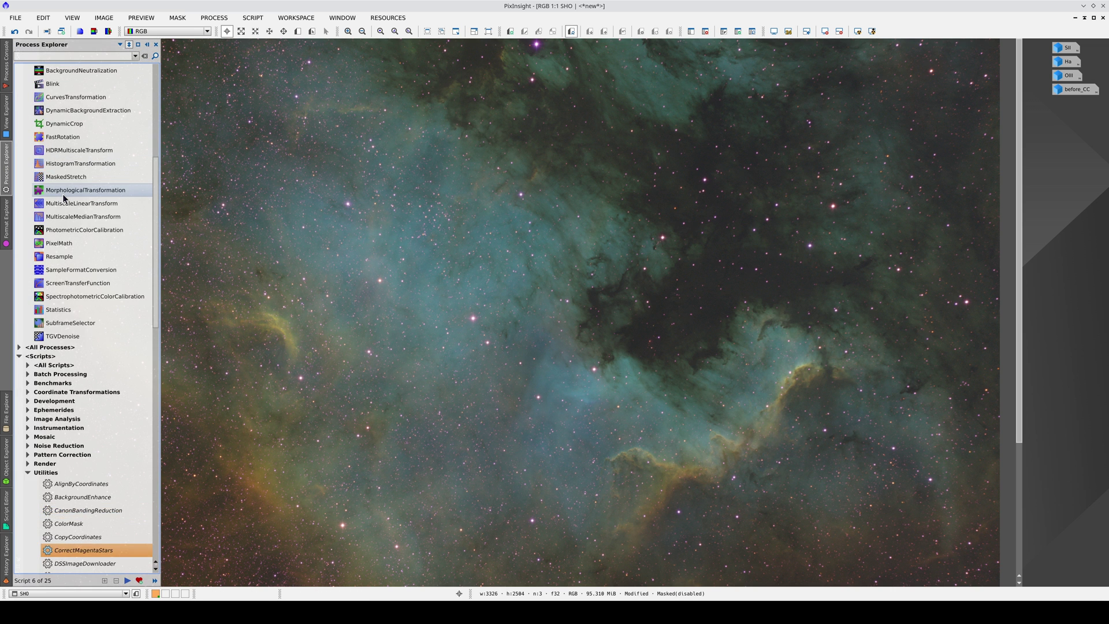
In CurvesTransformation with live preview, bow the curve upward, lifting input 0.21438 to 0.34.
double_click(76, 172)
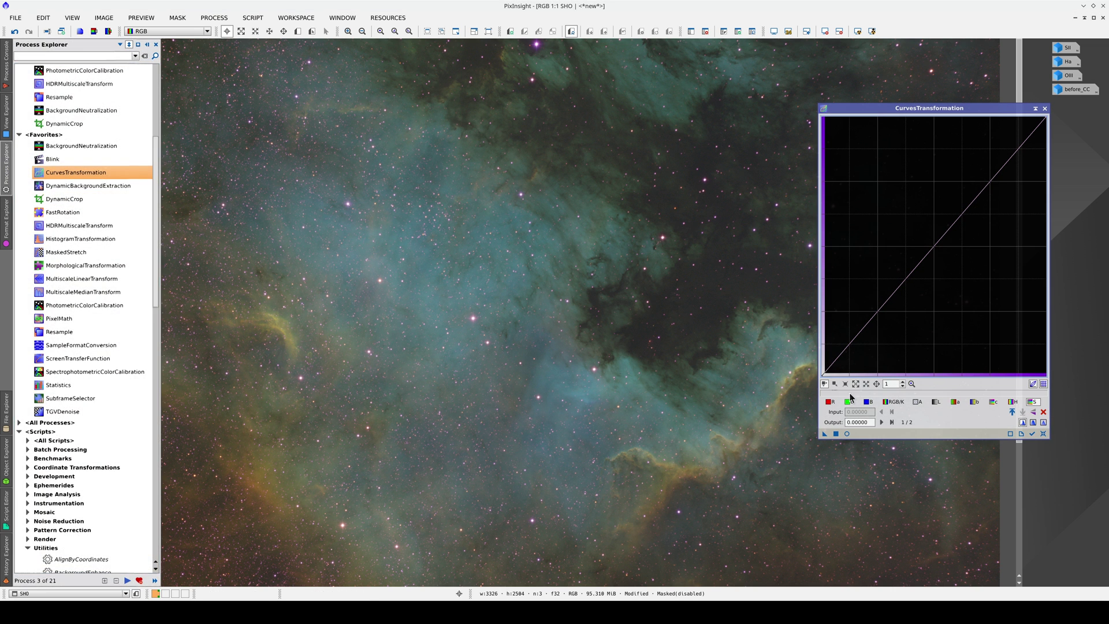
left_click(847, 433)
left_click(852, 337)
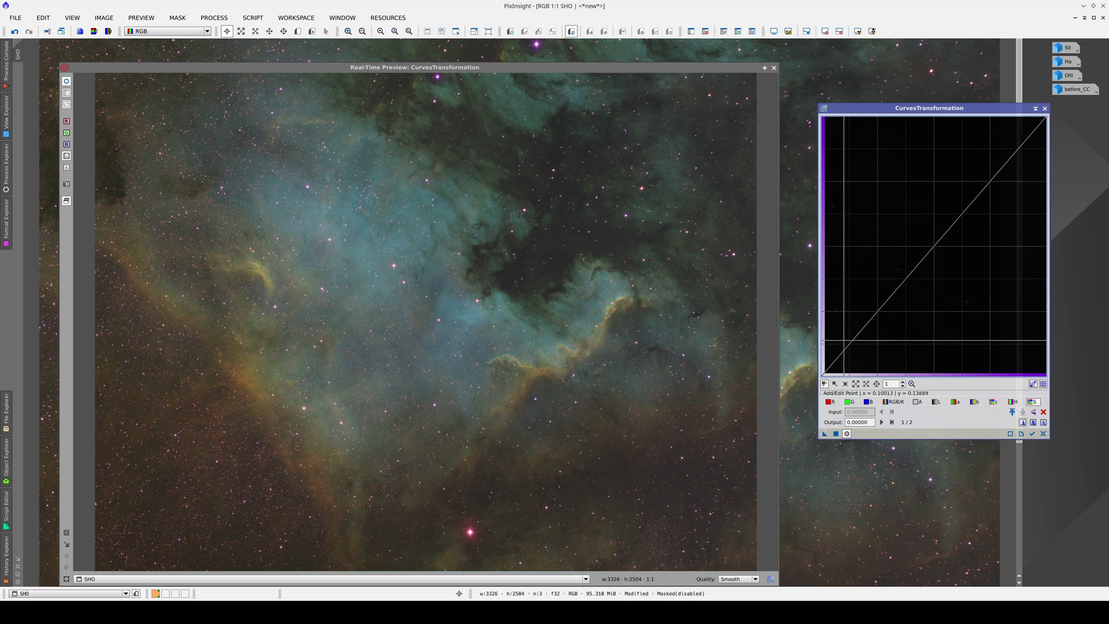
left_click_drag(852, 336, 839, 330)
left_click(920, 236)
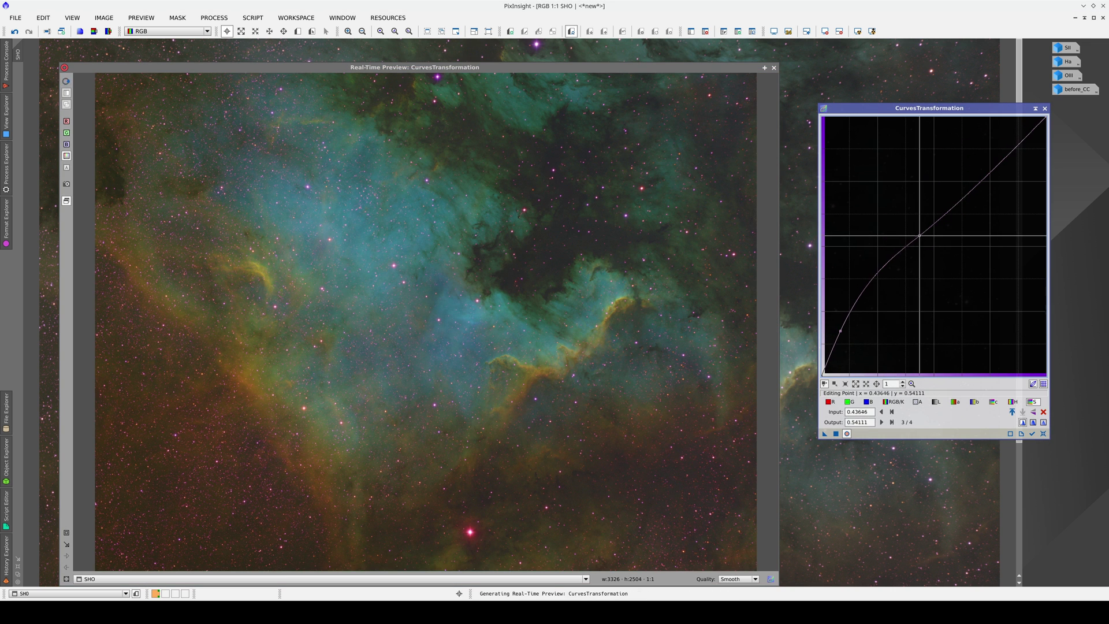
left_click(869, 287)
left_click_drag(868, 287, 869, 288)
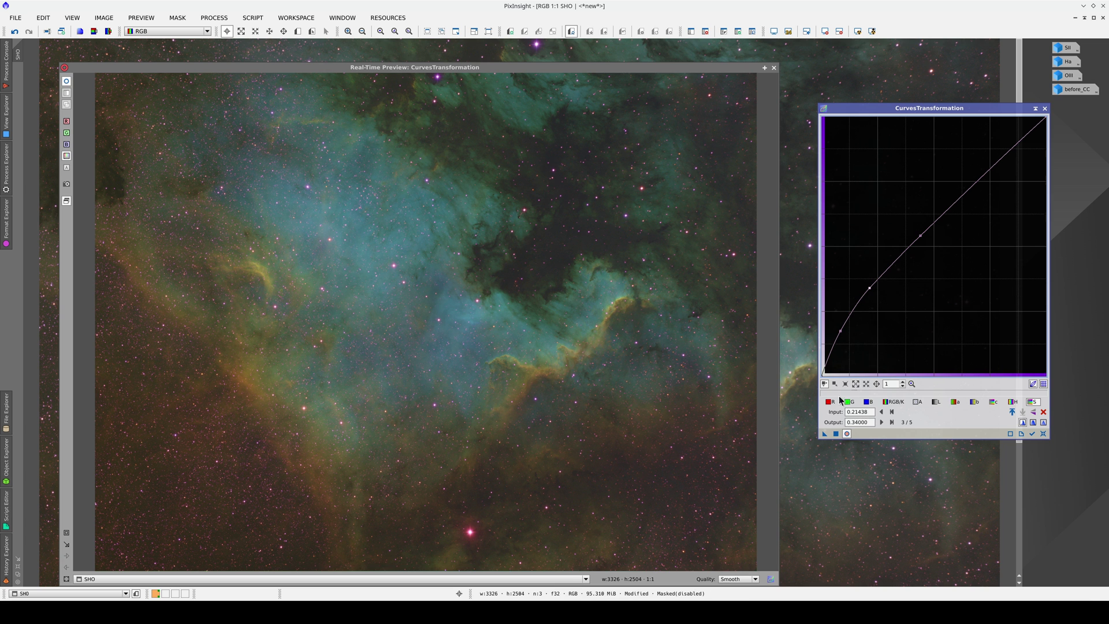
left_click(847, 434)
left_click(774, 68)
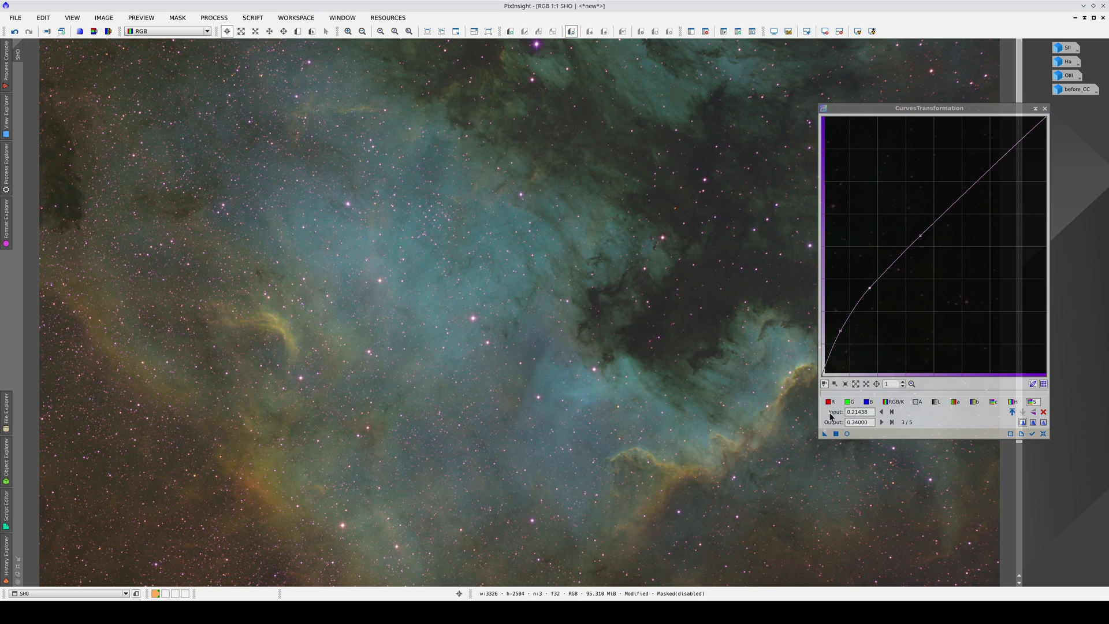